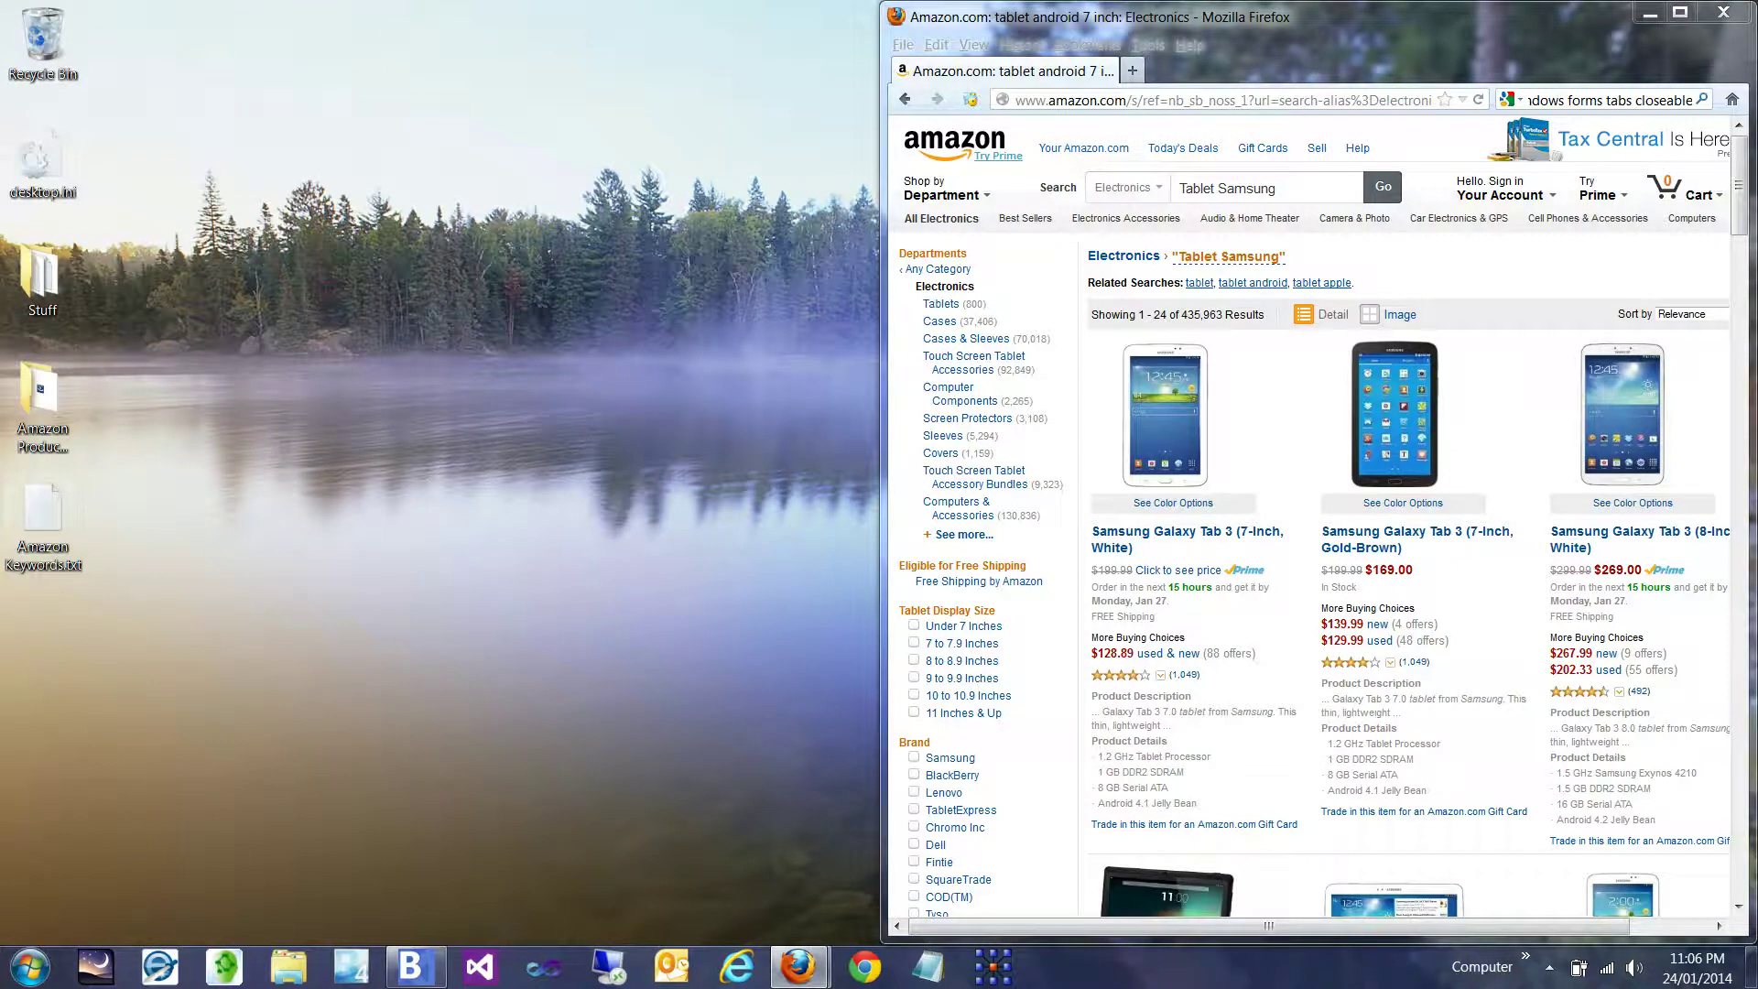
Step: Run AmazonProductScraperSetup.exe from the Amazon Product Scraper desktop folder and close the folder window
{"action": "left_click", "coordinate": [42, 412]}
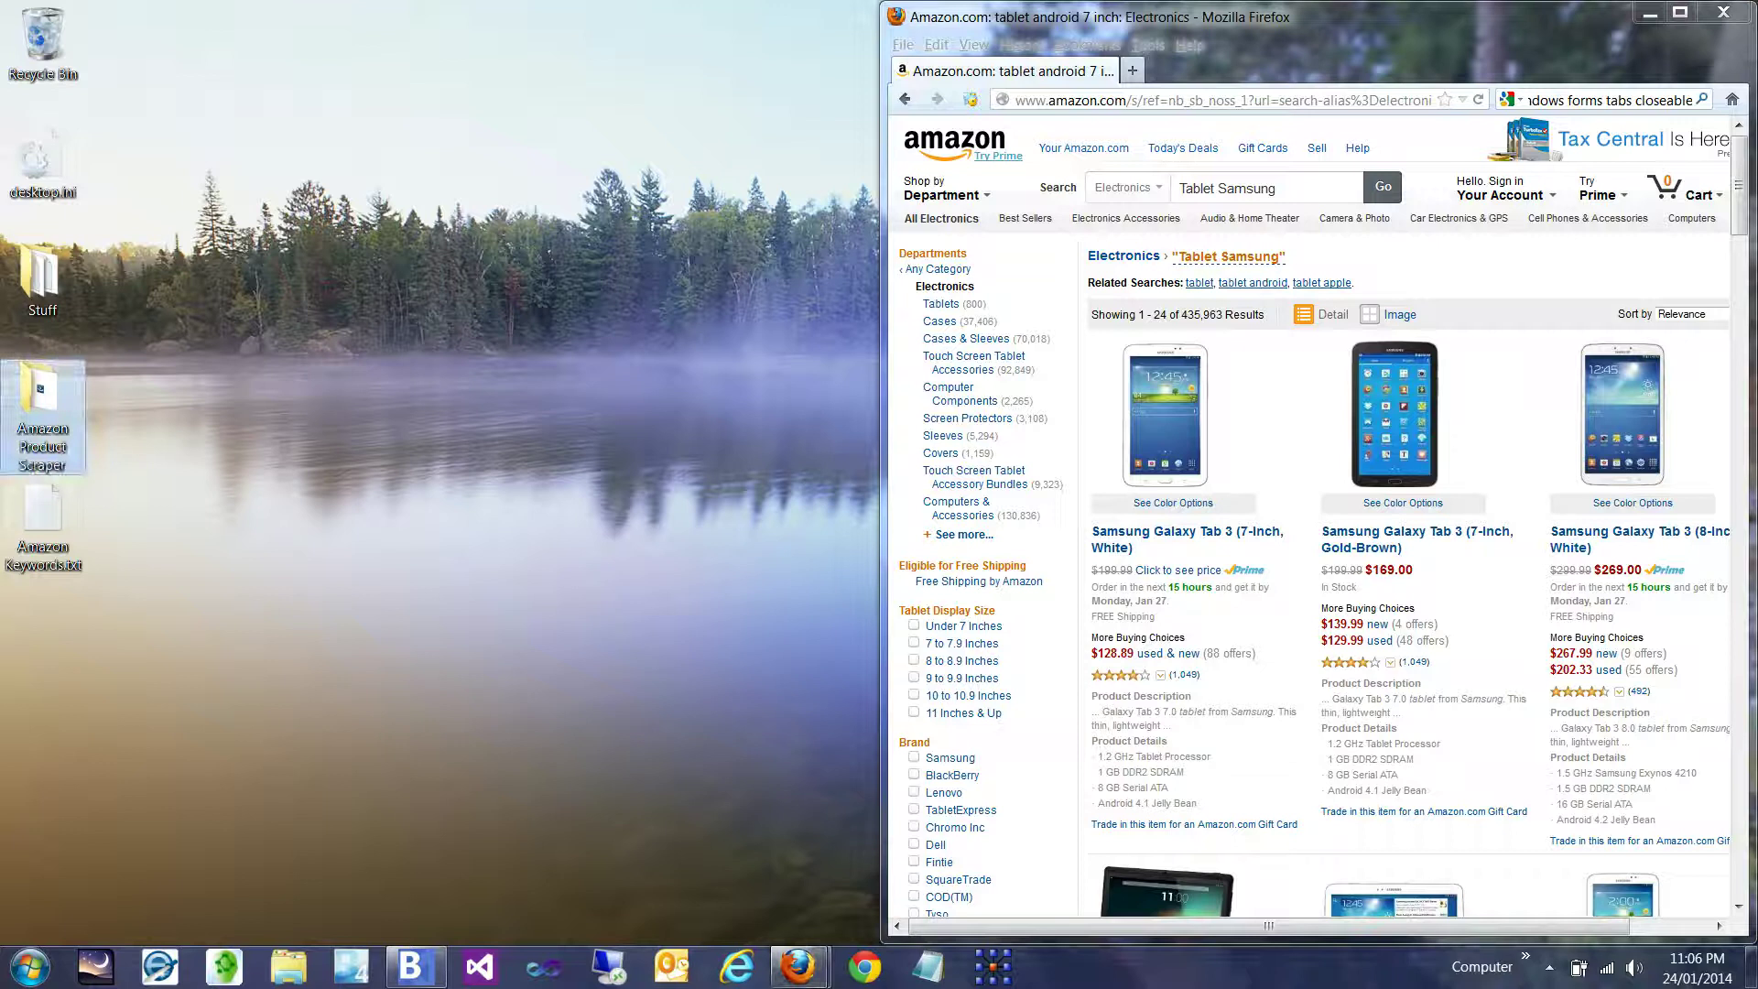
{"action": "double_click", "coordinate": [42, 412]}
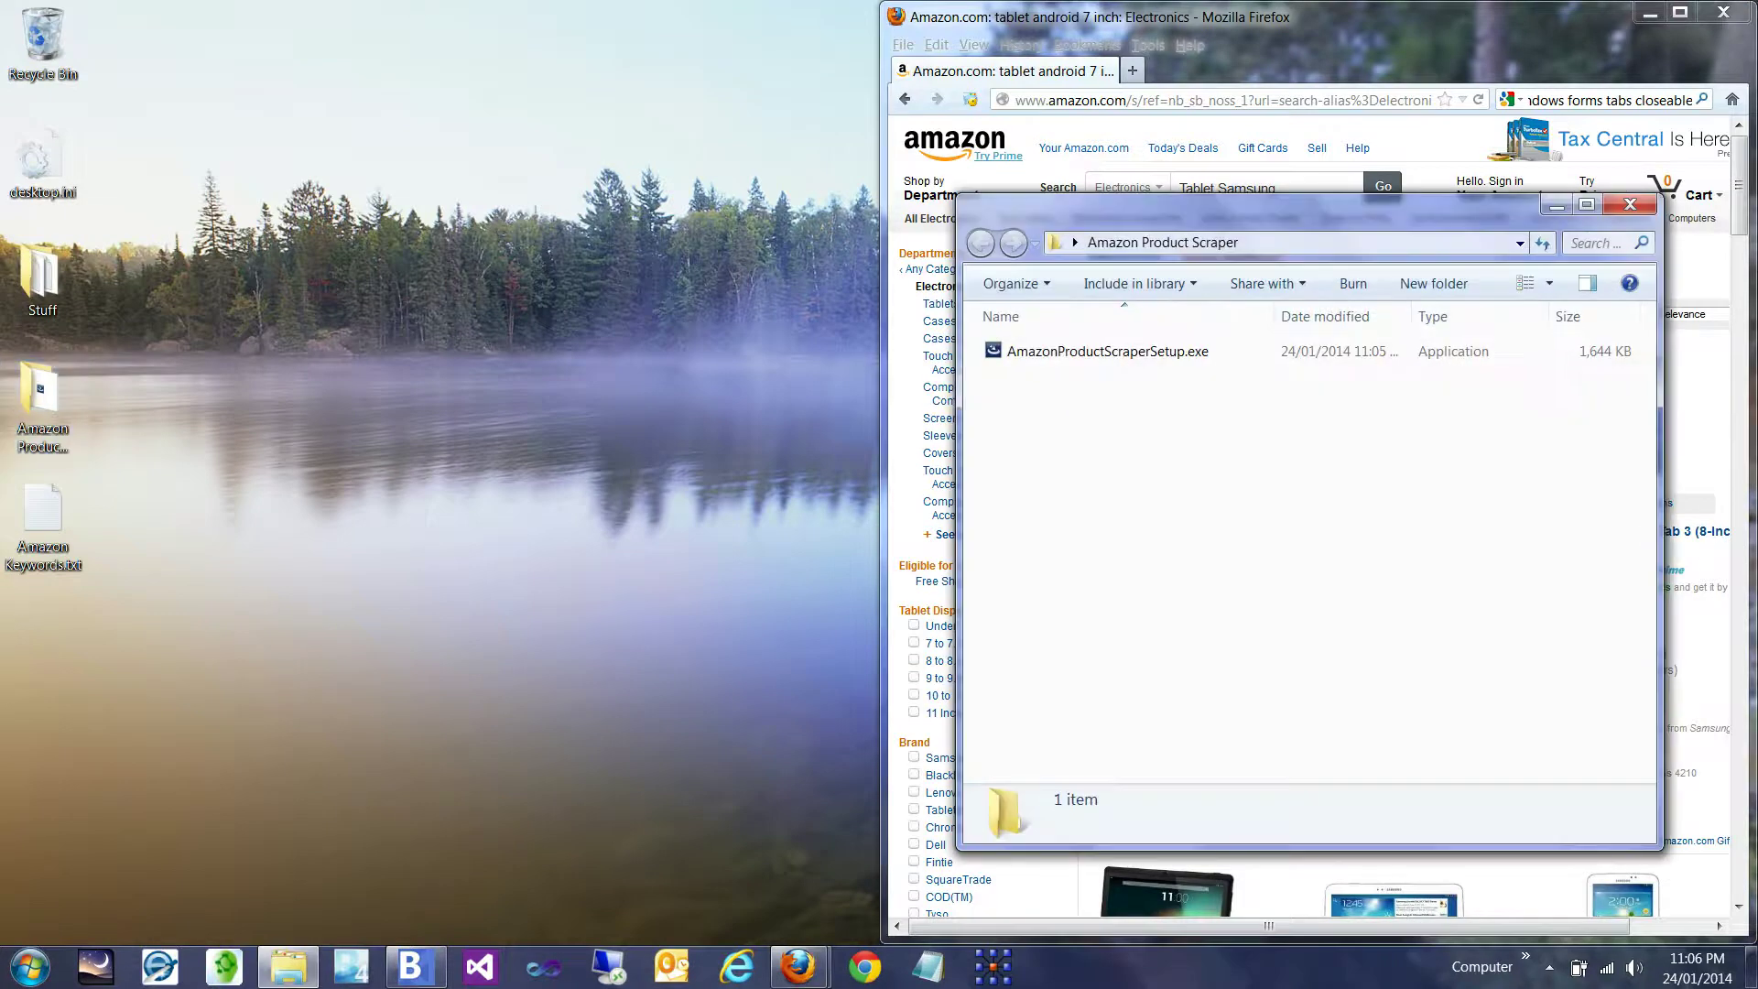
{"action": "double_click", "coordinate": [1107, 350]}
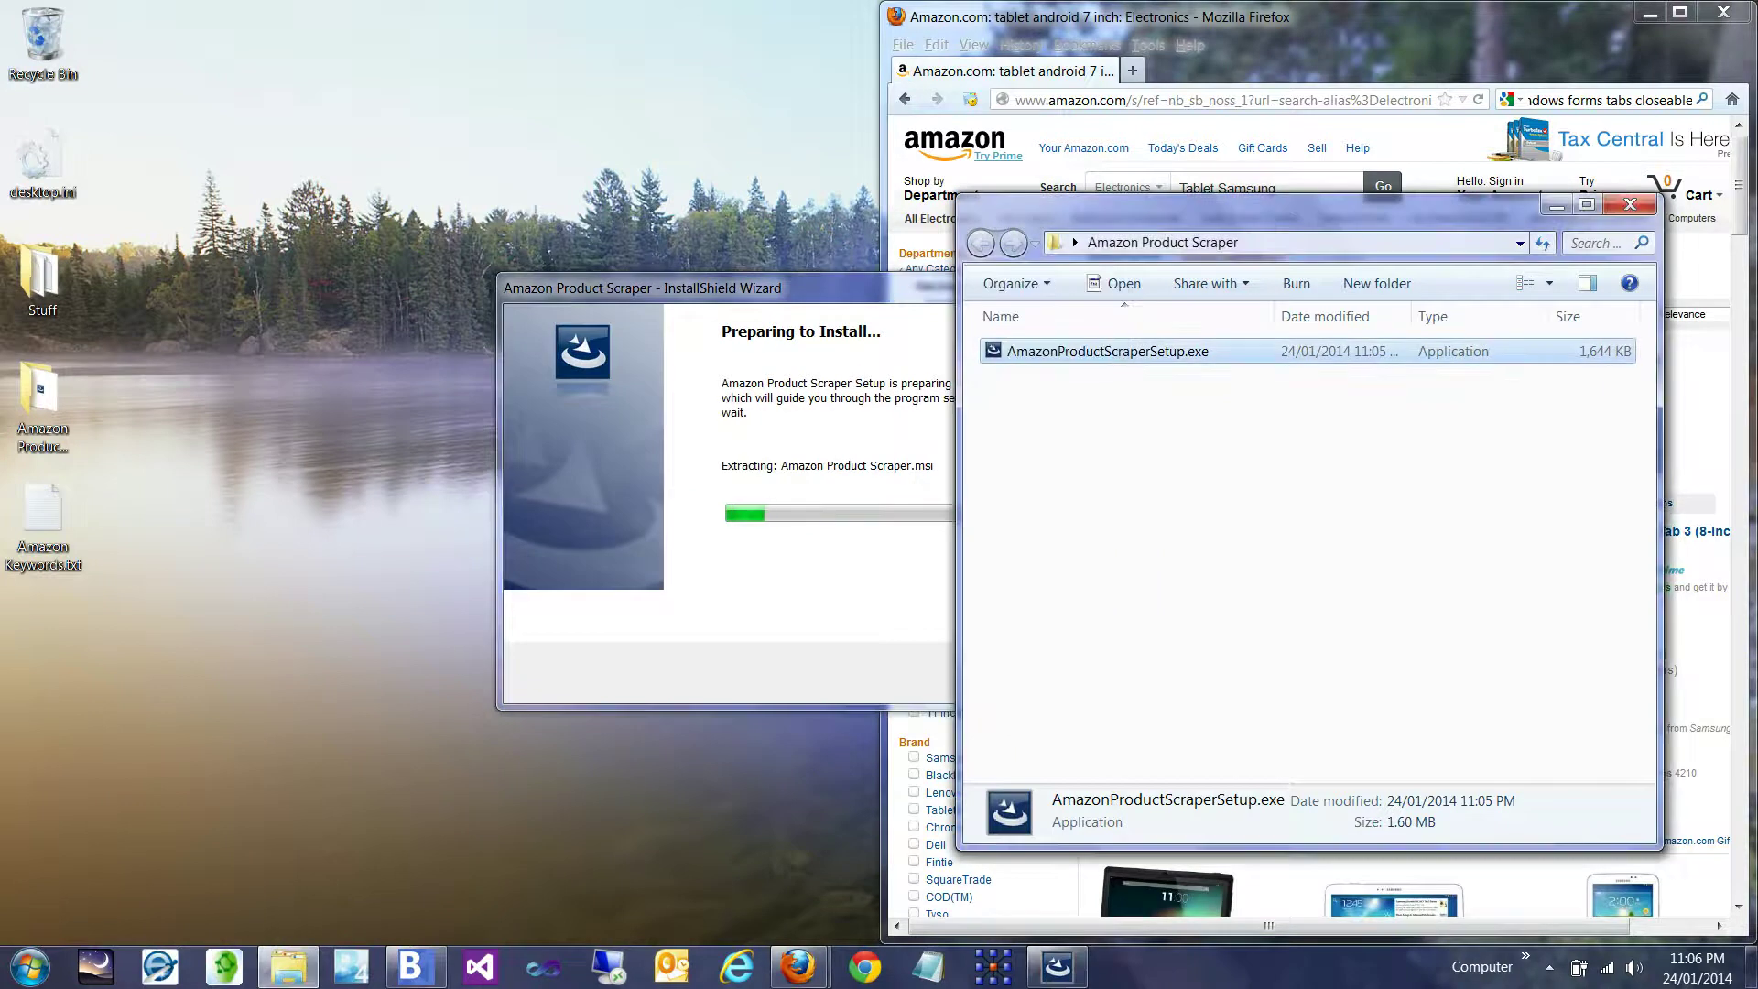
{"action": "key", "text": "alt+F4"}
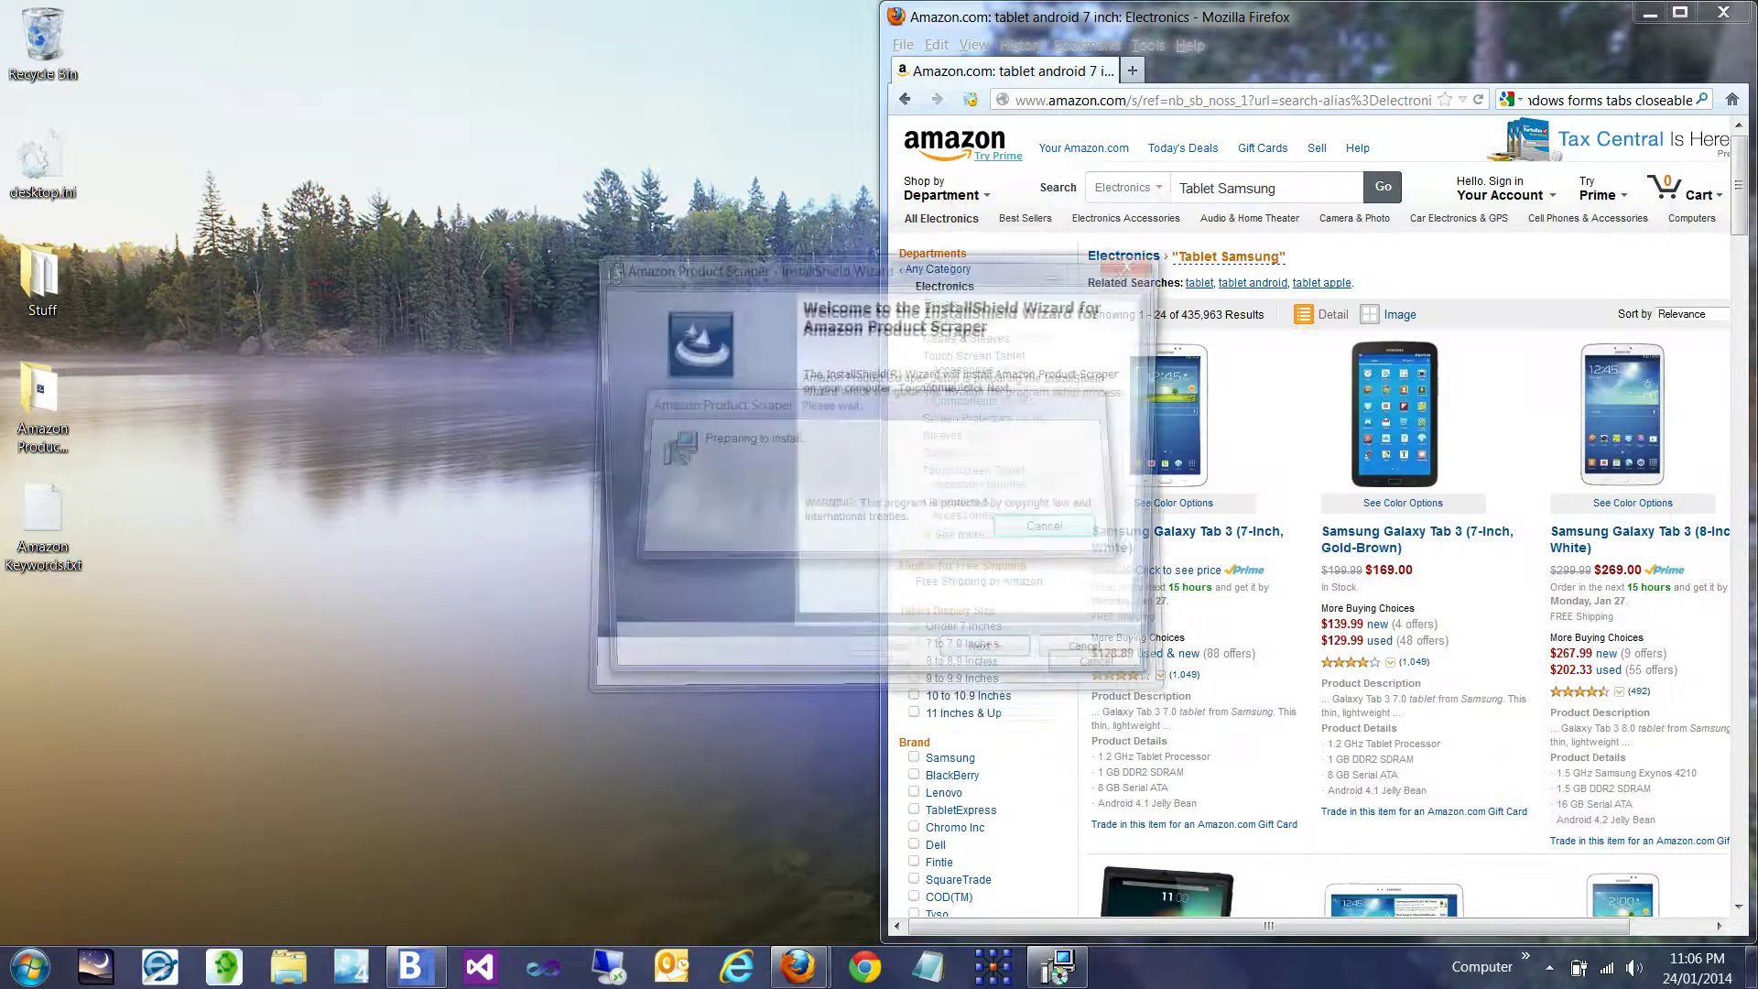
Step: Accept the license agreement and complete the Amazon Product Scraper installation with the default options
{"action": "left_click", "coordinate": [994, 665]}
{"action": "left_click", "coordinate": [612, 583]}
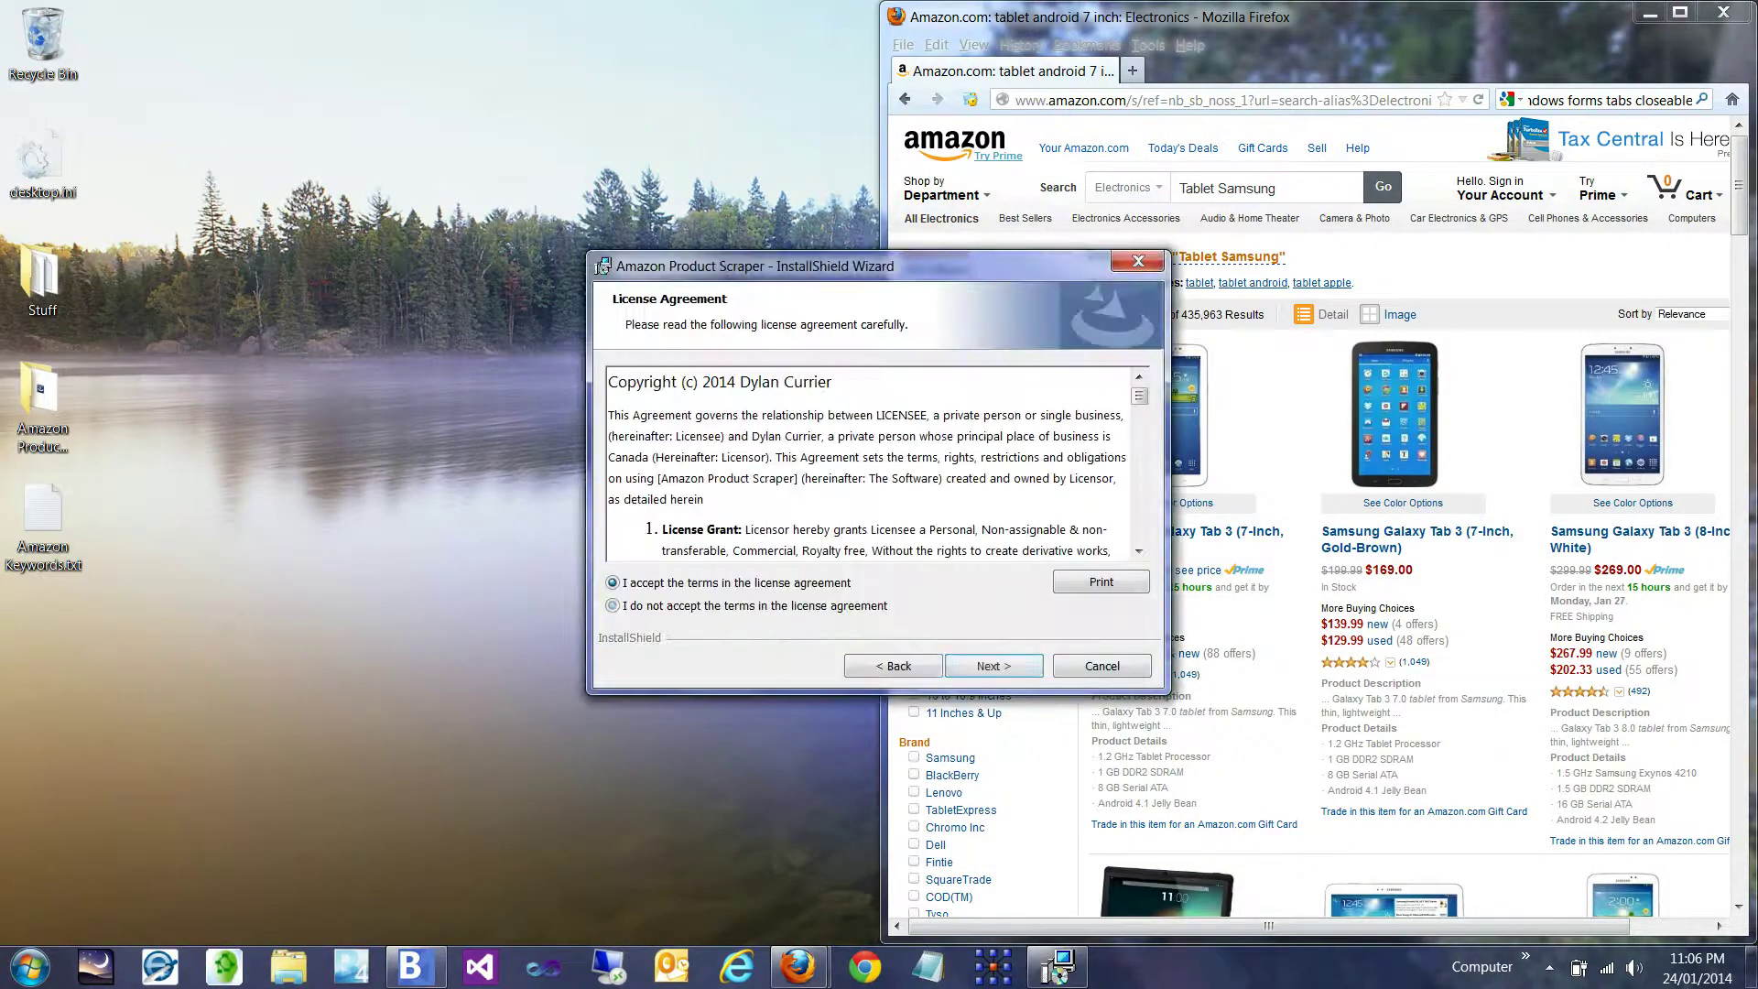
{"action": "left_click", "coordinate": [994, 665]}
{"action": "left_click", "coordinate": [994, 665]}
{"action": "left_click", "coordinate": [993, 665]}
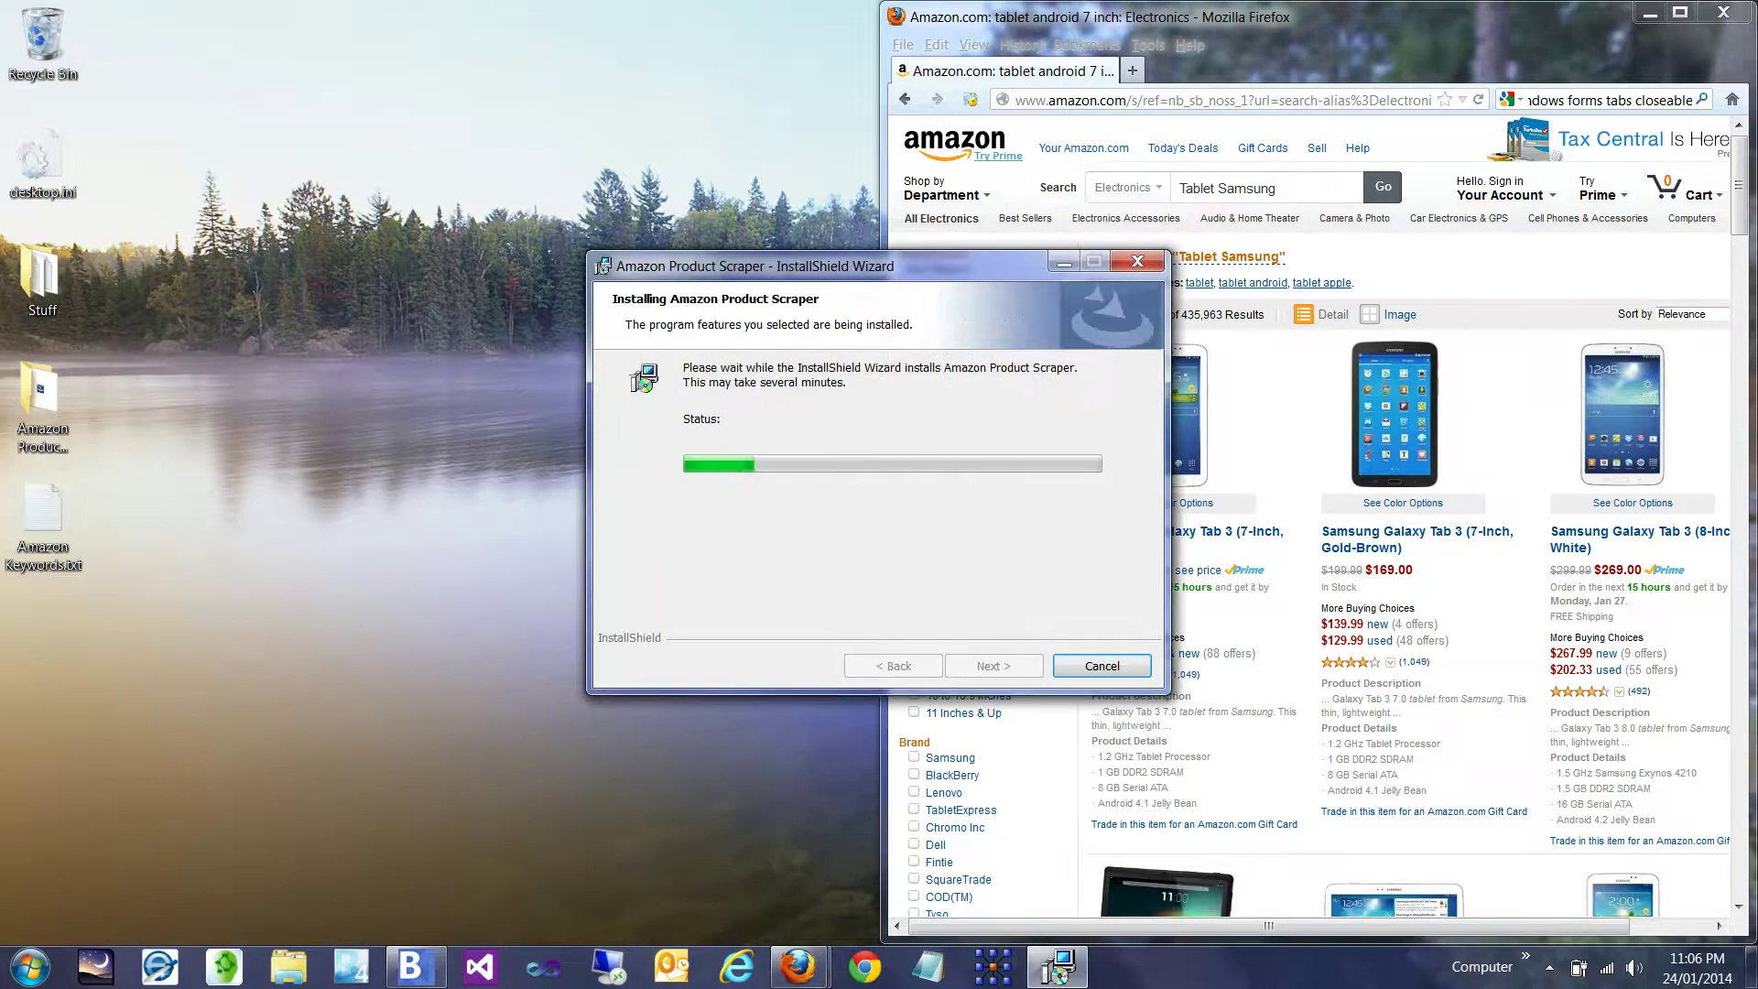
{"action": "left_click", "coordinate": [993, 665]}
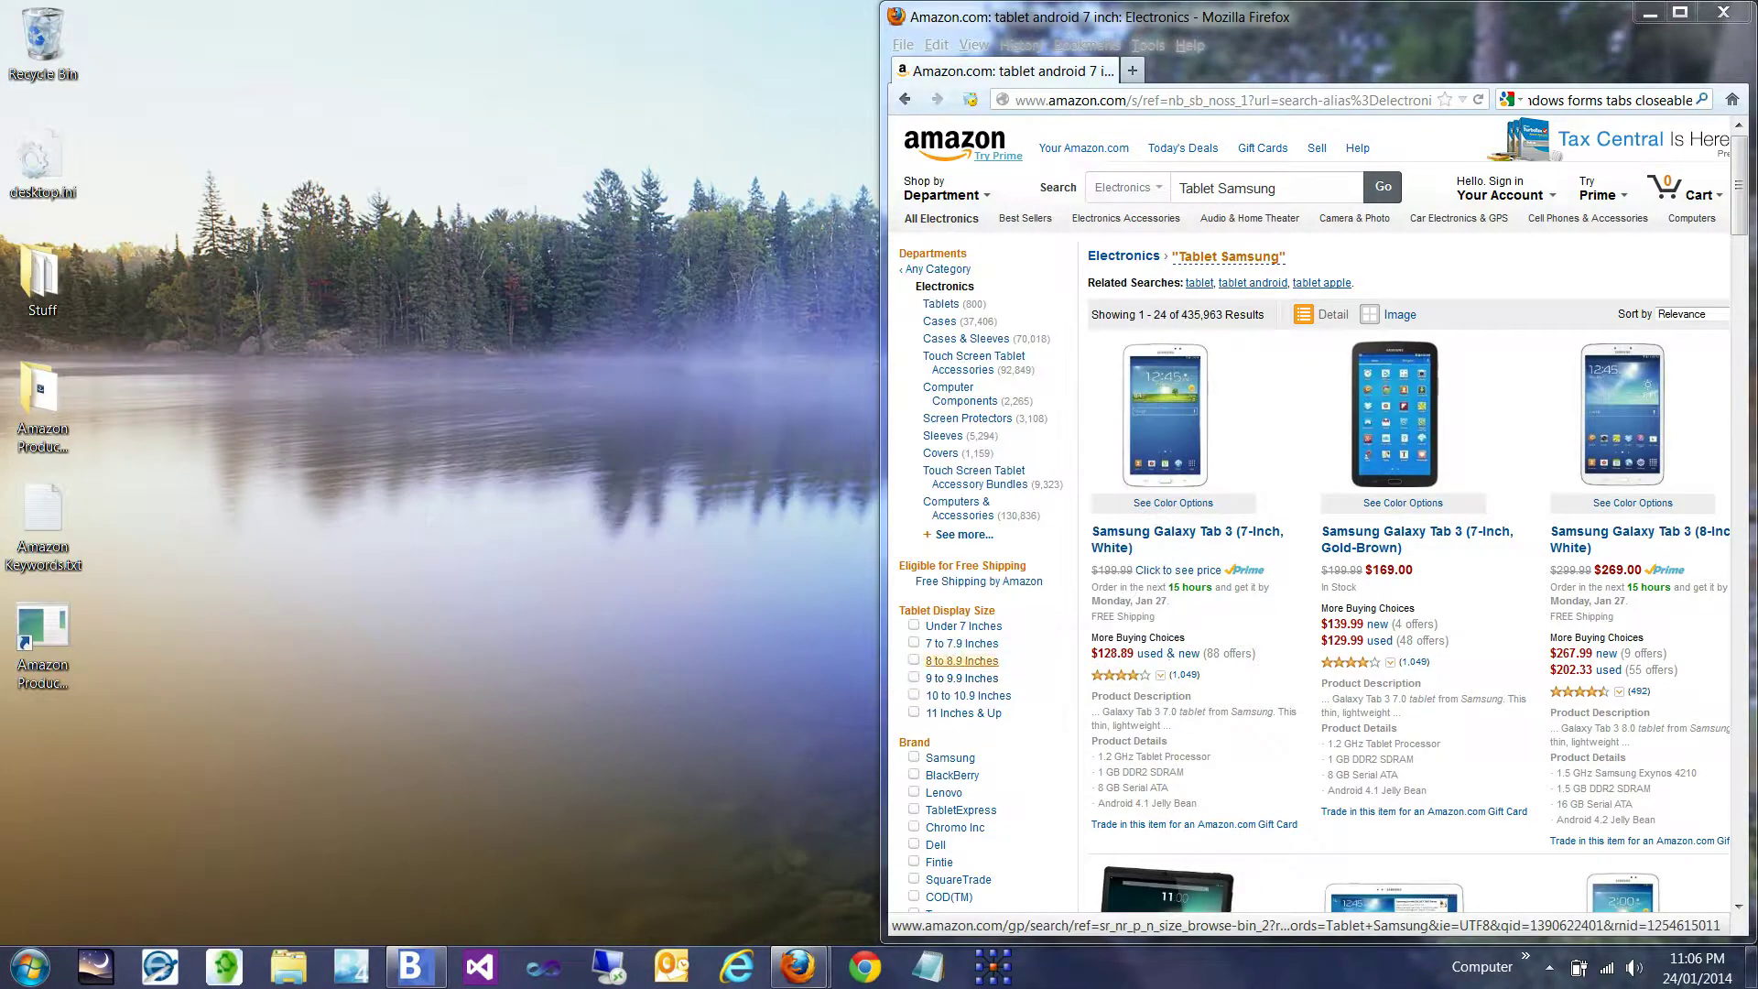
Step: Launch the newly installed Amazon Product Scraper from the desktop and widen its window
{"action": "left_click", "coordinate": [43, 641]}
{"action": "double_click", "coordinate": [43, 641]}
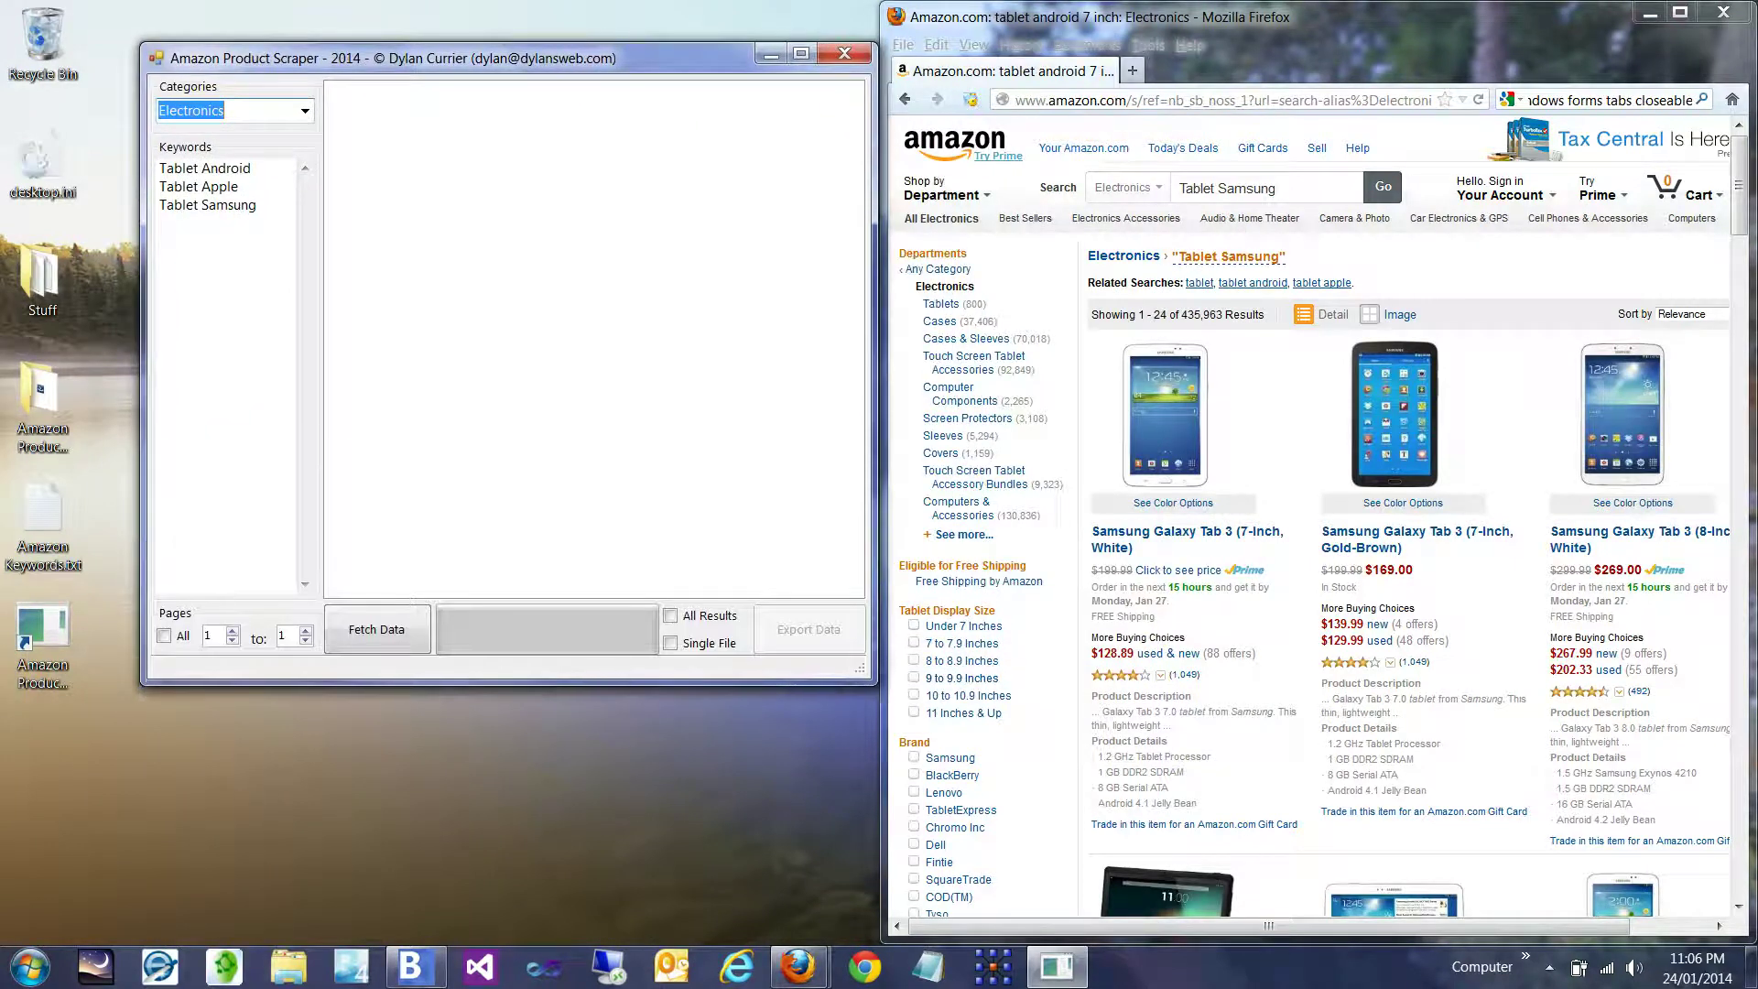
{"action": "mouse_move", "coordinate": [883, 494]}
{"action": "left_mouse_down"}
{"action": "mouse_move", "coordinate": [1293, 495]}
{"action": "mouse_move", "coordinate": [900, 494]}
{"action": "left_mouse_up"}
{"action": "left_click_drag", "start_coordinate": [874, 410], "coordinate": [1301, 410]}
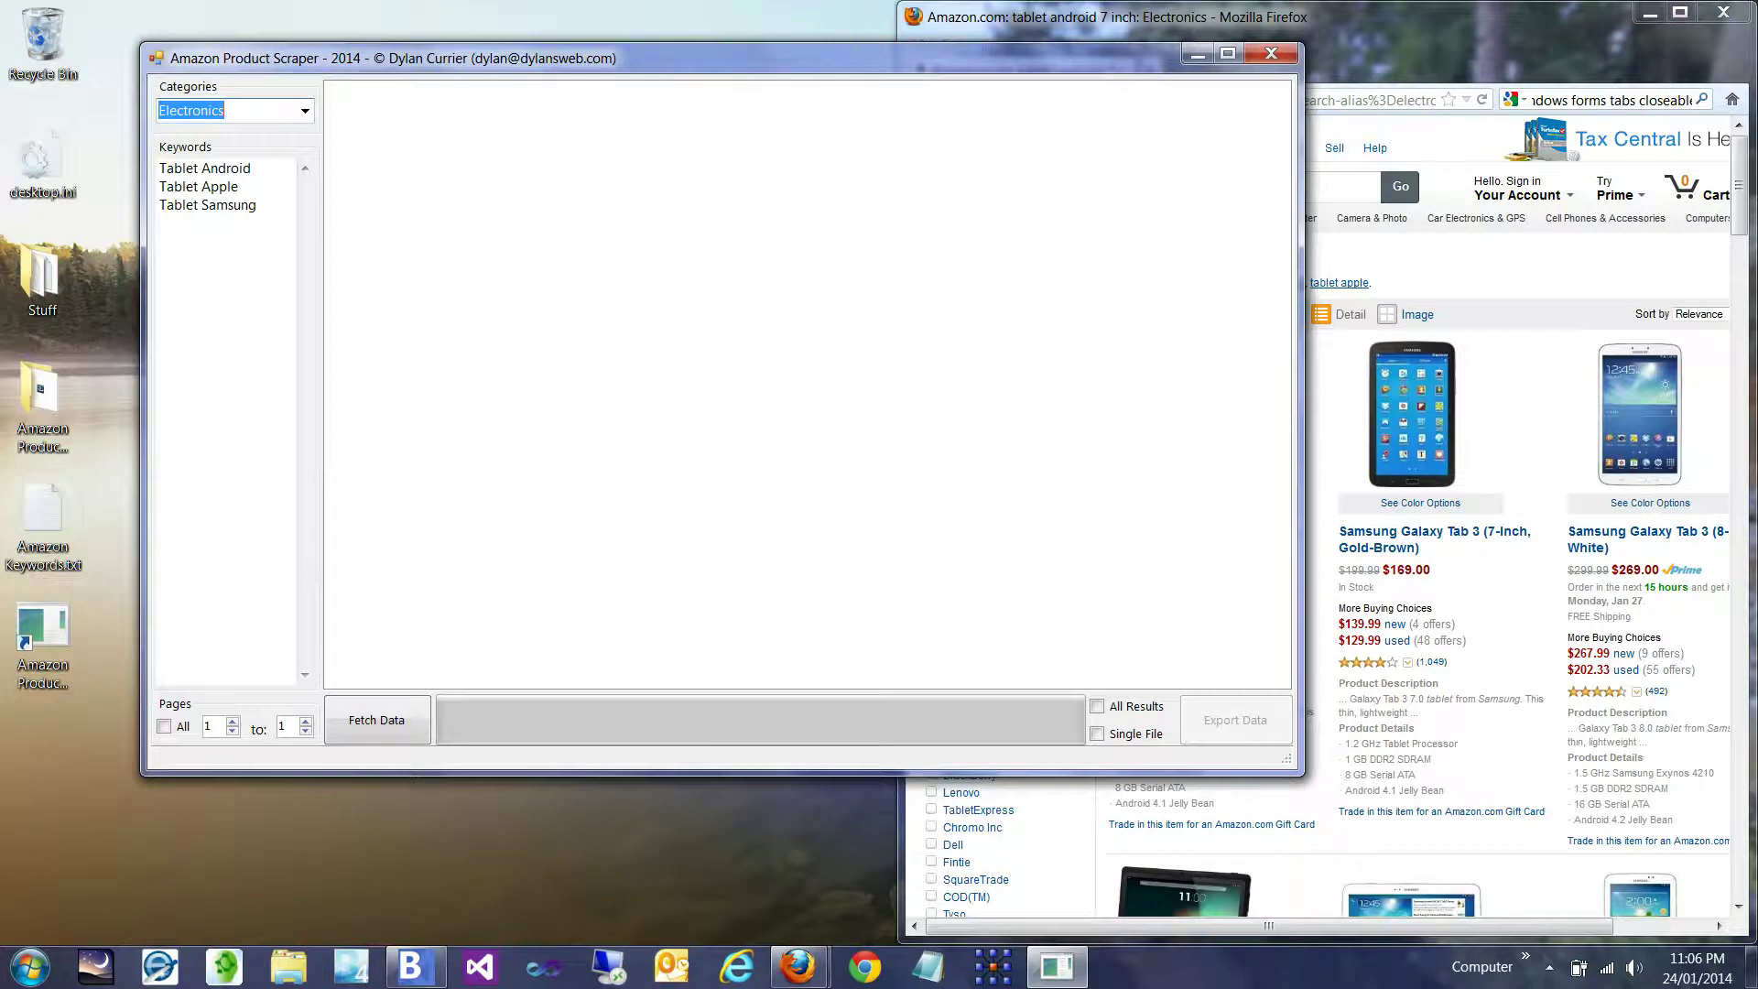
Step: Choose Electronics as the product category
{"action": "left_click", "coordinate": [304, 111]}
{"action": "key", "text": "Return"}
{"action": "key", "text": "alt+Down"}
{"action": "key", "text": "Return"}
{"action": "key", "text": "Tab"}
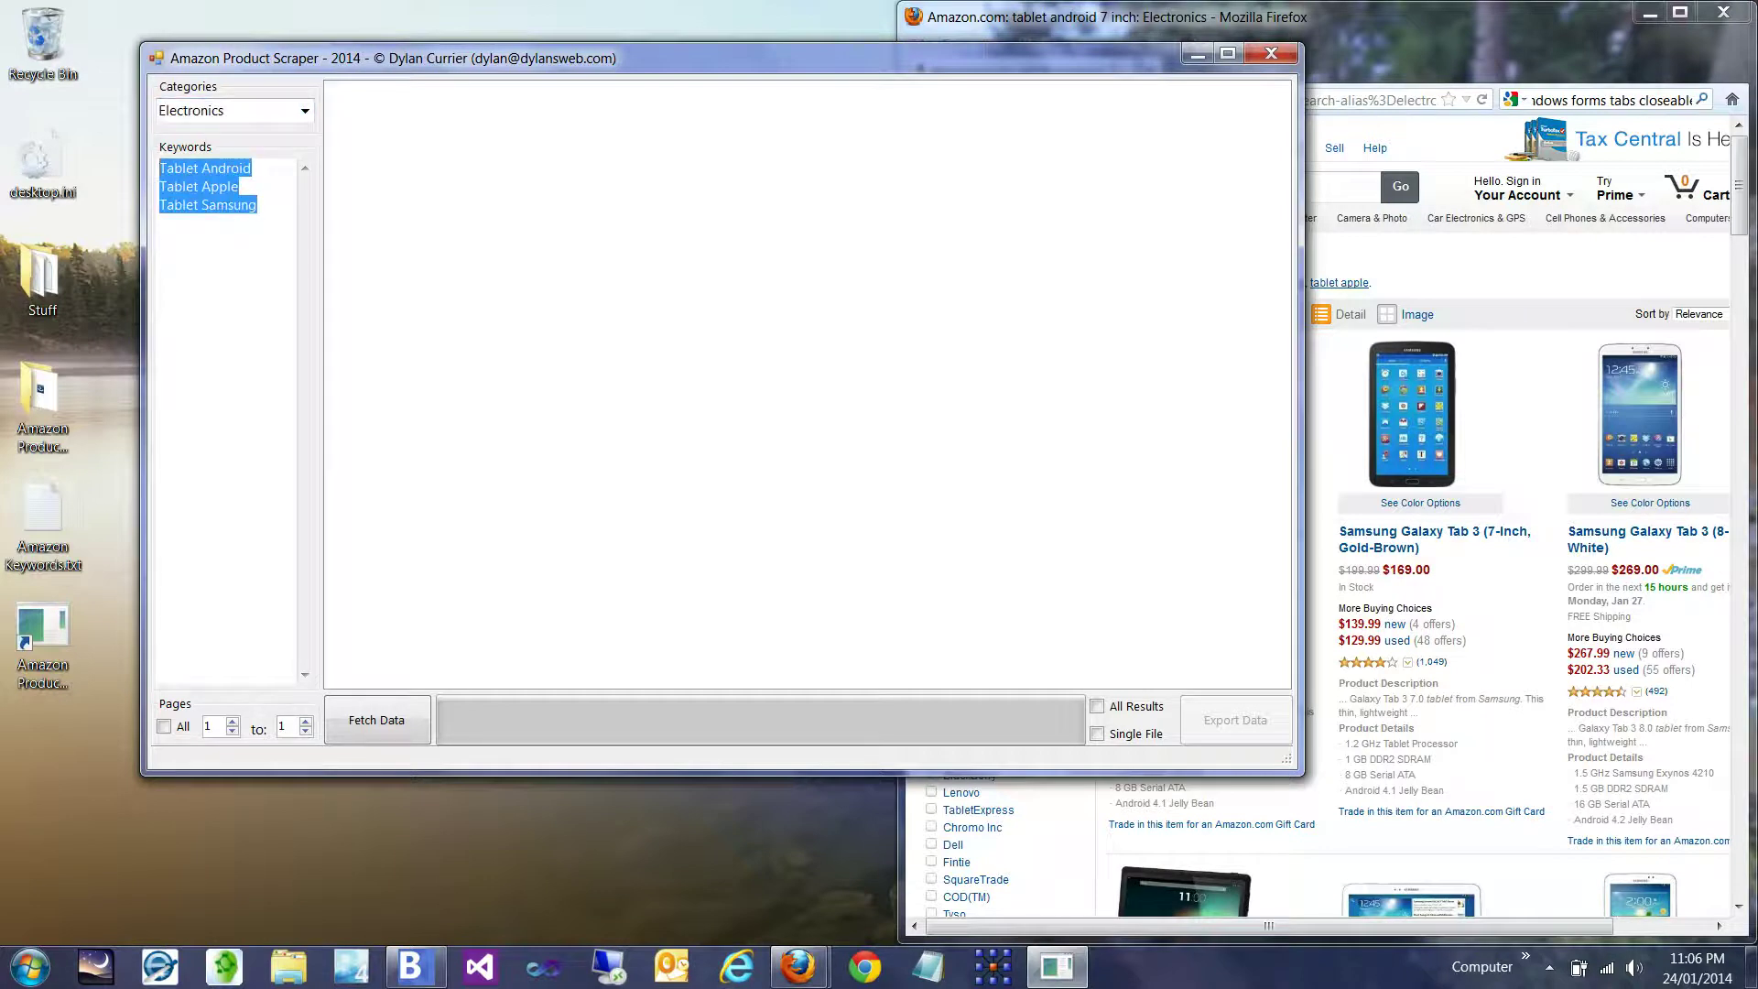
Step: Copy all keywords from Amazon Keywords.txt in Notepad and paste them into the keyword list of Amazon Product Scraper
{"action": "left_click", "coordinate": [220, 204]}
{"action": "double_click", "coordinate": [43, 524]}
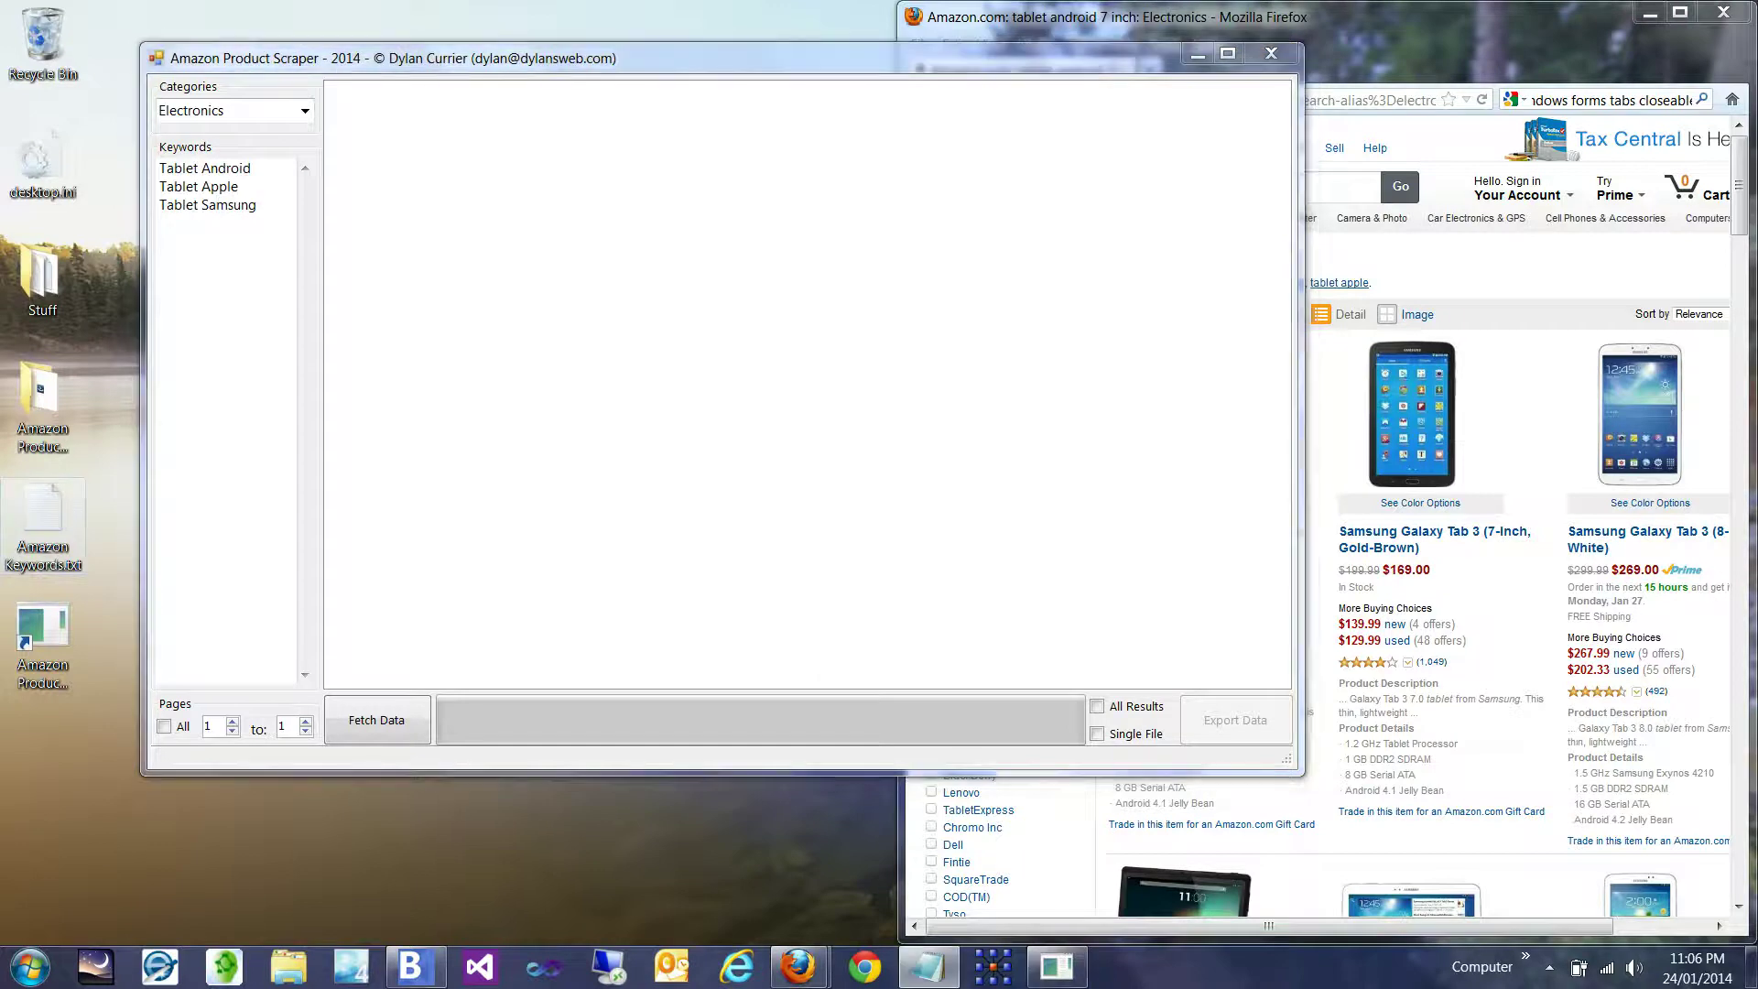
{"action": "key", "text": "ctrl+a"}
{"action": "key", "text": "ctrl+c"}
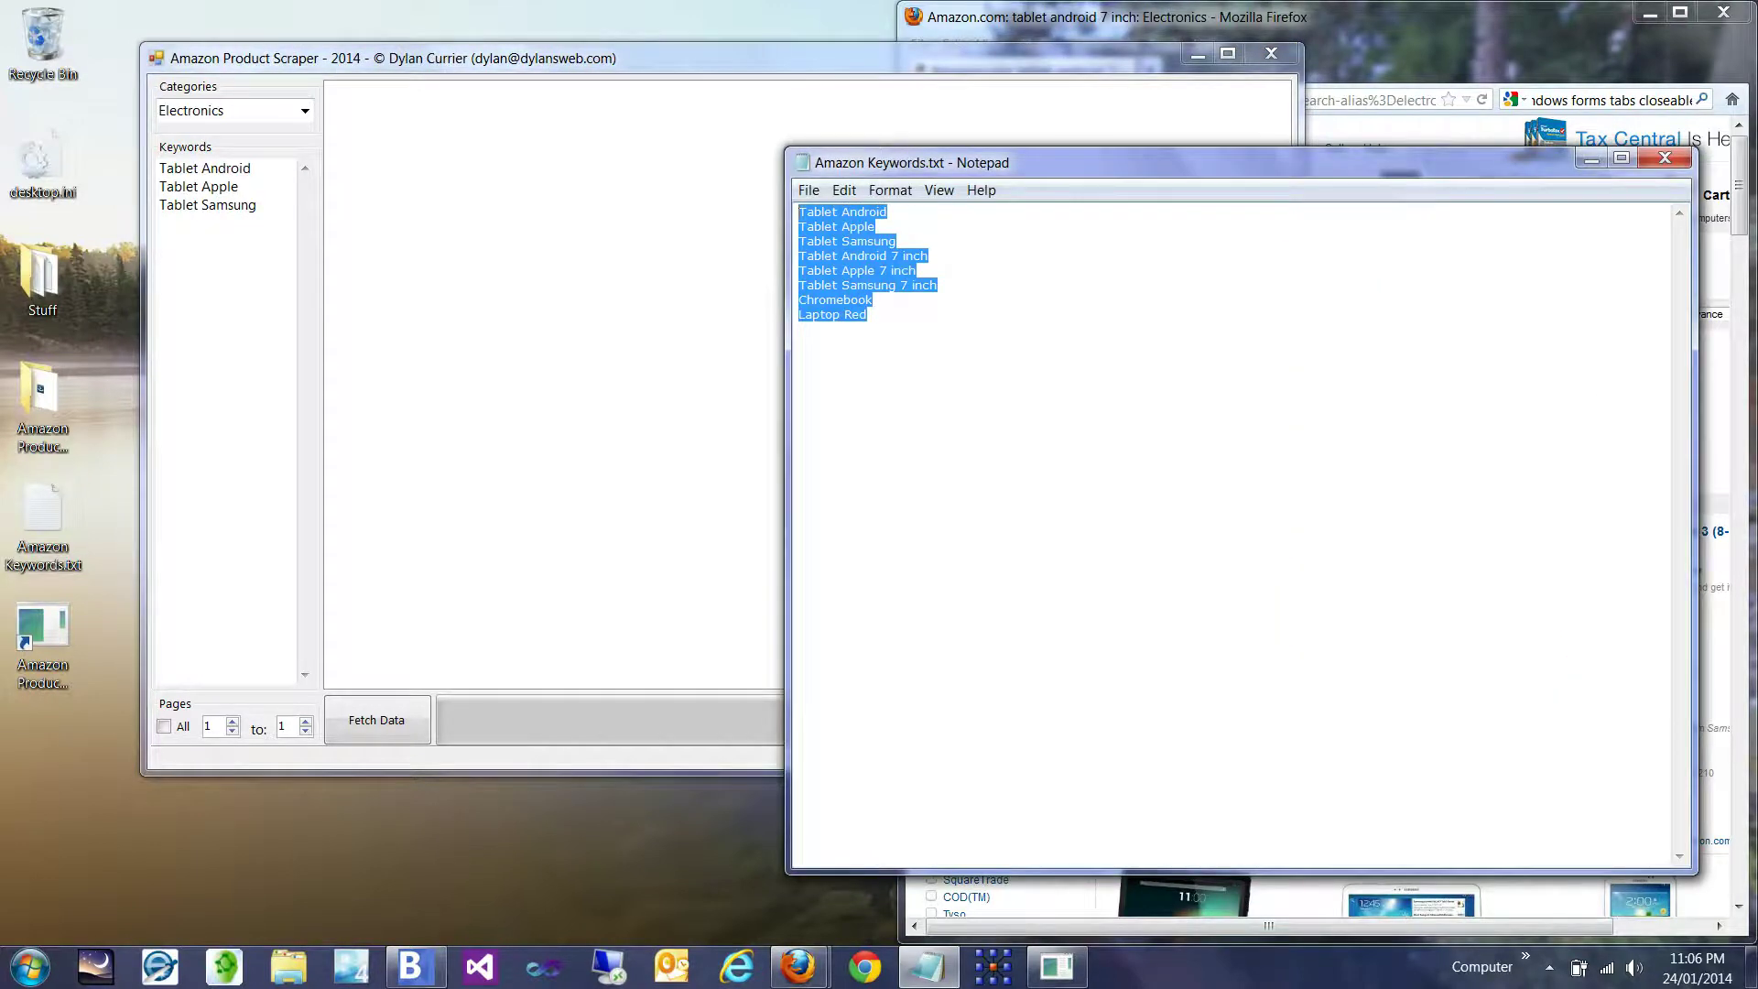
{"action": "key", "text": "alt+Tab"}
{"action": "key", "text": "ctrl+v"}
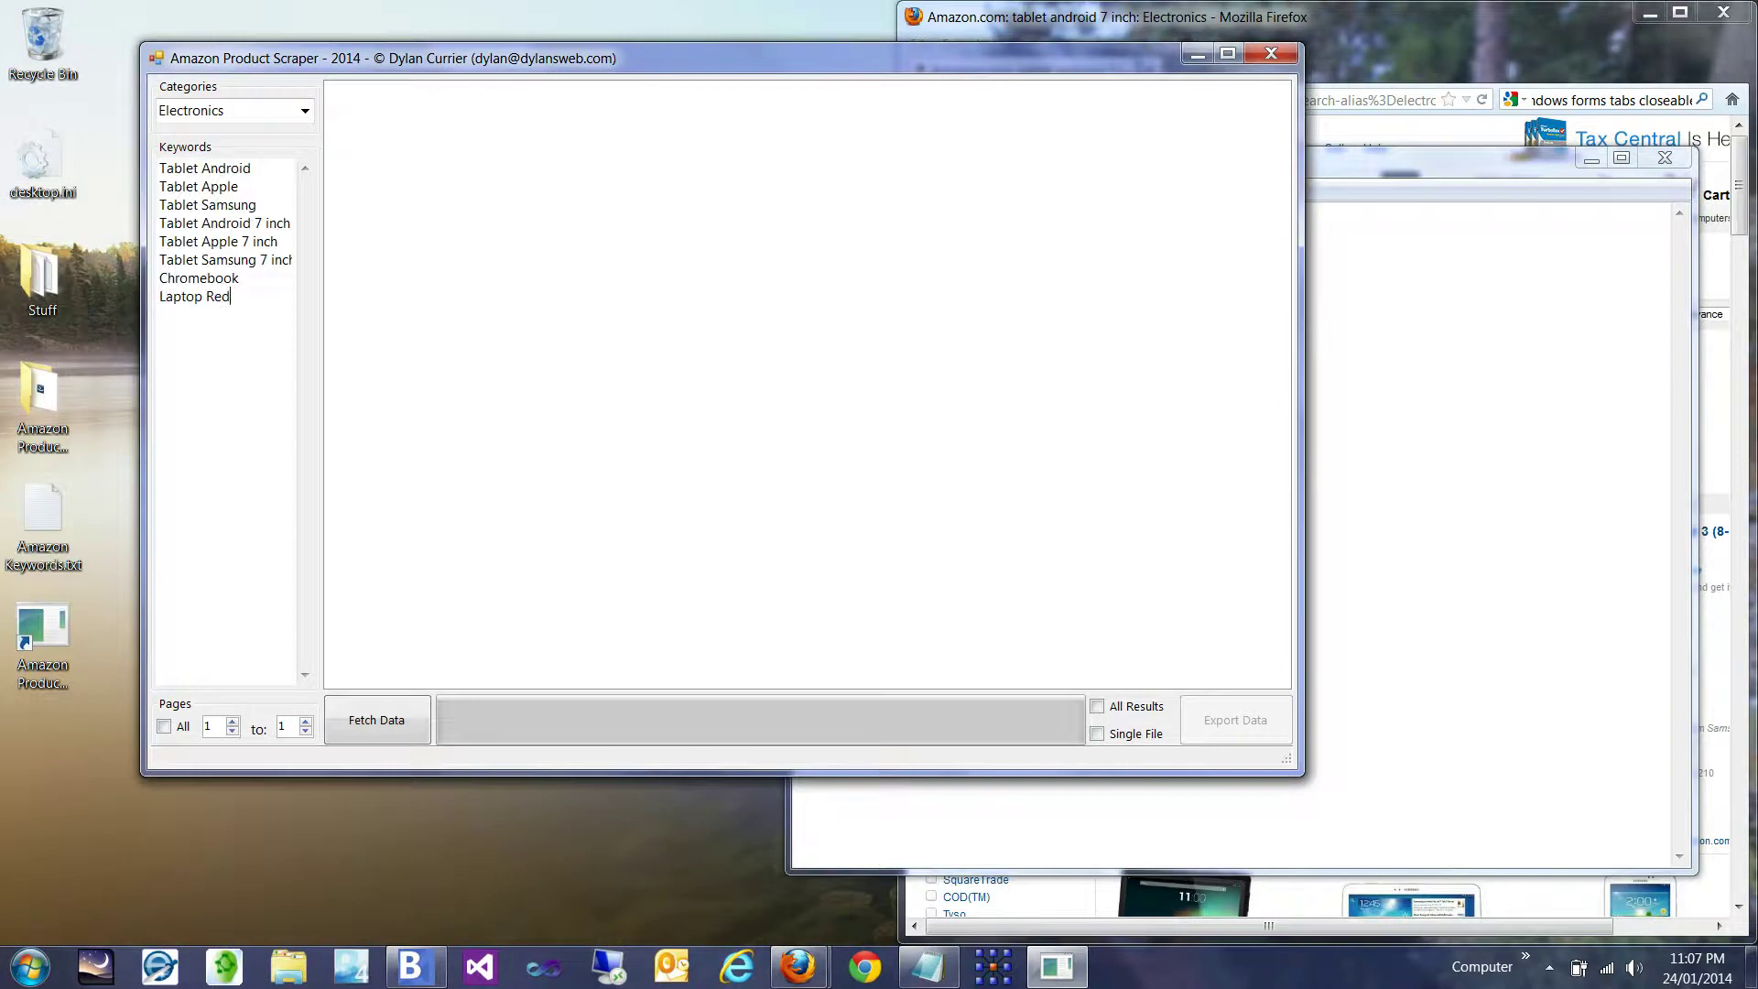
Step: Paste the copied keywords repeatedly to extend the keyword list with many more entries
{"action": "key", "text": "ctrl+v"}
{"action": "key", "text": "ctrl+v"}
{"action": "key", "text": "ctrl+v"}
{"action": "key", "text": "ctrl+v"}
{"action": "key", "text": "ctrl+v"}
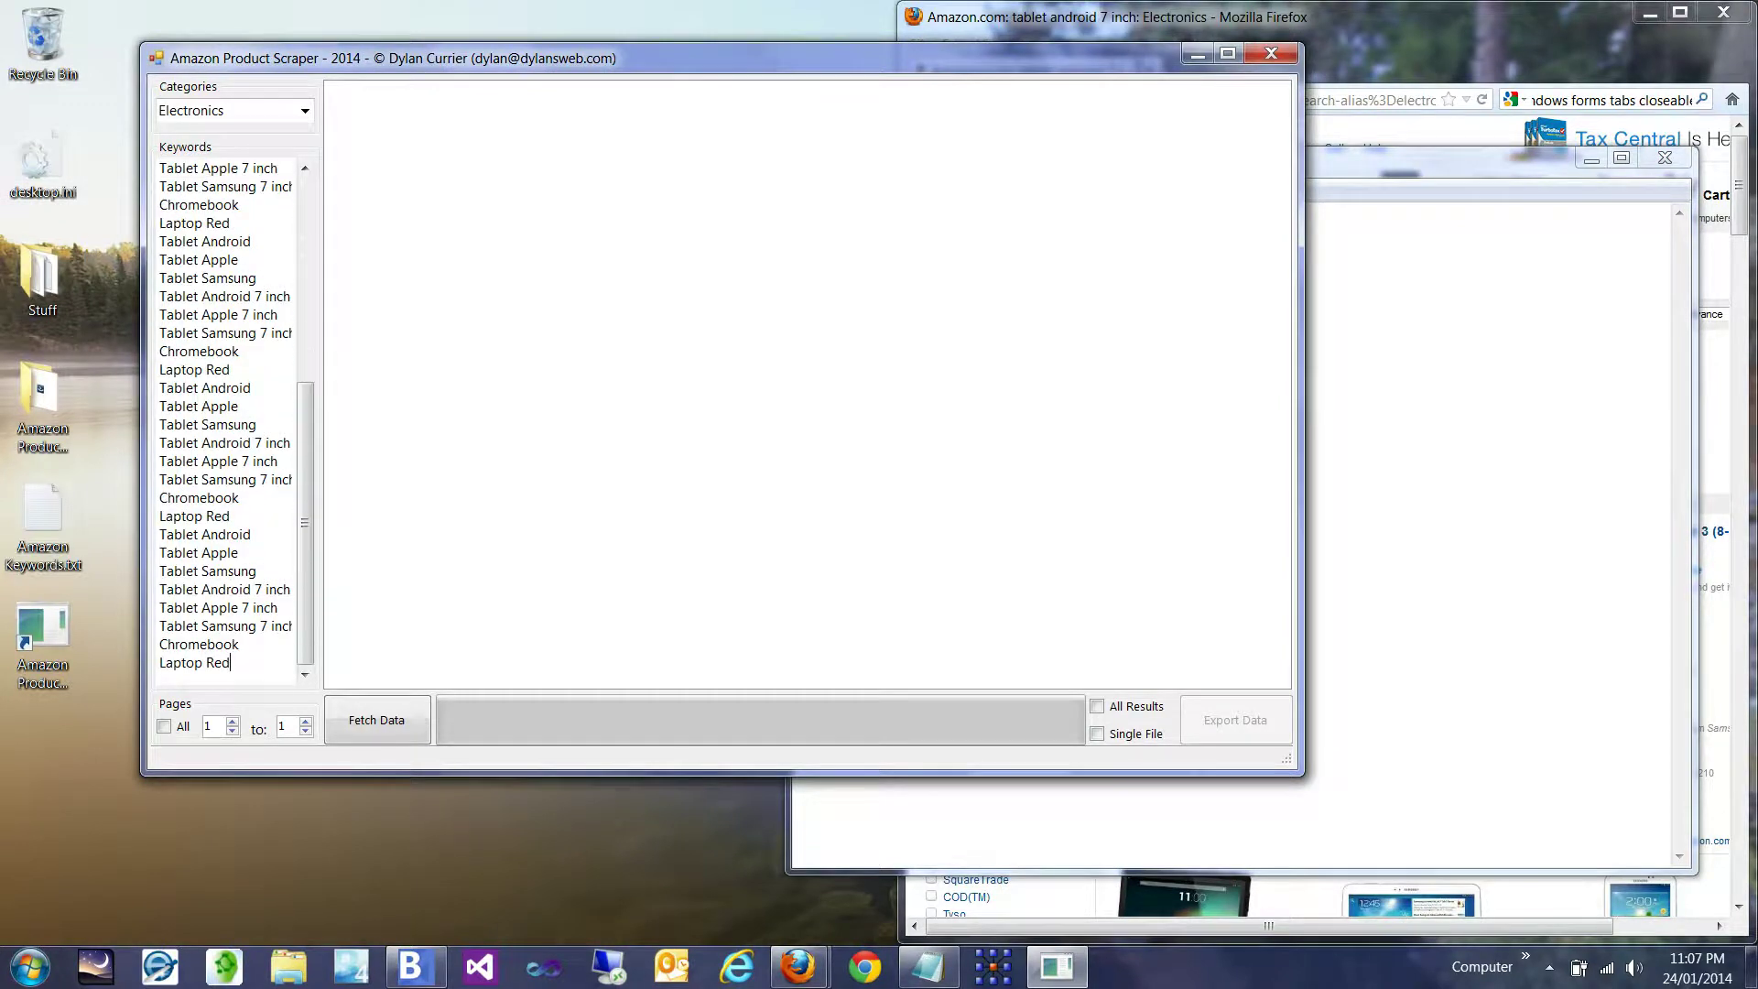
{"action": "key", "text": "ctrl+v"}
{"action": "key", "text": "ctrl+v"}
{"action": "key", "text": "ctrl+v"}
{"action": "key", "text": "ctrl+v"}
{"action": "key", "text": "ctrl+v"}
Step: Reduce the keyword list to Tablet Android, Tablet Apple and Tablet Samsung, and close the Notepad keyword file
{"action": "left_click_drag", "start_coordinate": [233, 662], "coordinate": [163, 158]}
{"action": "key", "text": "shift+Down"}
{"action": "key", "text": "shift+Down"}
{"action": "key", "text": "shift+Down"}
{"action": "key", "text": "shift+Down"}
{"action": "key", "text": "shift+Up"}
{"action": "key", "text": "BackSpace"}
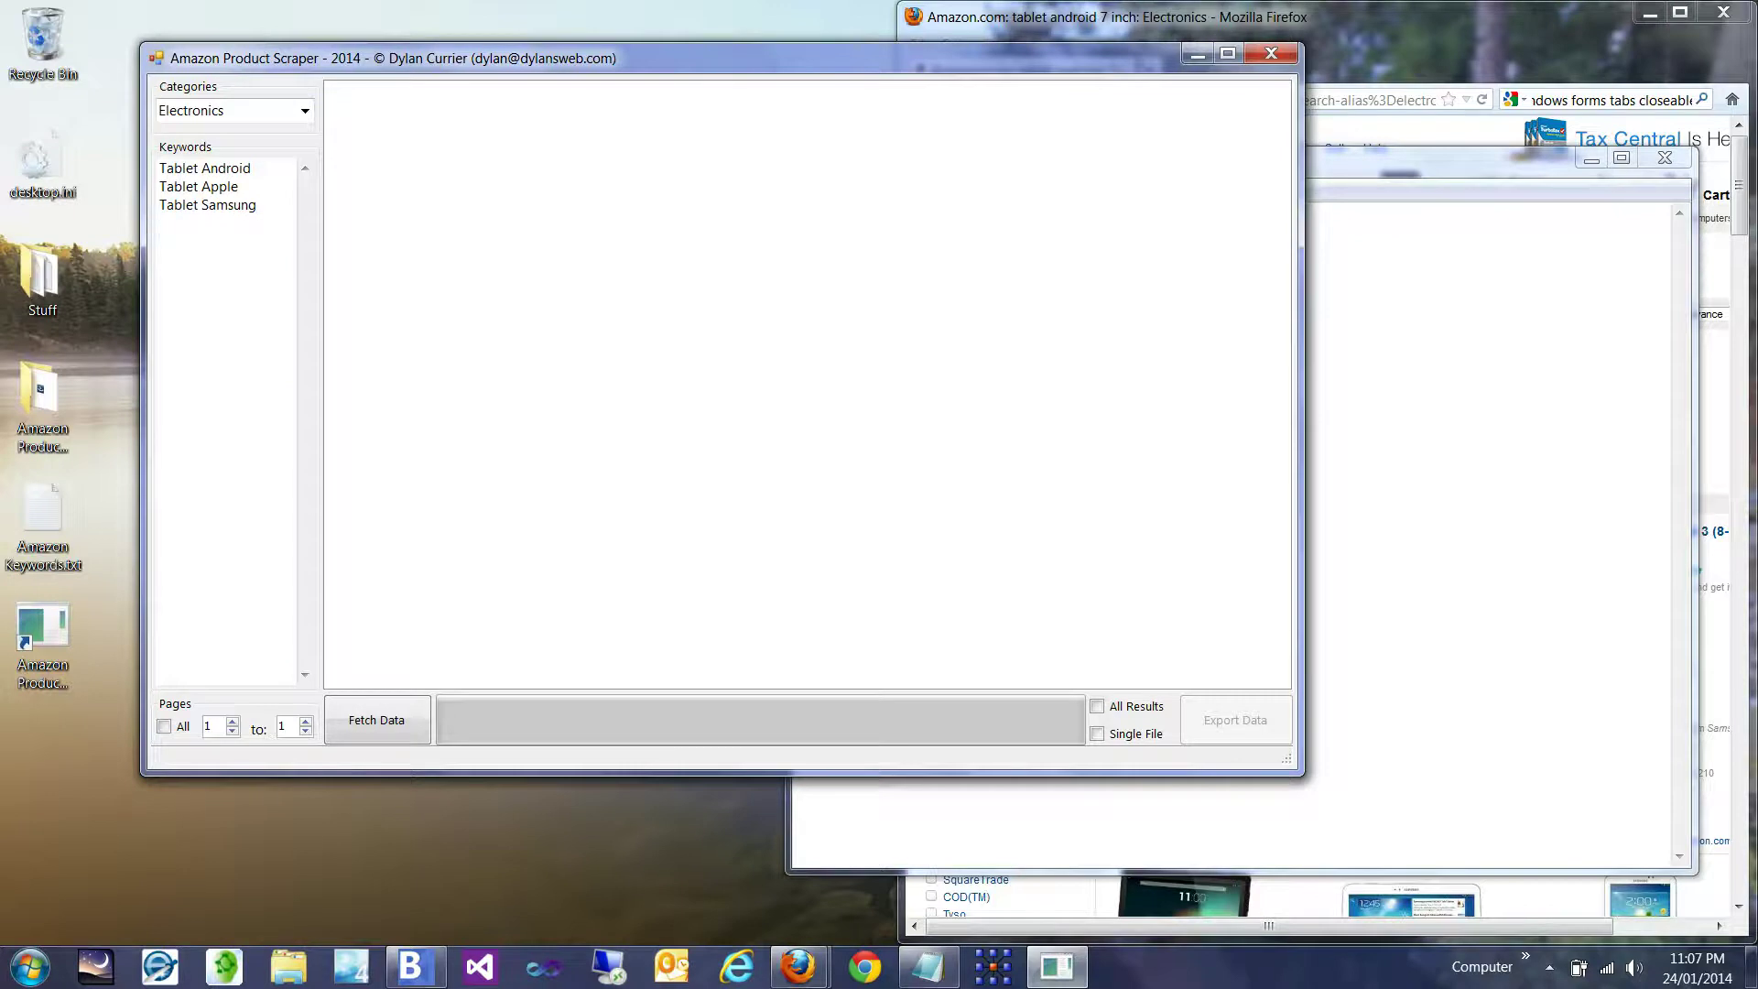
{"action": "key", "text": "alt+Tab"}
{"action": "key", "text": "alt+F4"}
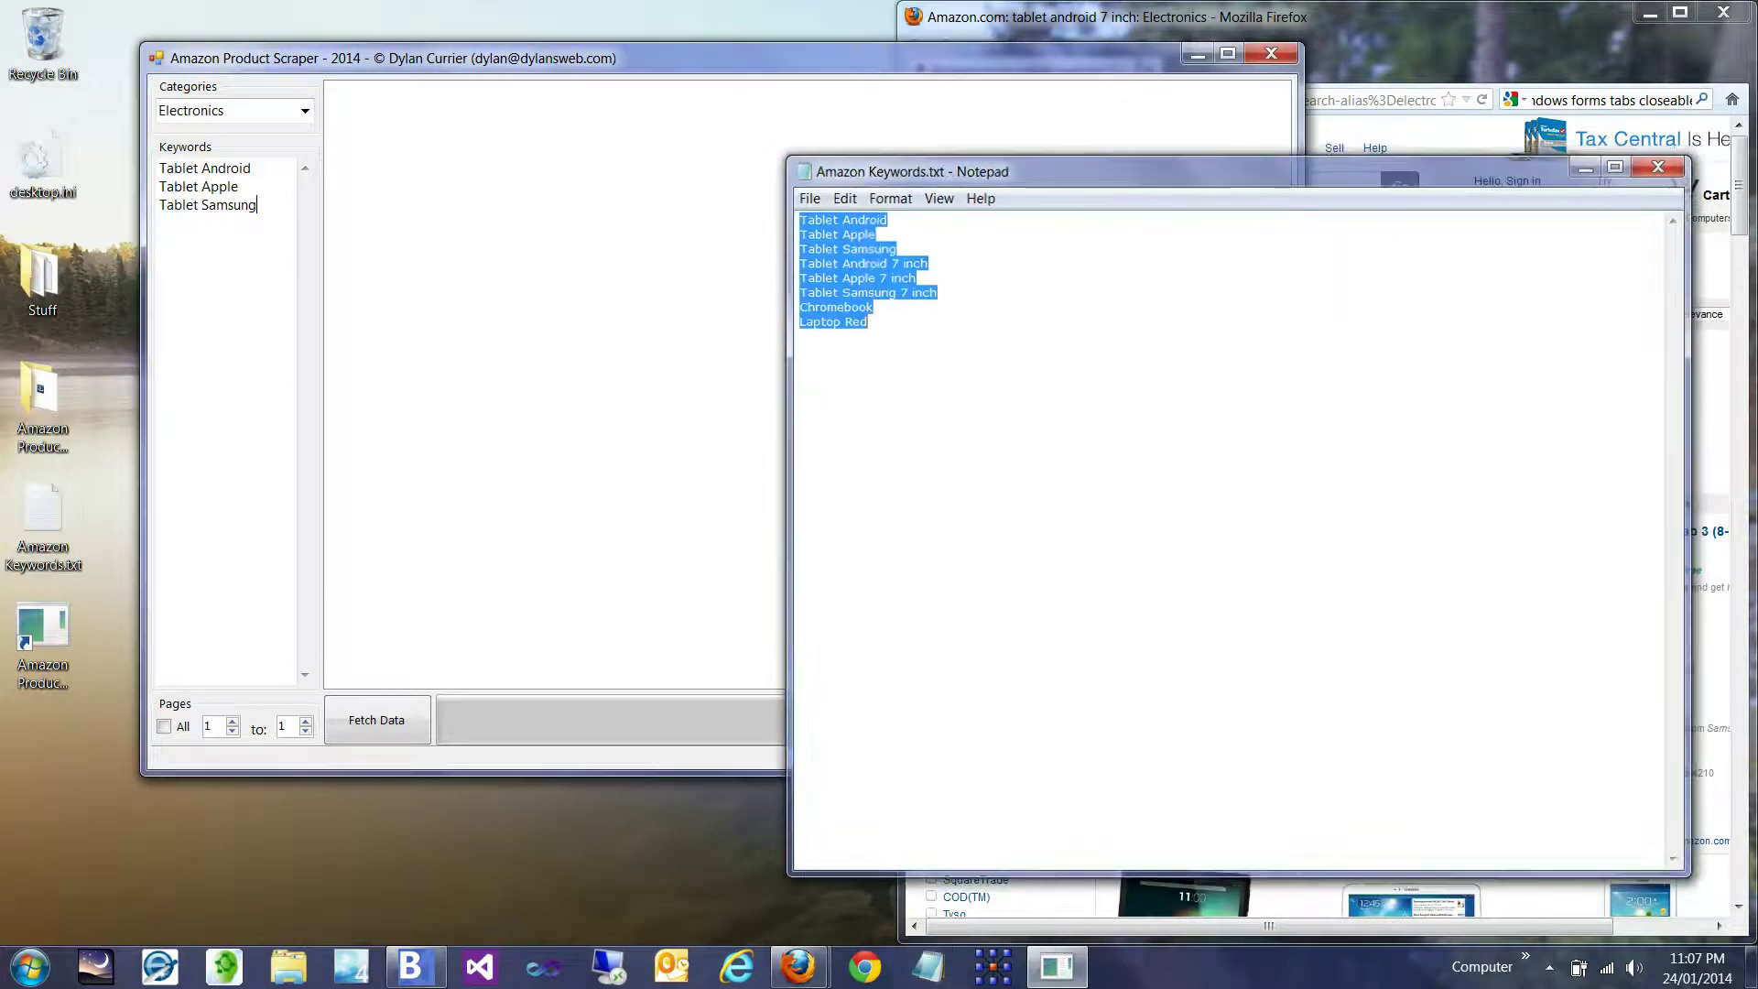
Step: Copy the Tablet Samsung keyword into the Amazon search box in Firefox, and return to Amazon Product Scraper
{"action": "key", "text": "shift+Home"}
{"action": "key", "text": "ctrl+c"}
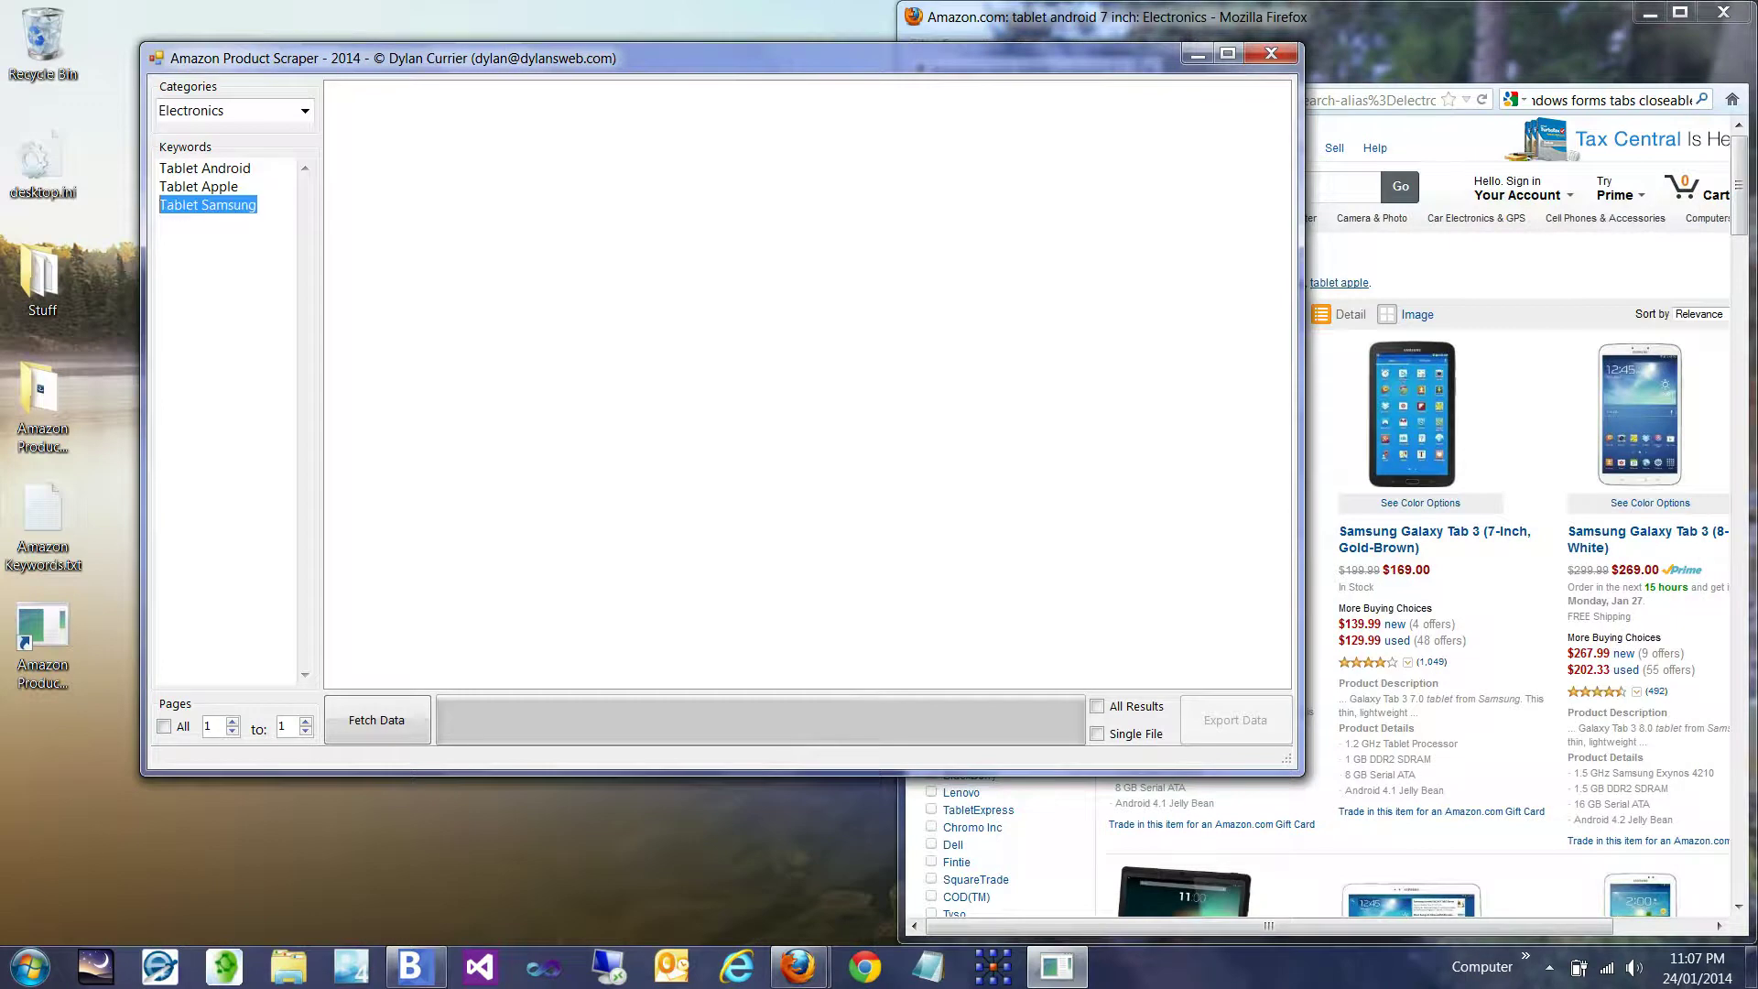
{"action": "key", "text": "alt+Tab"}
{"action": "triple_click", "coordinate": [1244, 187]}
{"action": "key", "text": "ctrl+v"}
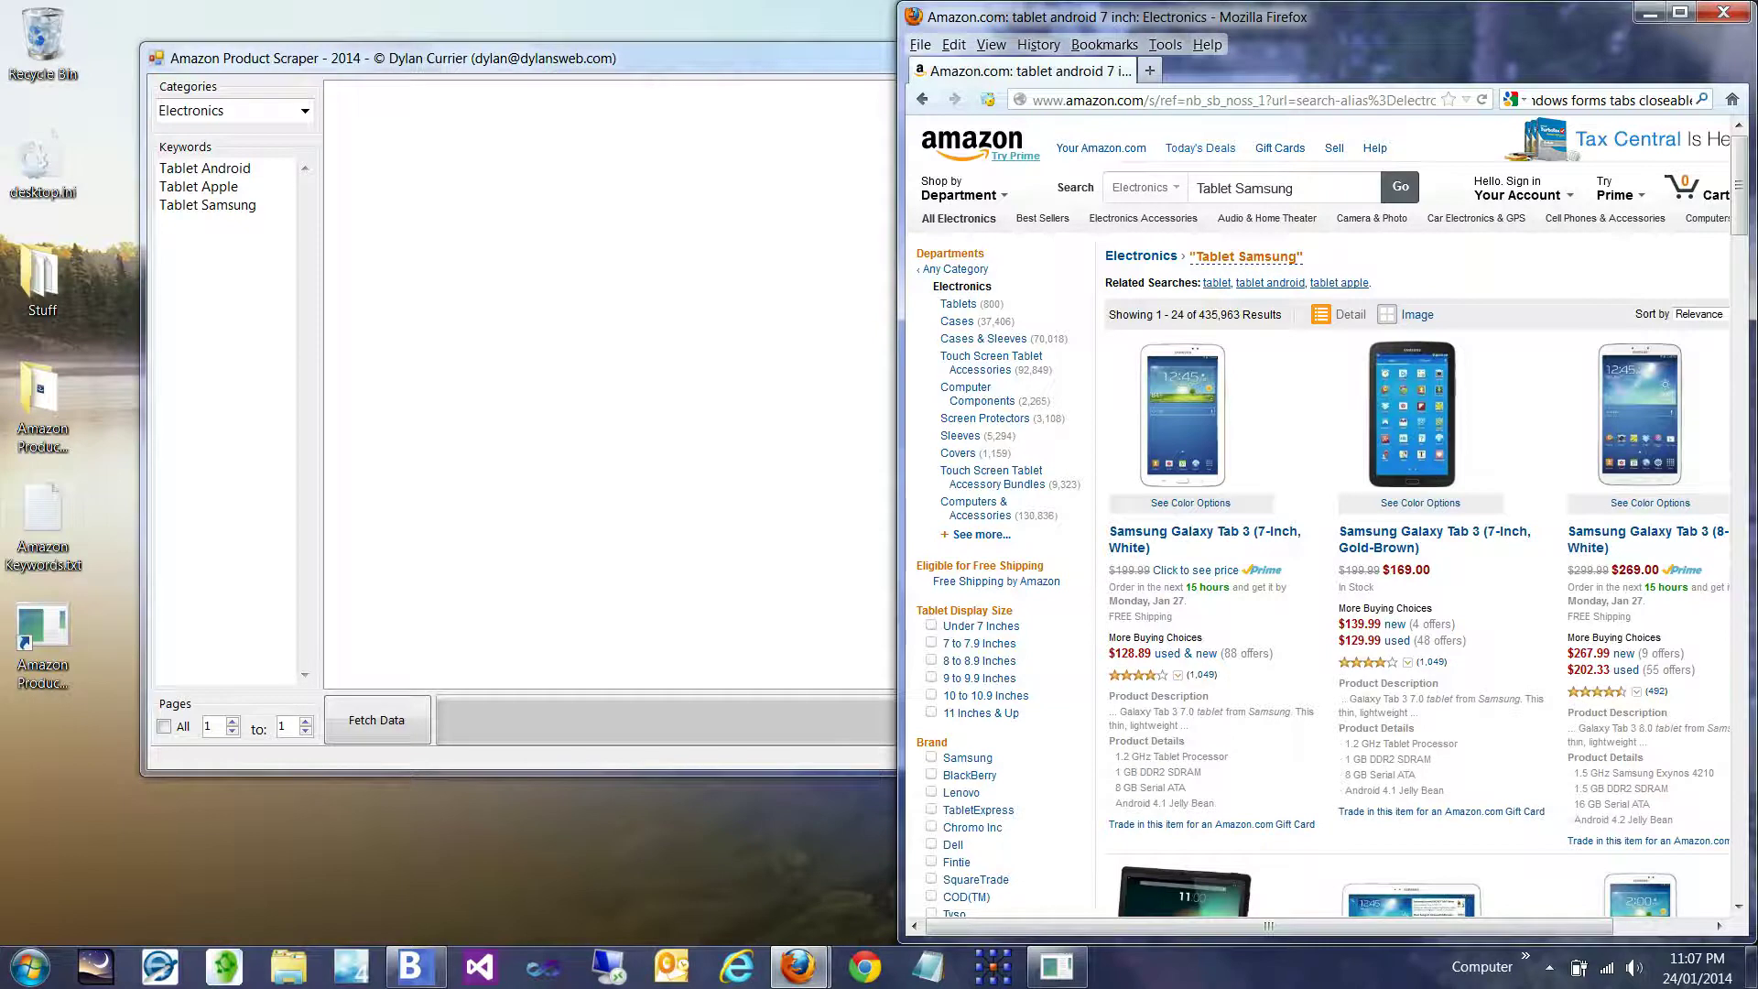
{"action": "key", "text": "alt+Tab"}
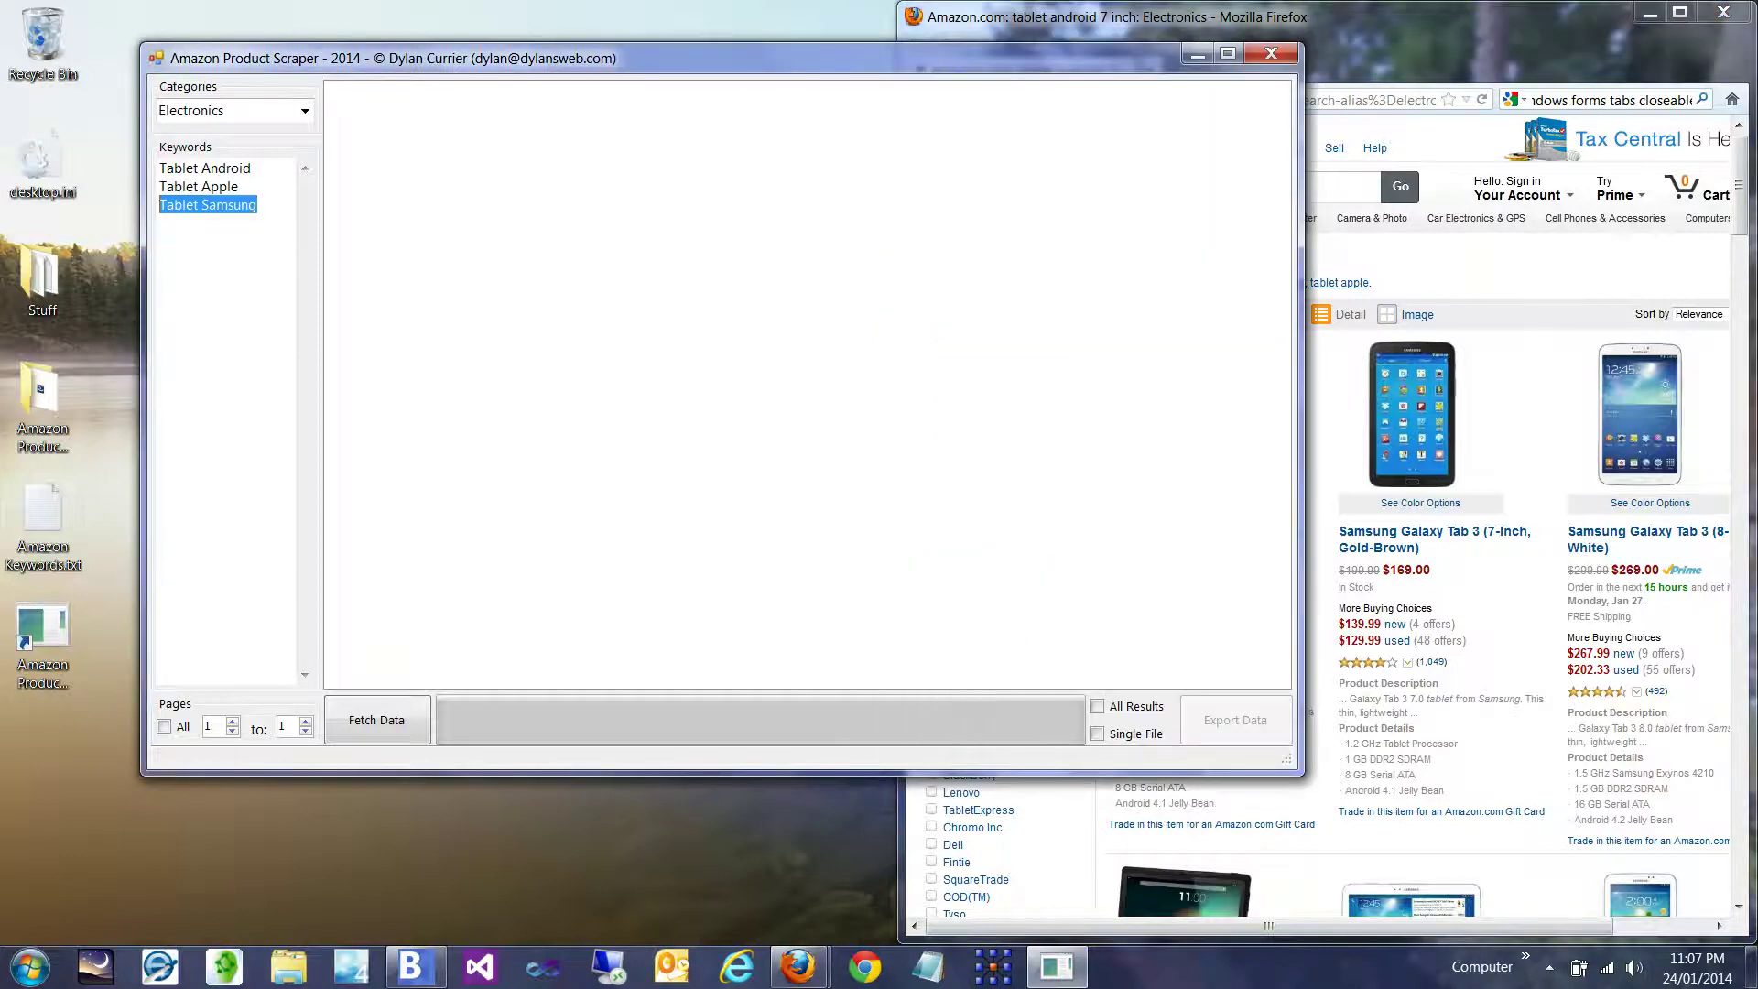
Step: Examine the page navigation below the Tablet Samsung search results on Amazon in Firefox
{"action": "key", "text": "alt+Tab"}
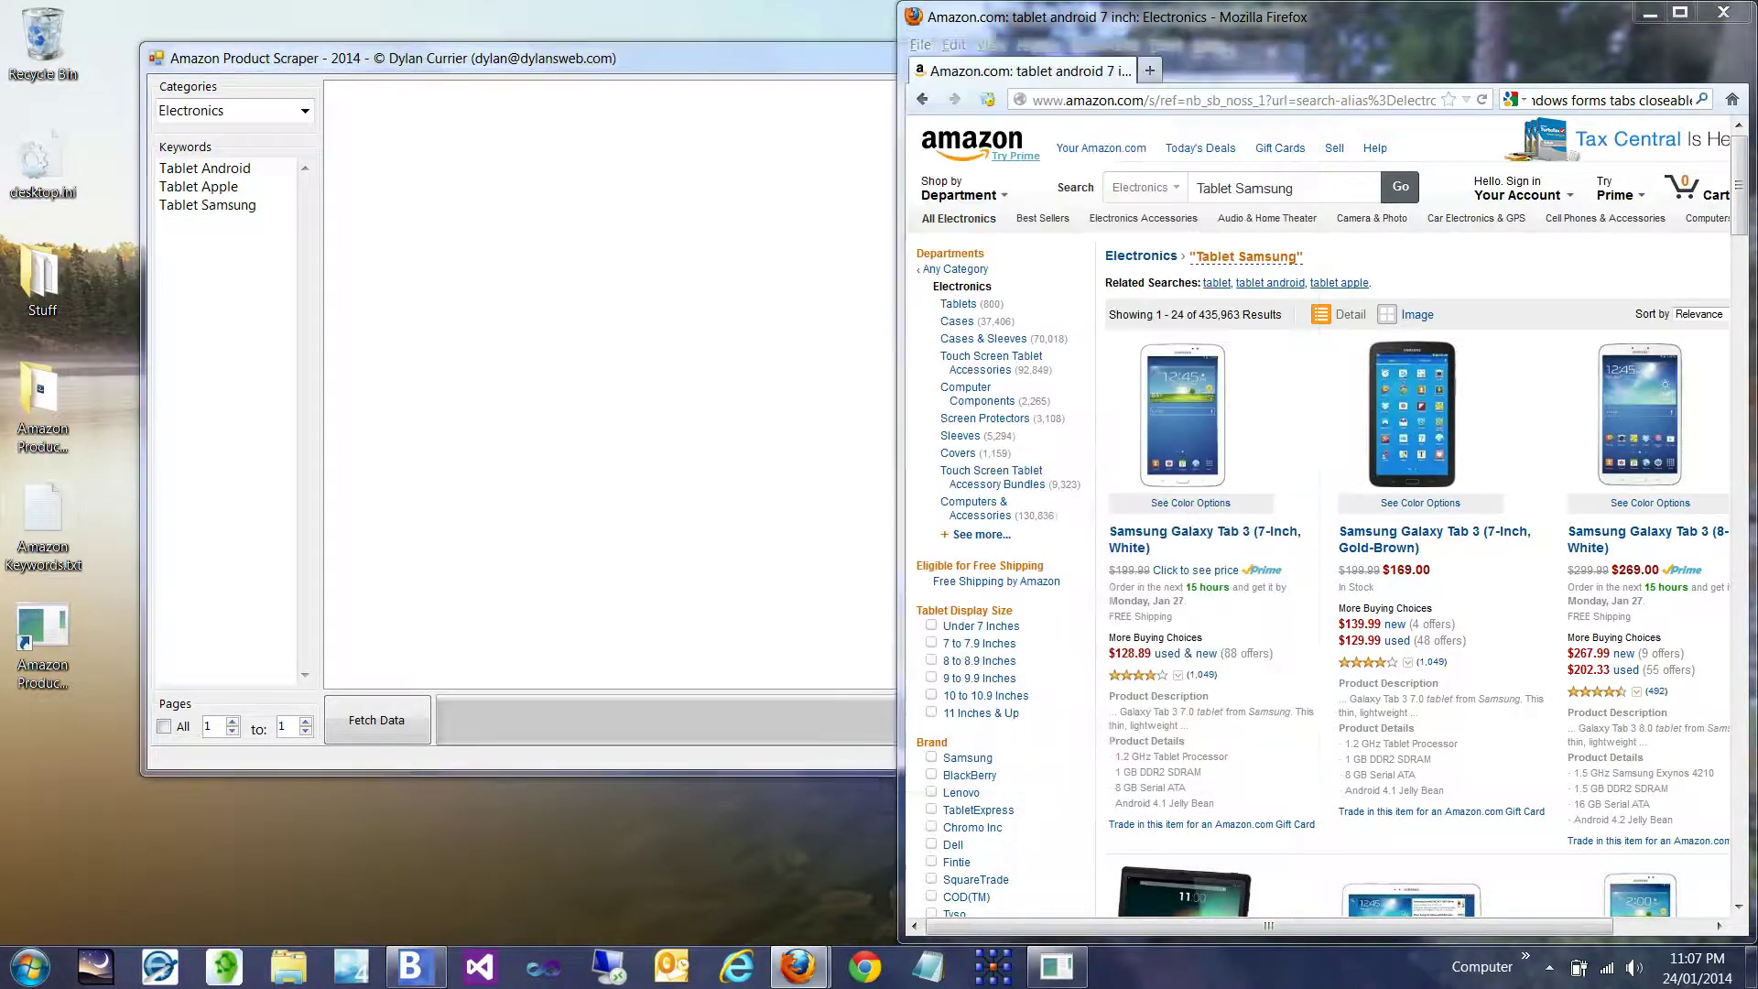
{"action": "left_click_drag", "start_coordinate": [1738, 184], "coordinate": [1737, 645]}
{"action": "scroll", "coordinate": [1327, 522], "scroll_direction": "down", "scroll_amount": 10}
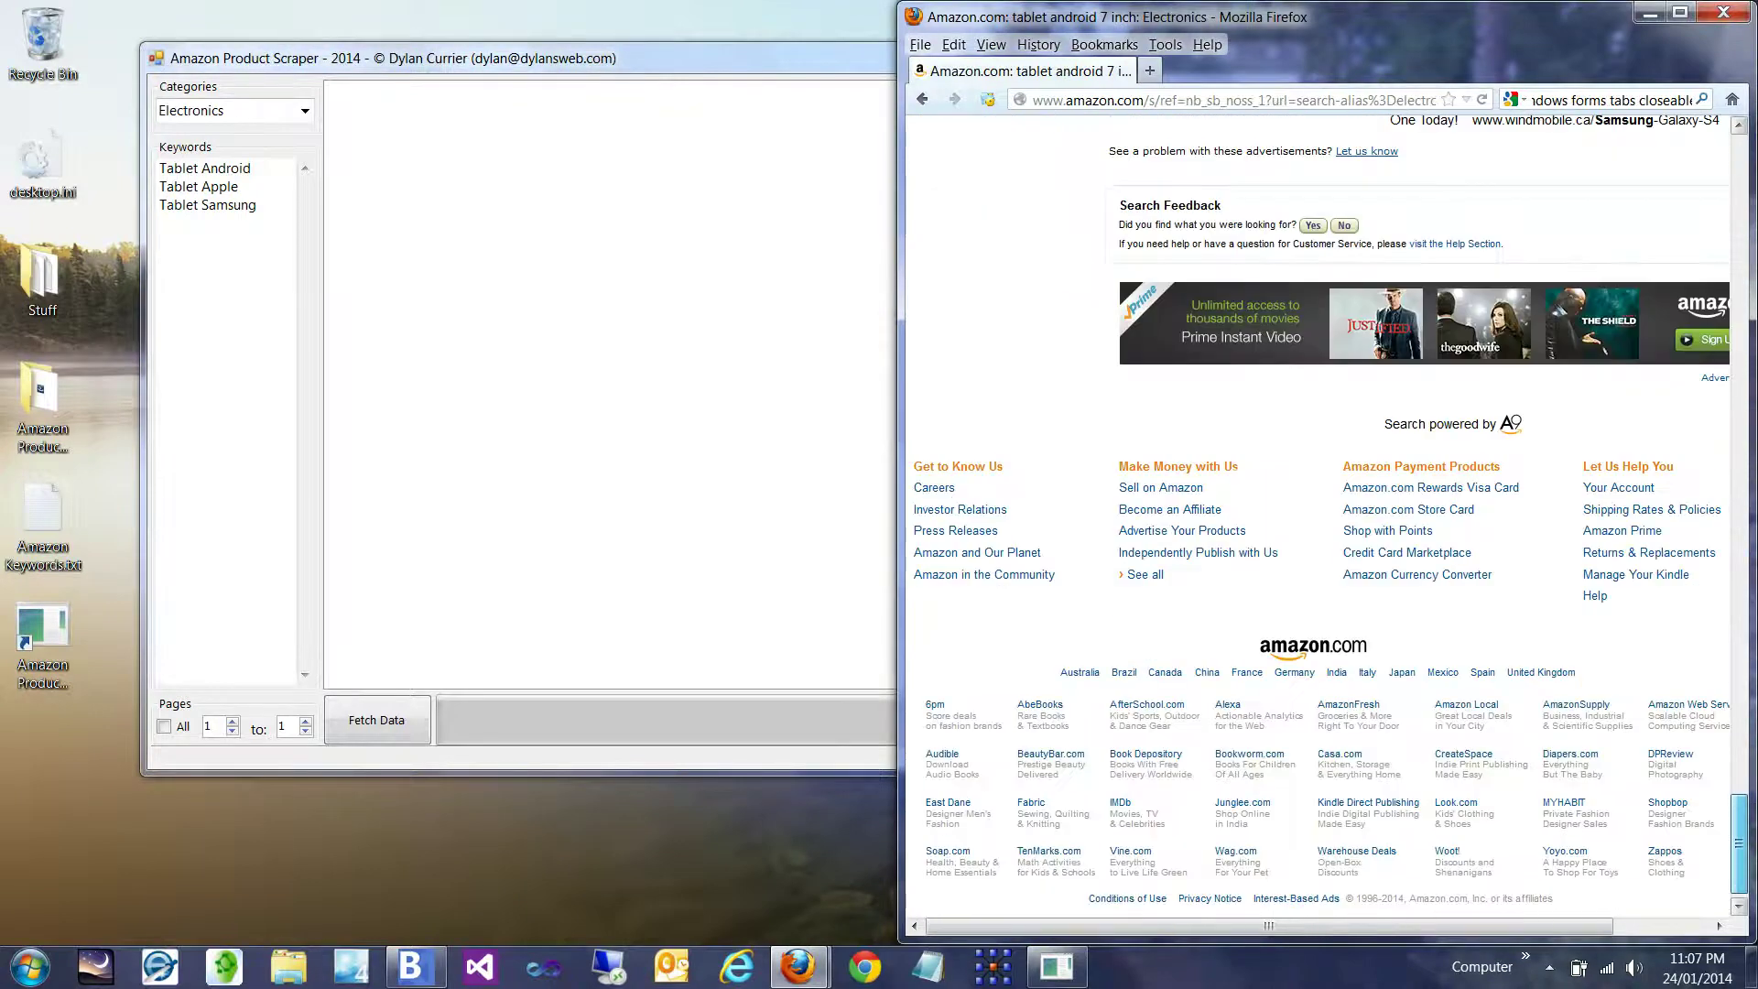
{"action": "scroll", "coordinate": [1327, 522], "scroll_direction": "up", "scroll_amount": 5}
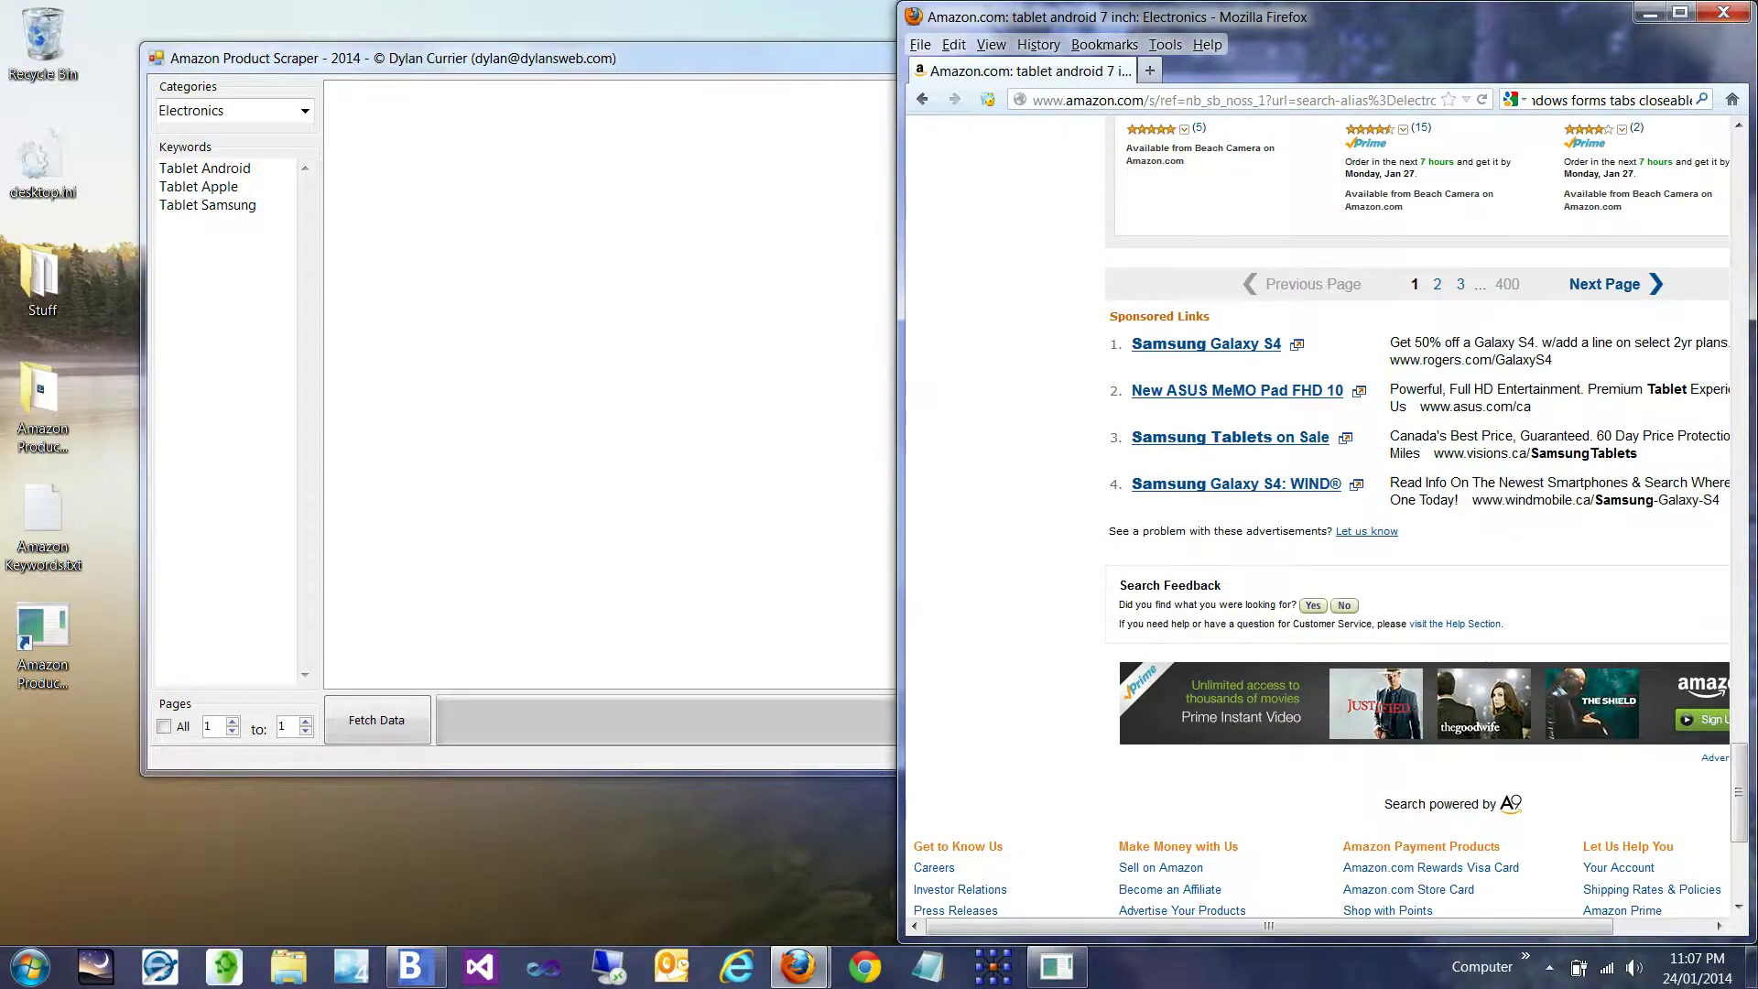
{"action": "scroll", "coordinate": [1328, 522], "scroll_direction": "up", "scroll_amount": 15}
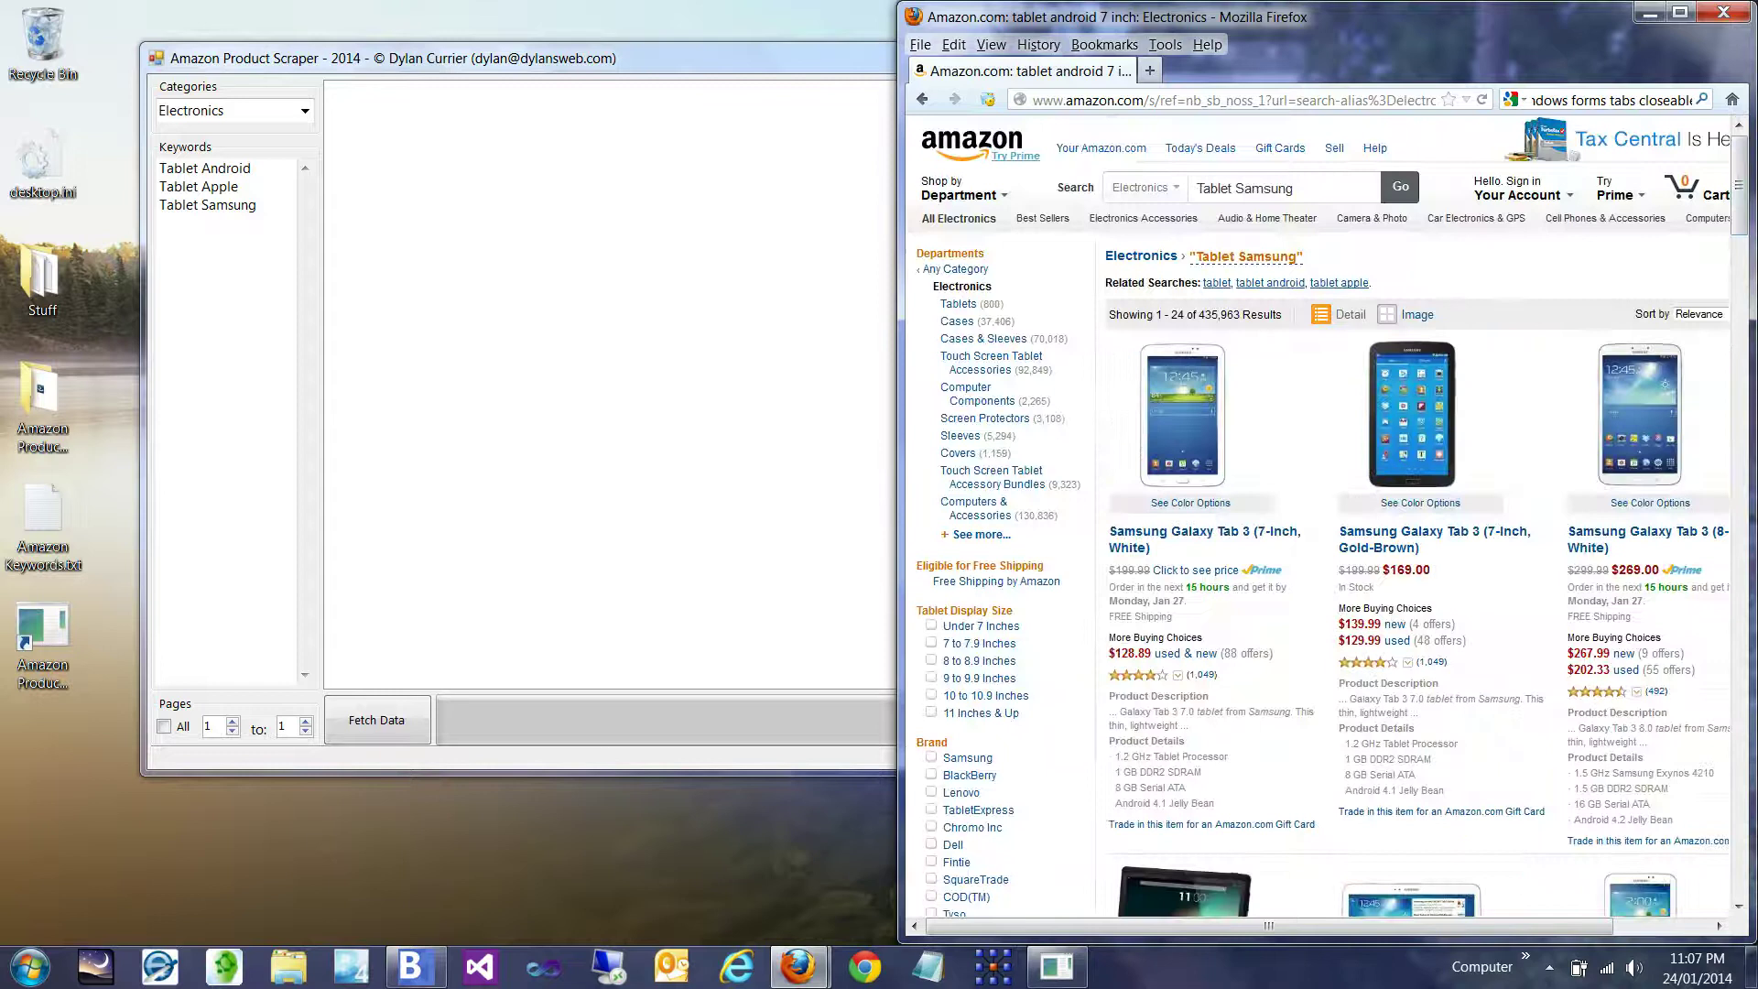
Step: Fetch the product data for the three tablet keywords in Amazon Product Scraper, limited to result page 1
{"action": "left_click", "coordinate": [164, 726]}
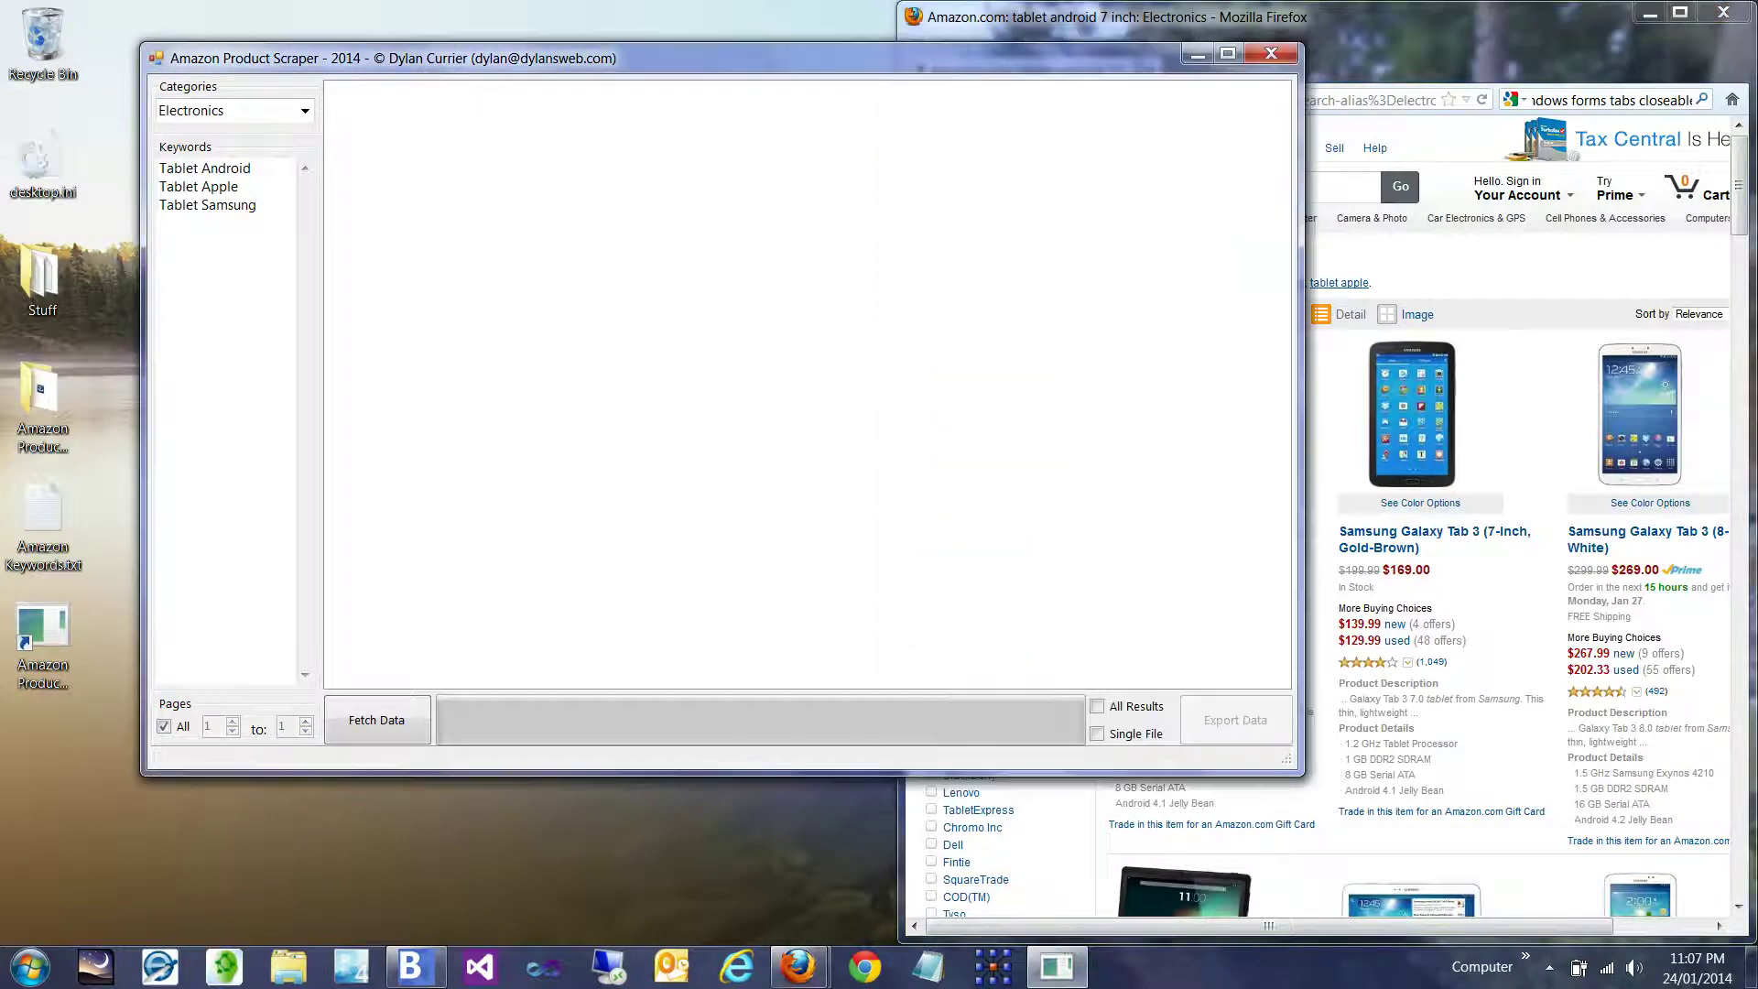
{"action": "left_click", "coordinate": [164, 726]}
{"action": "key", "text": "ctrl+a"}
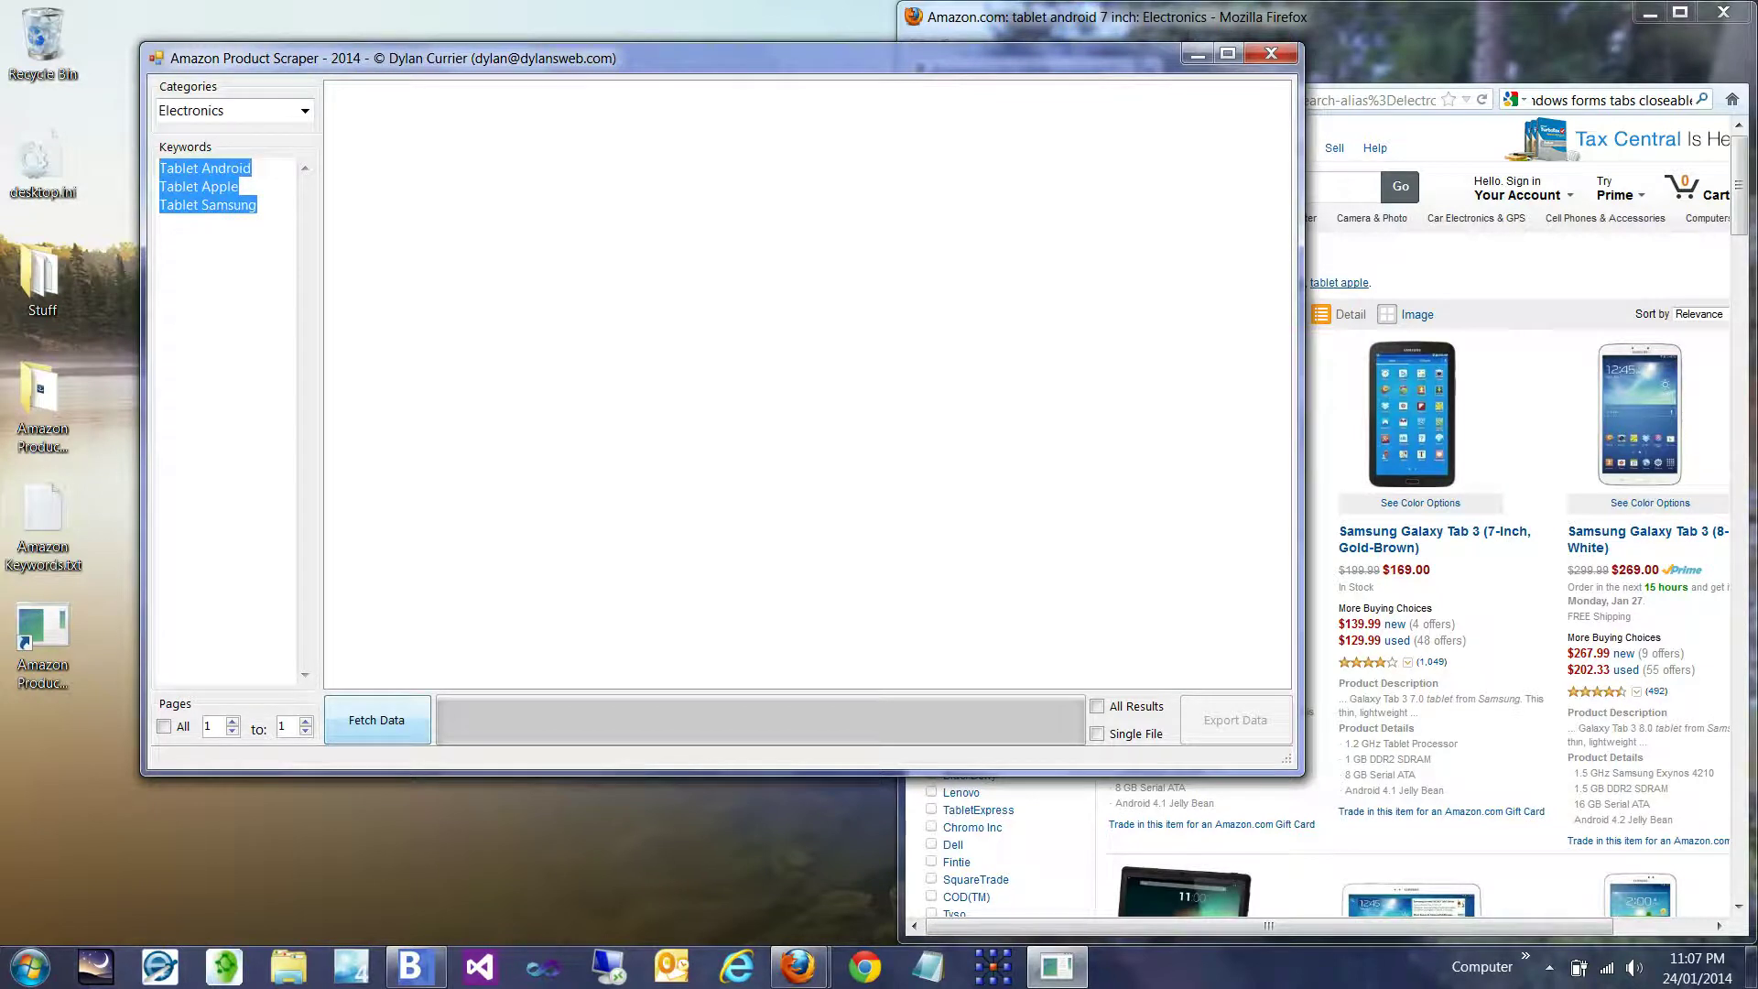
{"action": "left_click", "coordinate": [376, 720]}
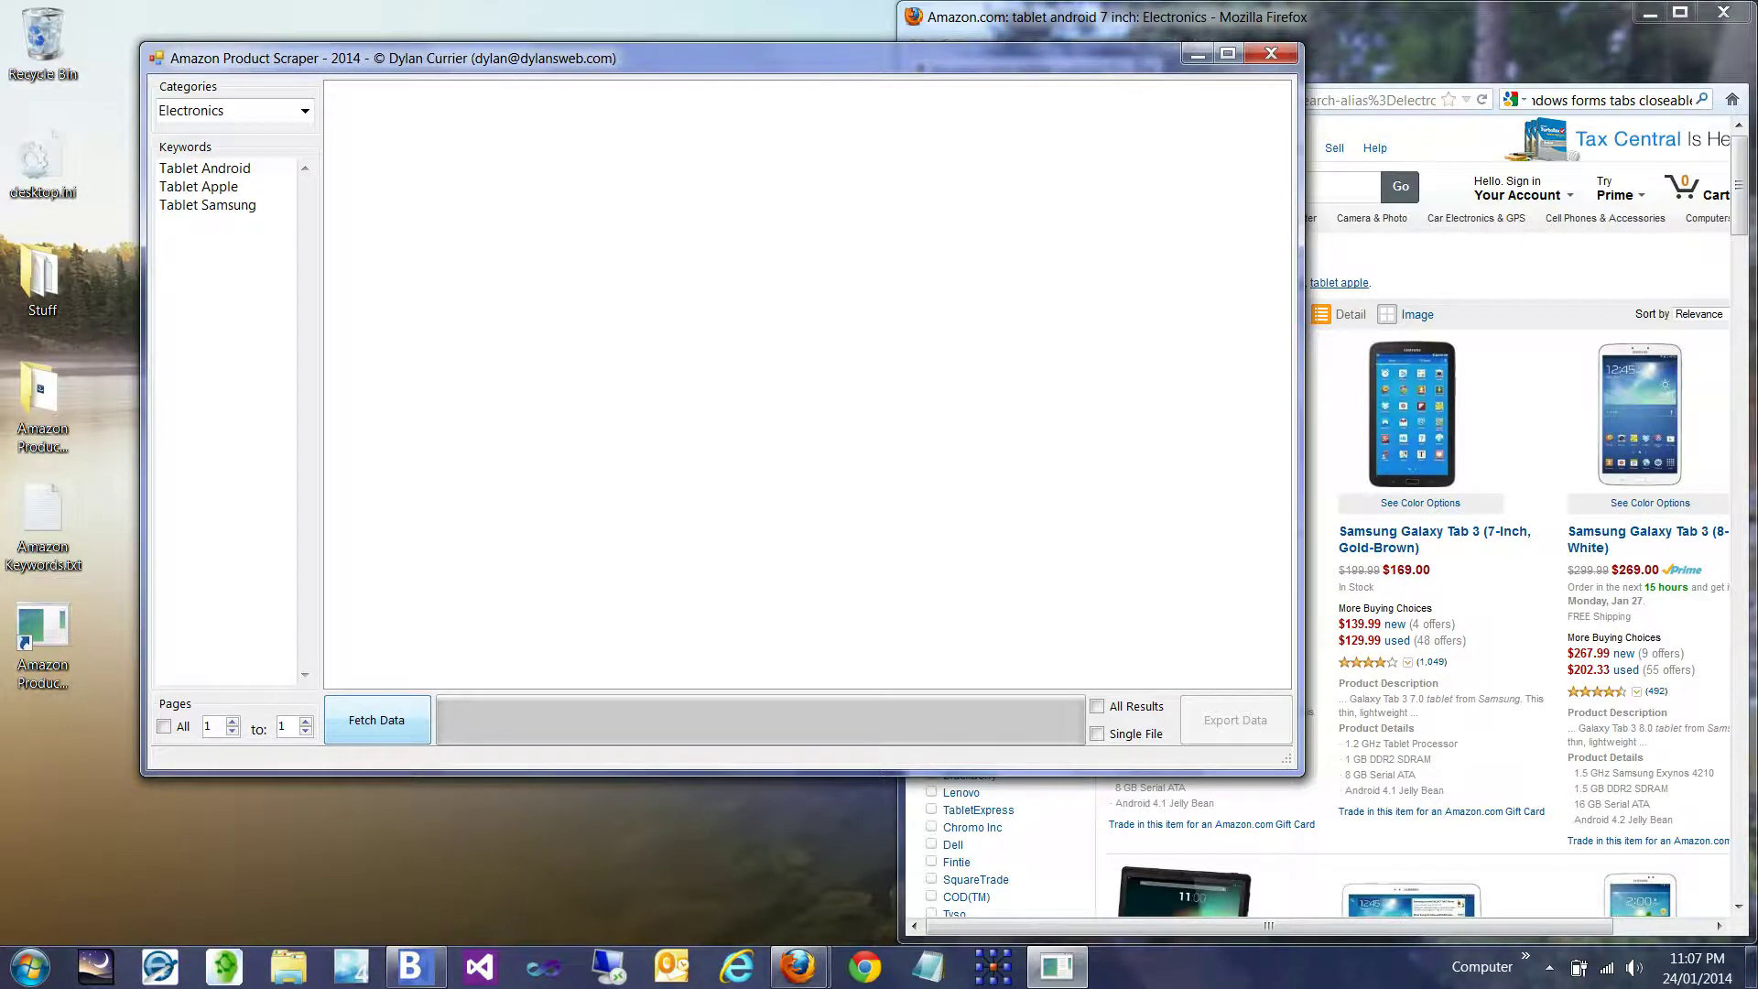
{"action": "left_click", "coordinate": [376, 719]}
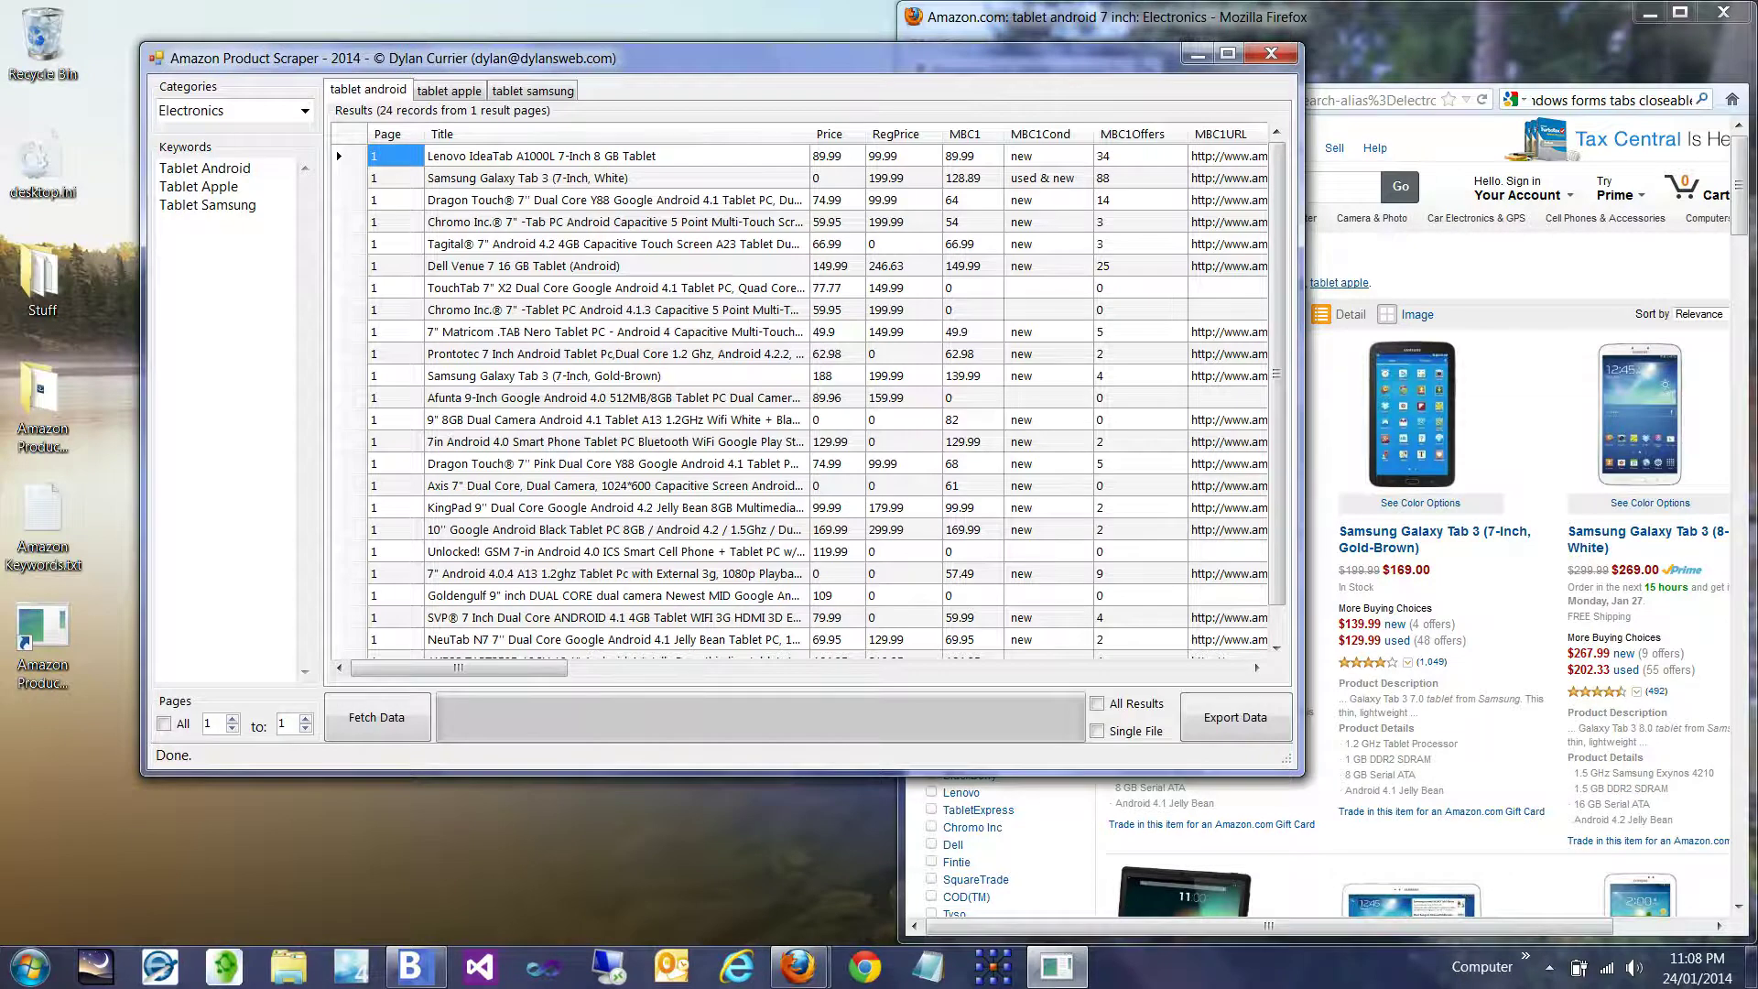
{"action": "key", "text": "alt+Tab"}
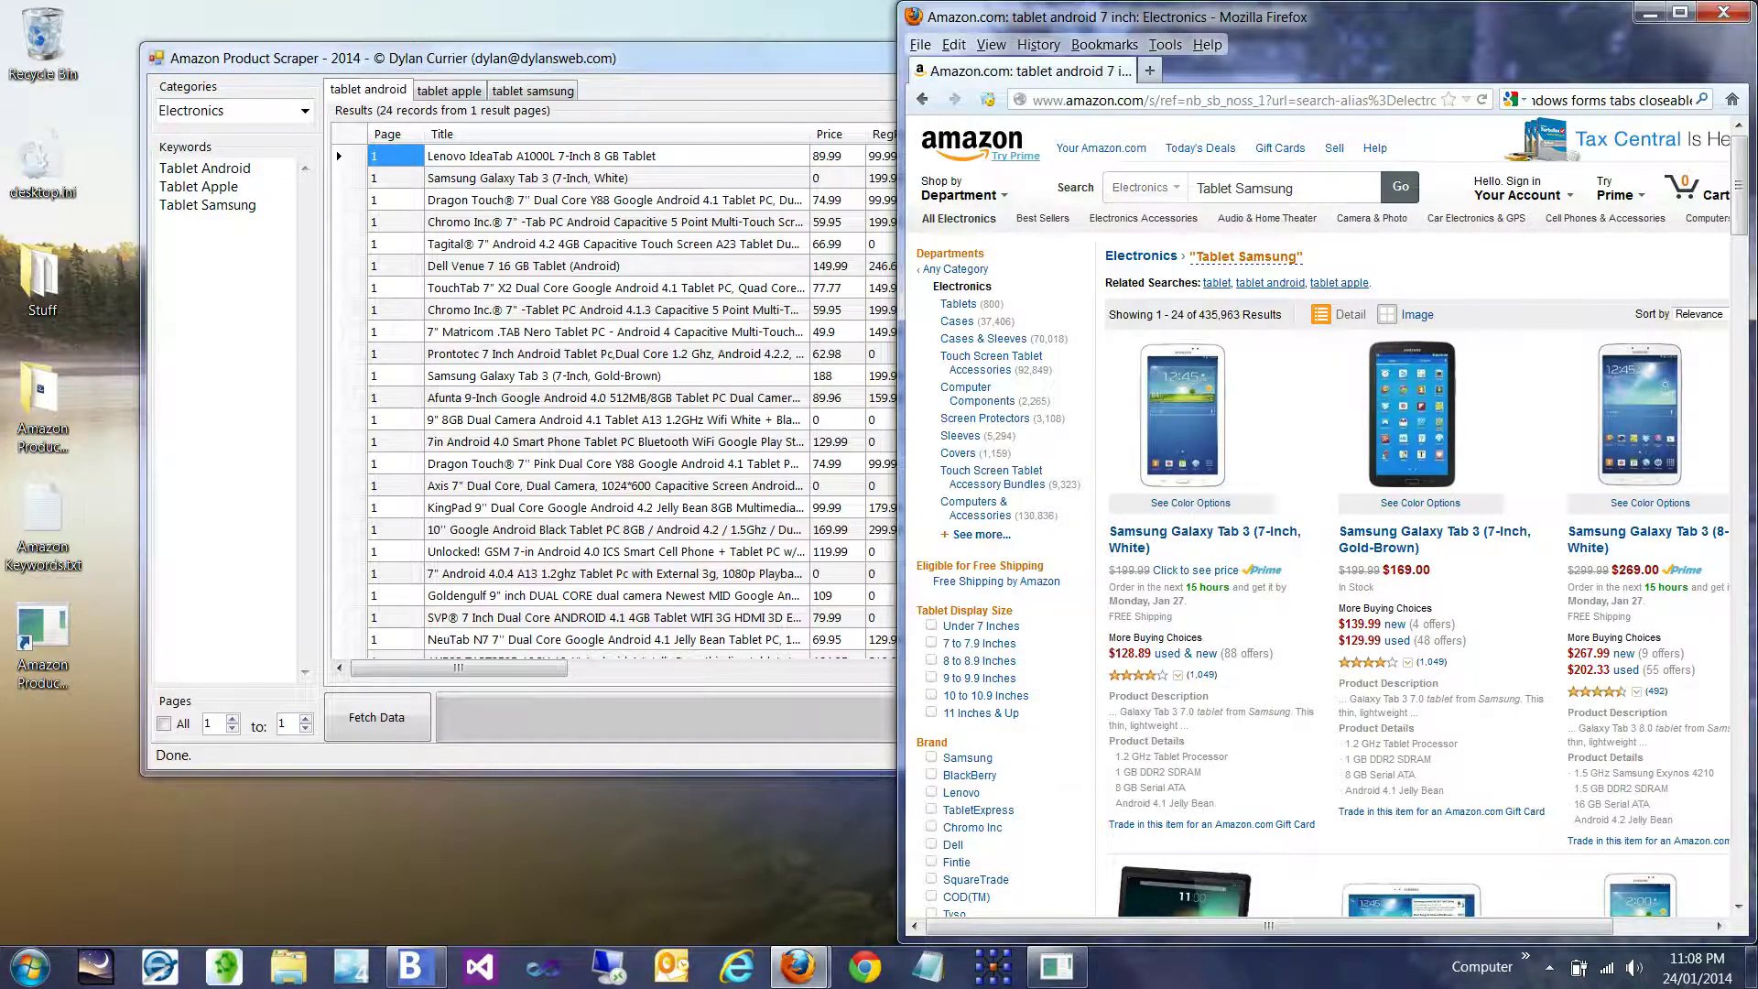
{"action": "key", "text": "alt+Tab"}
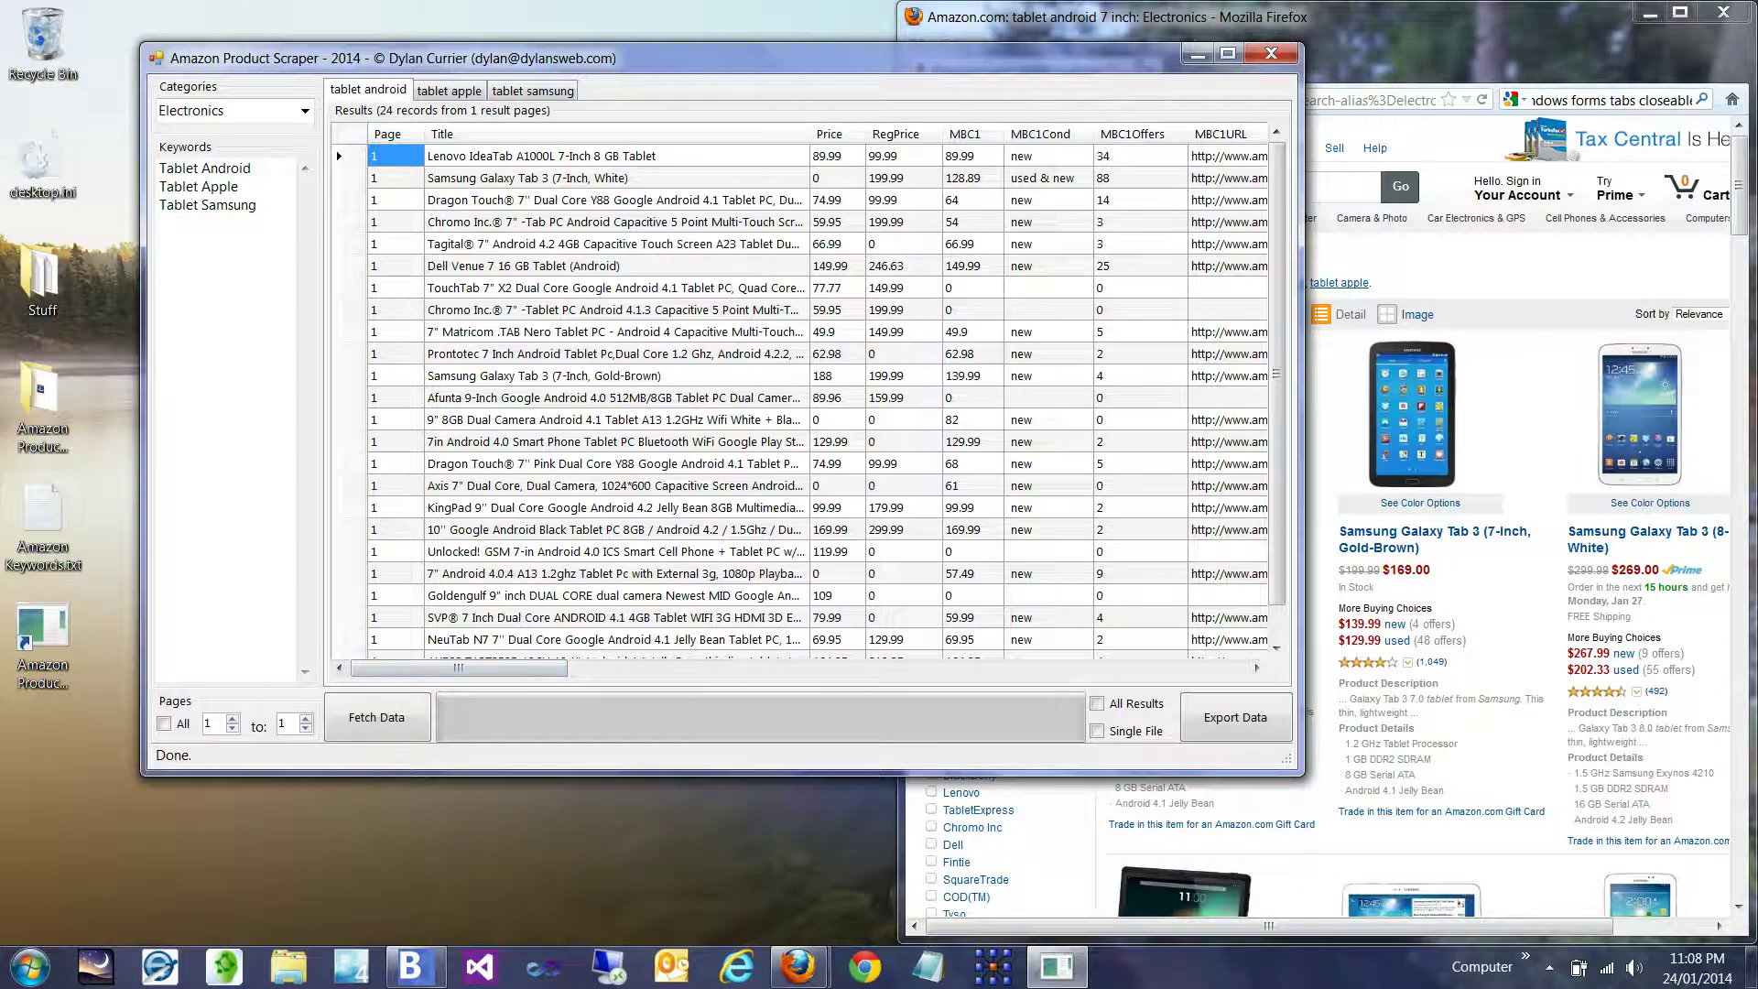
Step: Sort the tablet android results by Page and then by Title in descending order
{"action": "left_click", "coordinate": [396, 134]}
{"action": "left_click", "coordinate": [396, 134]}
{"action": "left_click", "coordinate": [513, 133]}
{"action": "left_click", "coordinate": [513, 134]}
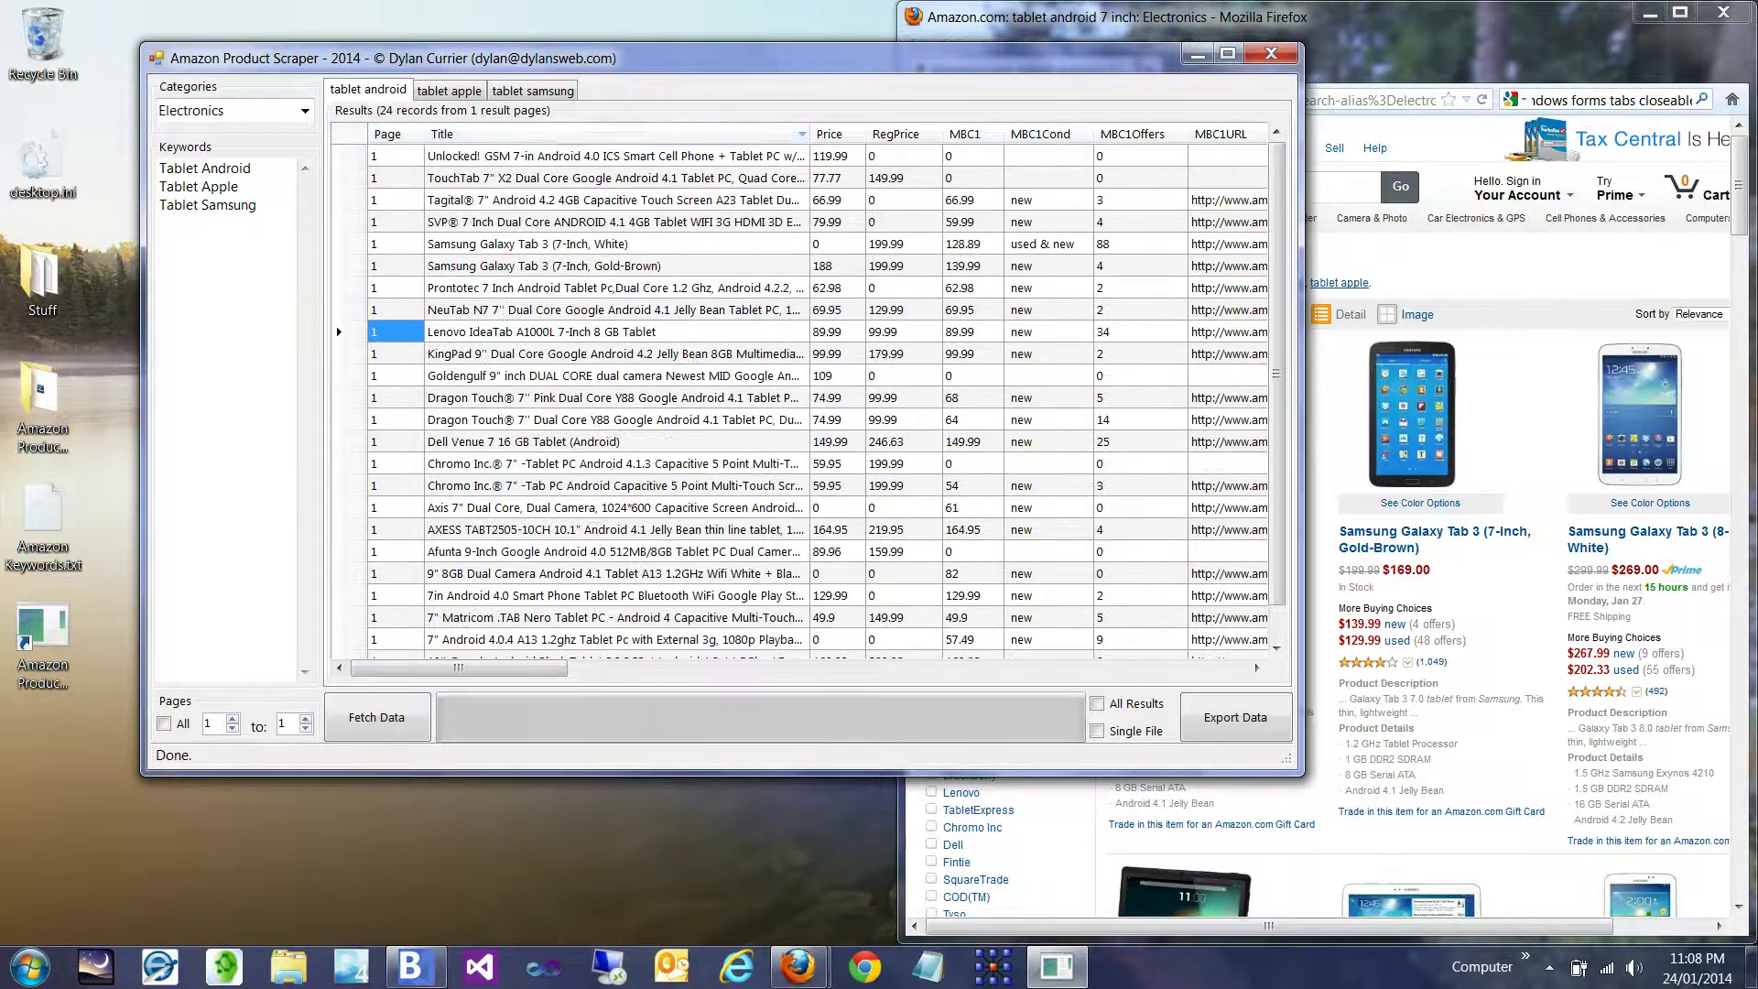
Step: Sort the tablet android results in descending order by the Price, RegPrice and MBC1 columns in turn
{"action": "left_click", "coordinate": [833, 134]}
{"action": "left_click", "coordinate": [833, 134]}
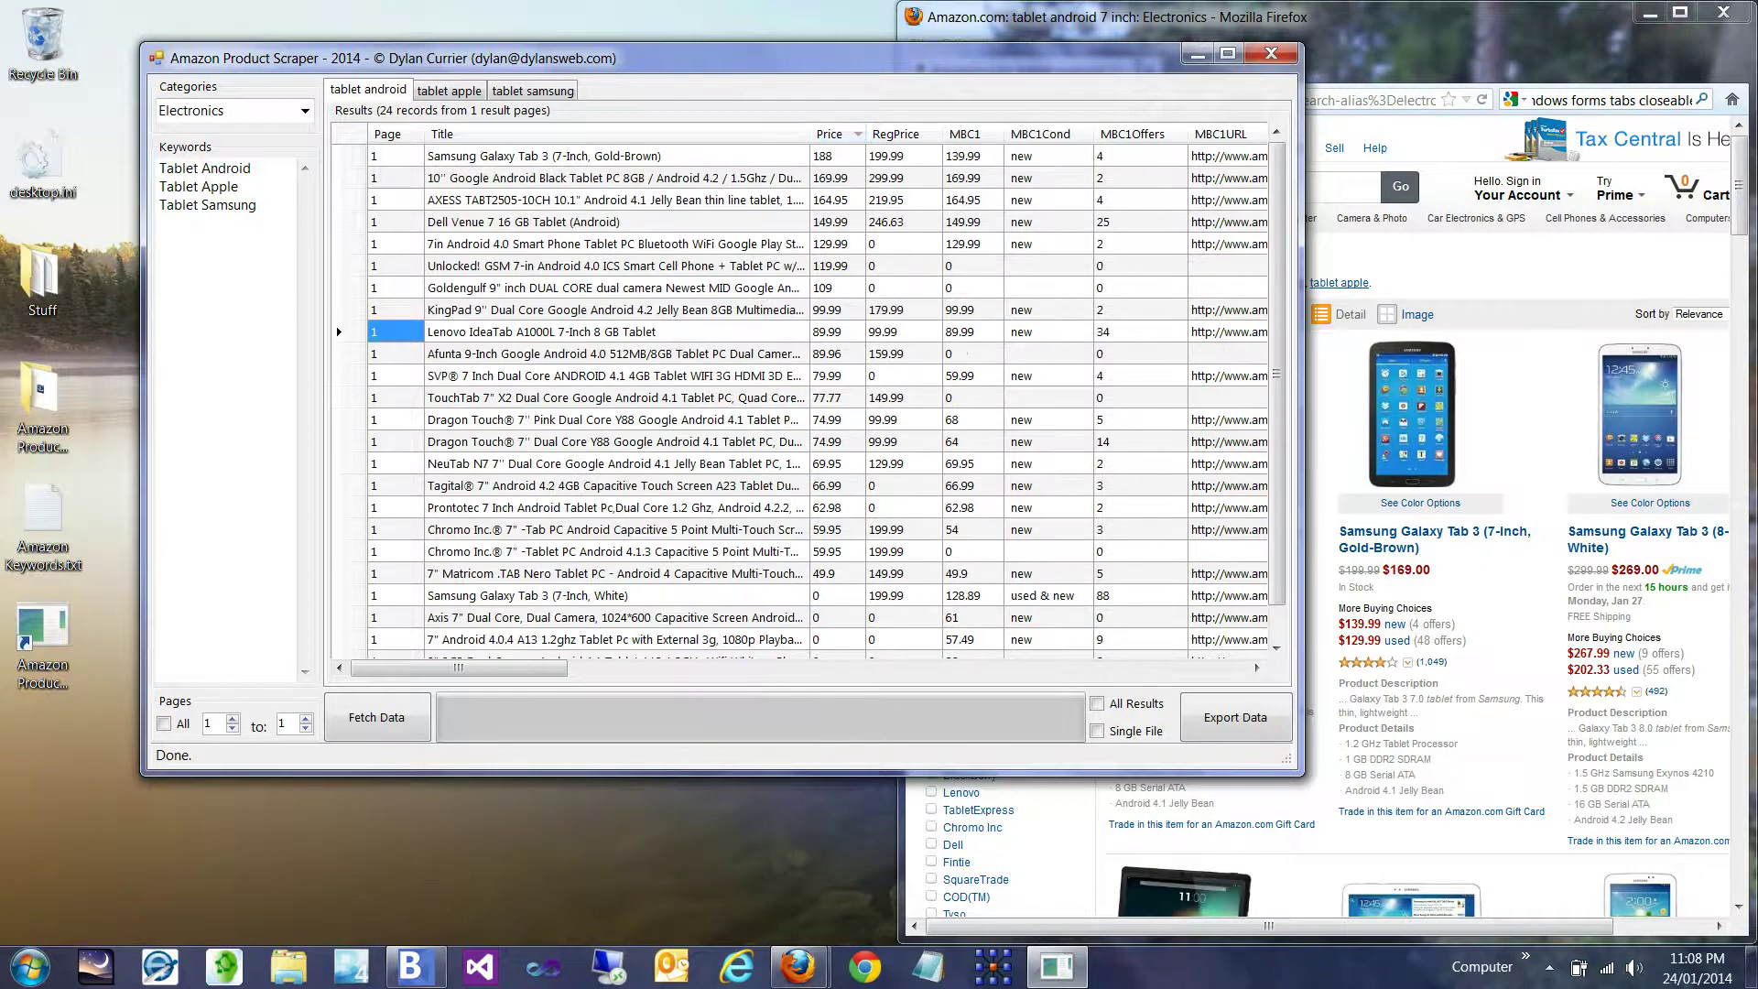
{"action": "left_click", "coordinate": [896, 134]}
{"action": "left_click", "coordinate": [896, 134]}
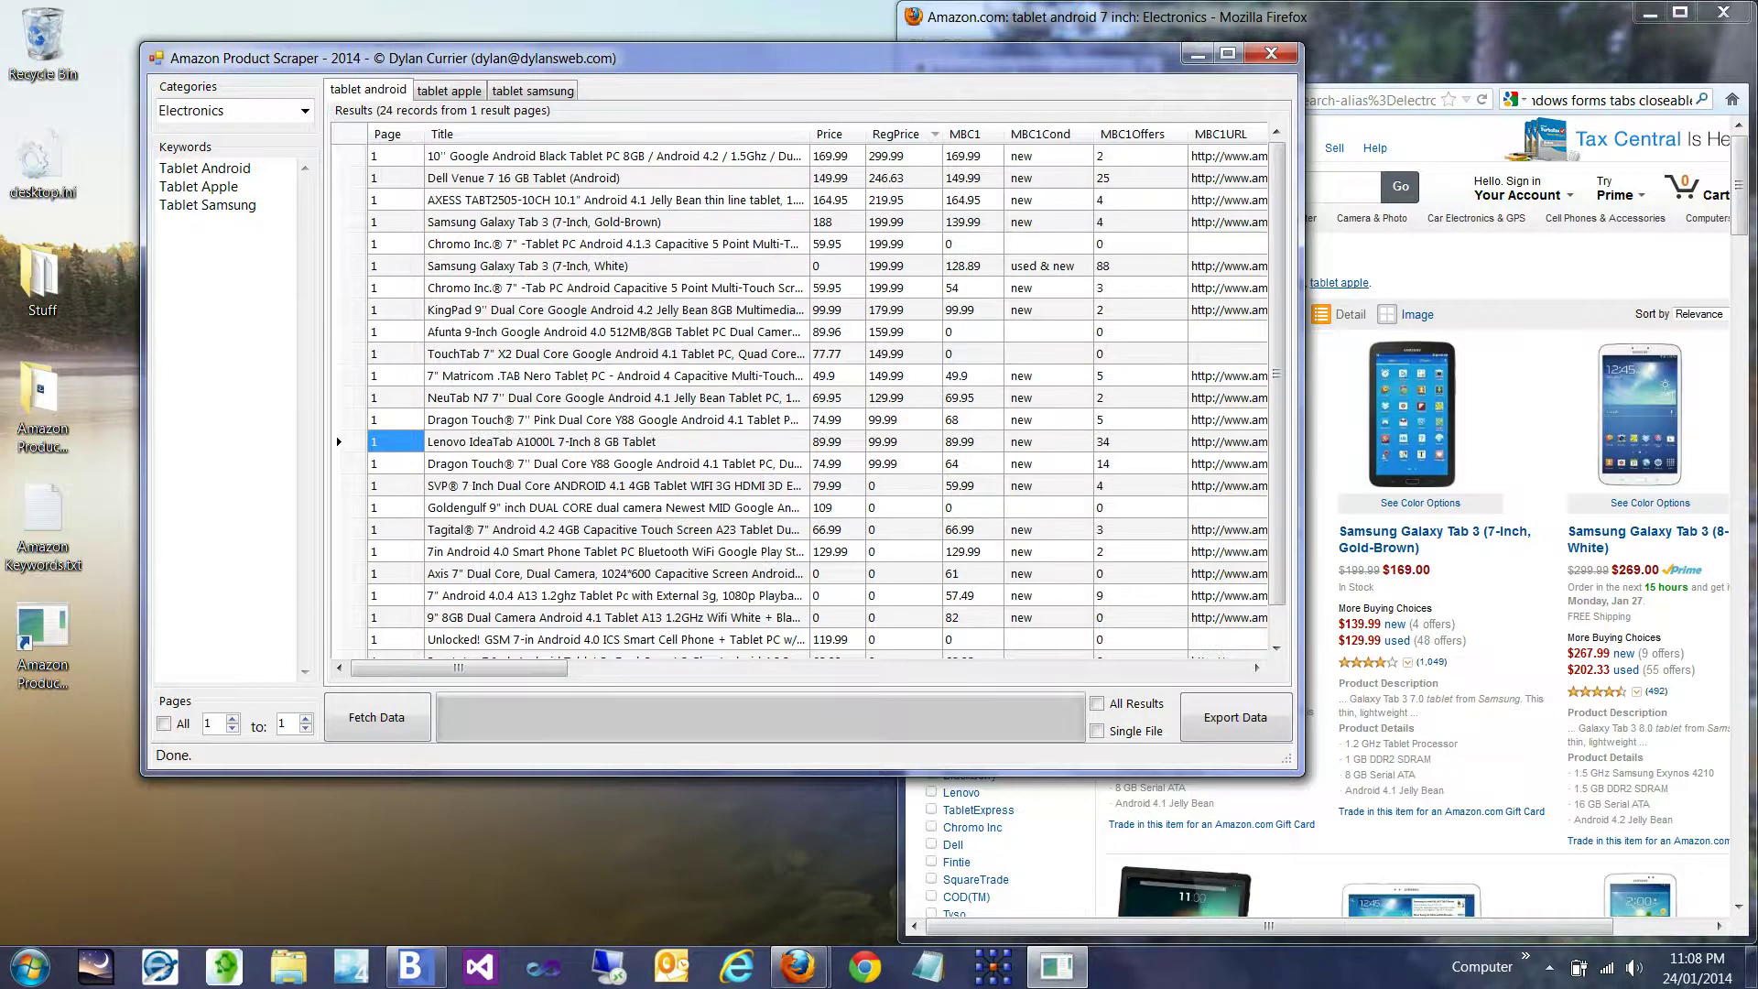
{"action": "left_click", "coordinate": [970, 133]}
{"action": "left_click", "coordinate": [971, 134]}
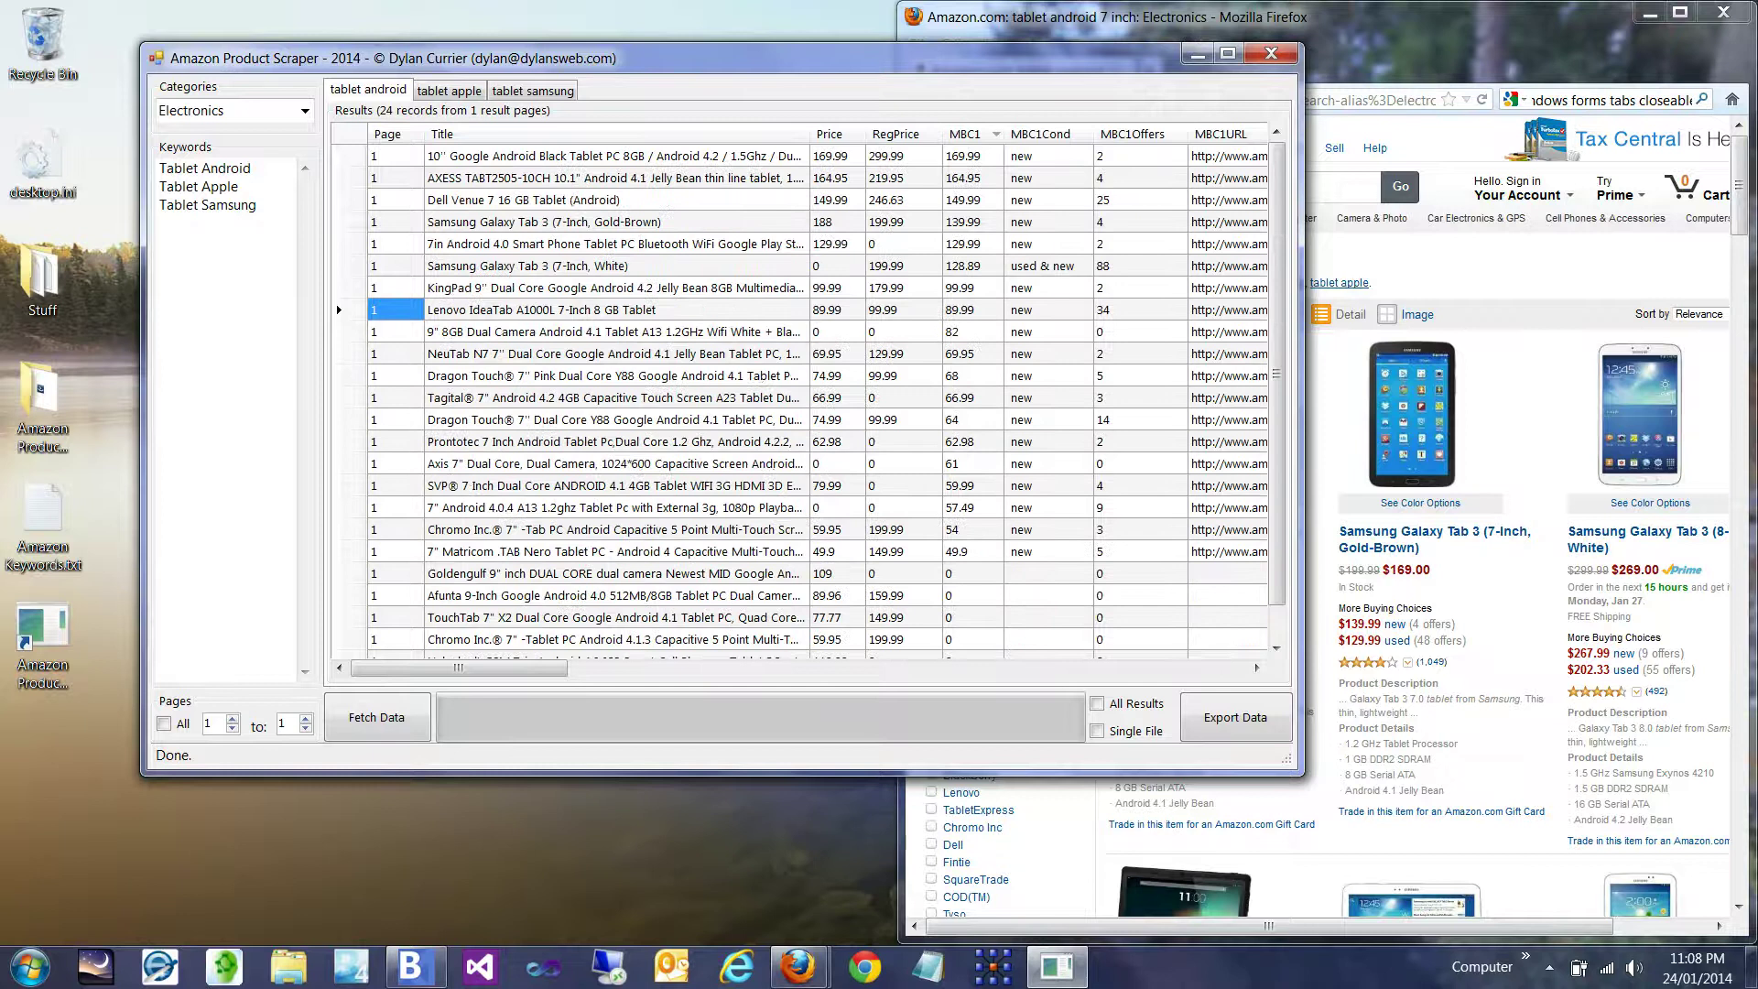
Step: Sort the tablet android results by Stars in descending order
{"action": "left_click_drag", "start_coordinate": [458, 667], "coordinate": [843, 667]}
{"action": "left_click", "coordinate": [654, 134]}
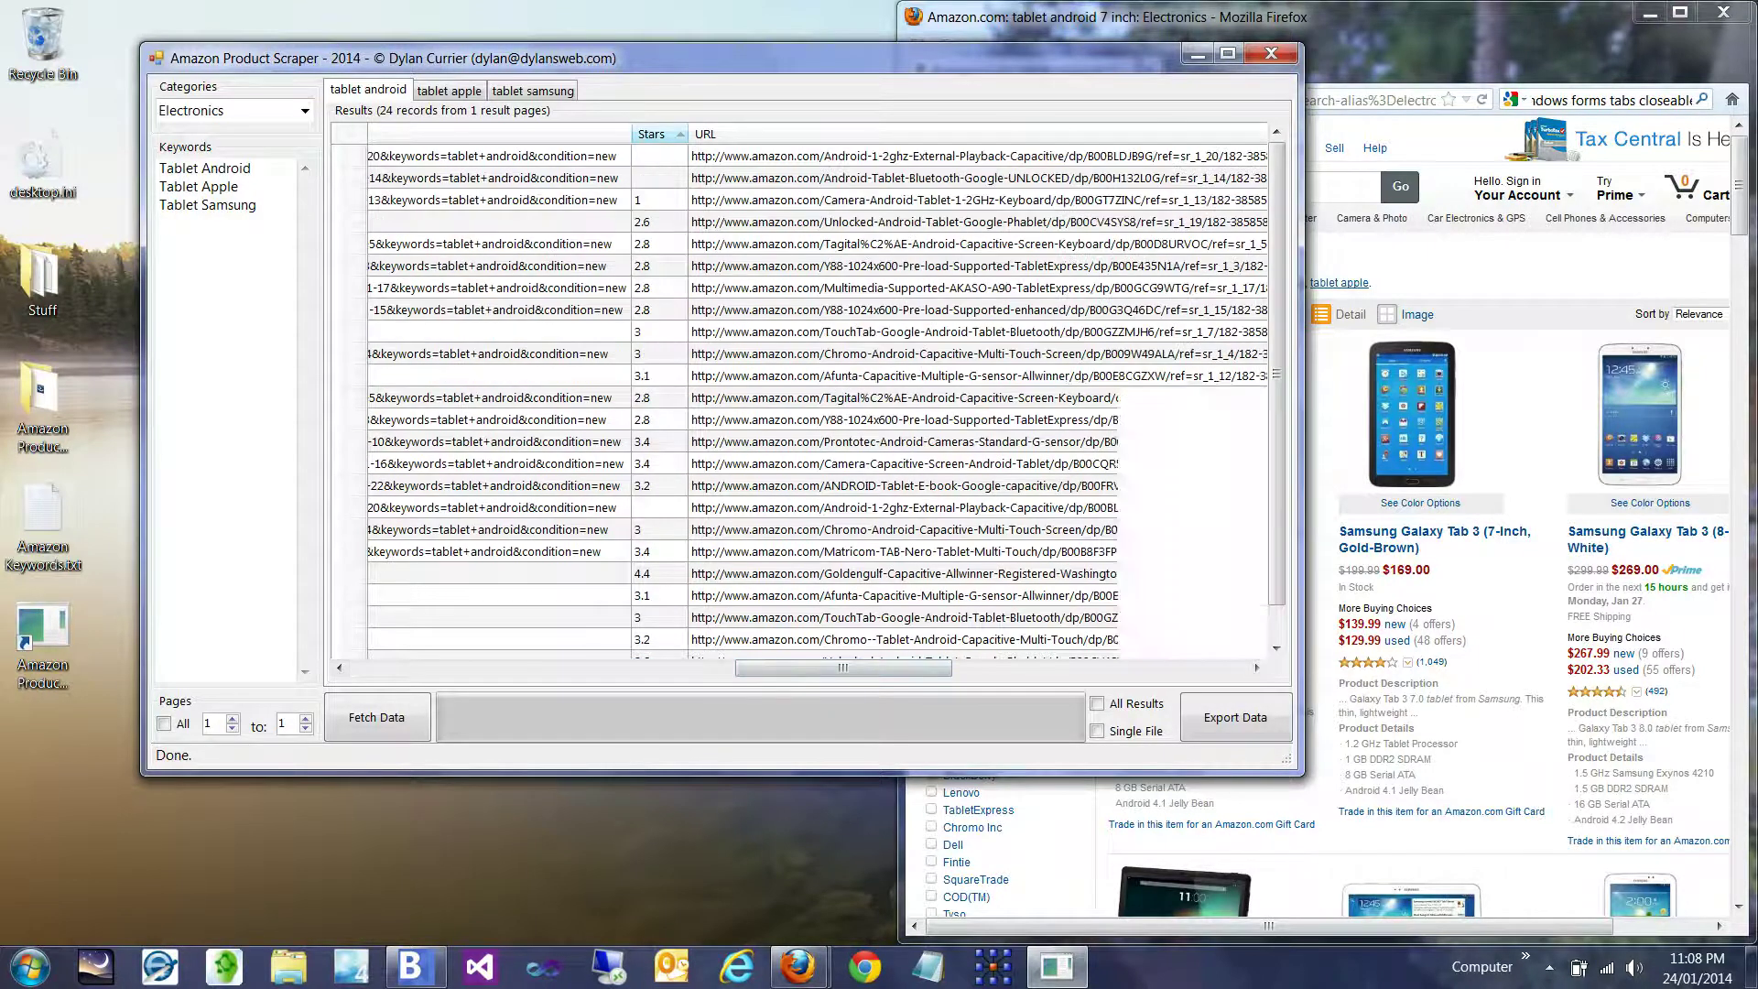
{"action": "left_click", "coordinate": [654, 133]}
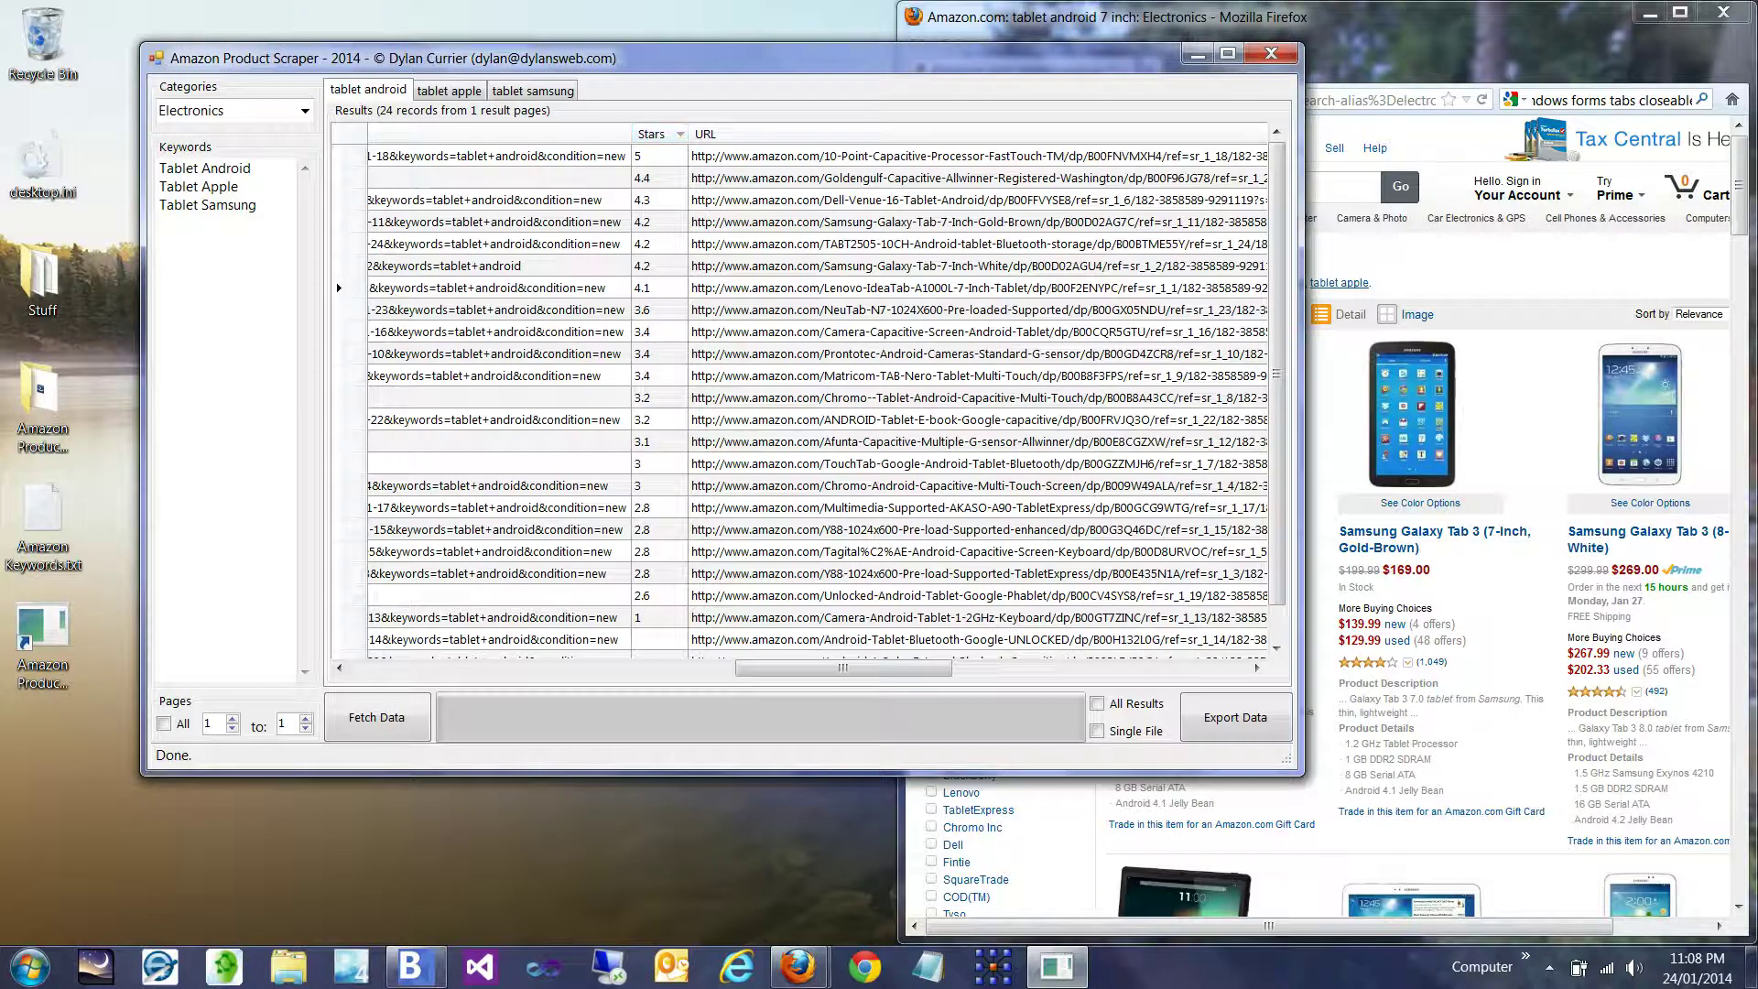
Step: View the Amazon product page of the 5-star tablet android result, and return to the start of the results table
{"action": "double_click", "coordinate": [978, 156]}
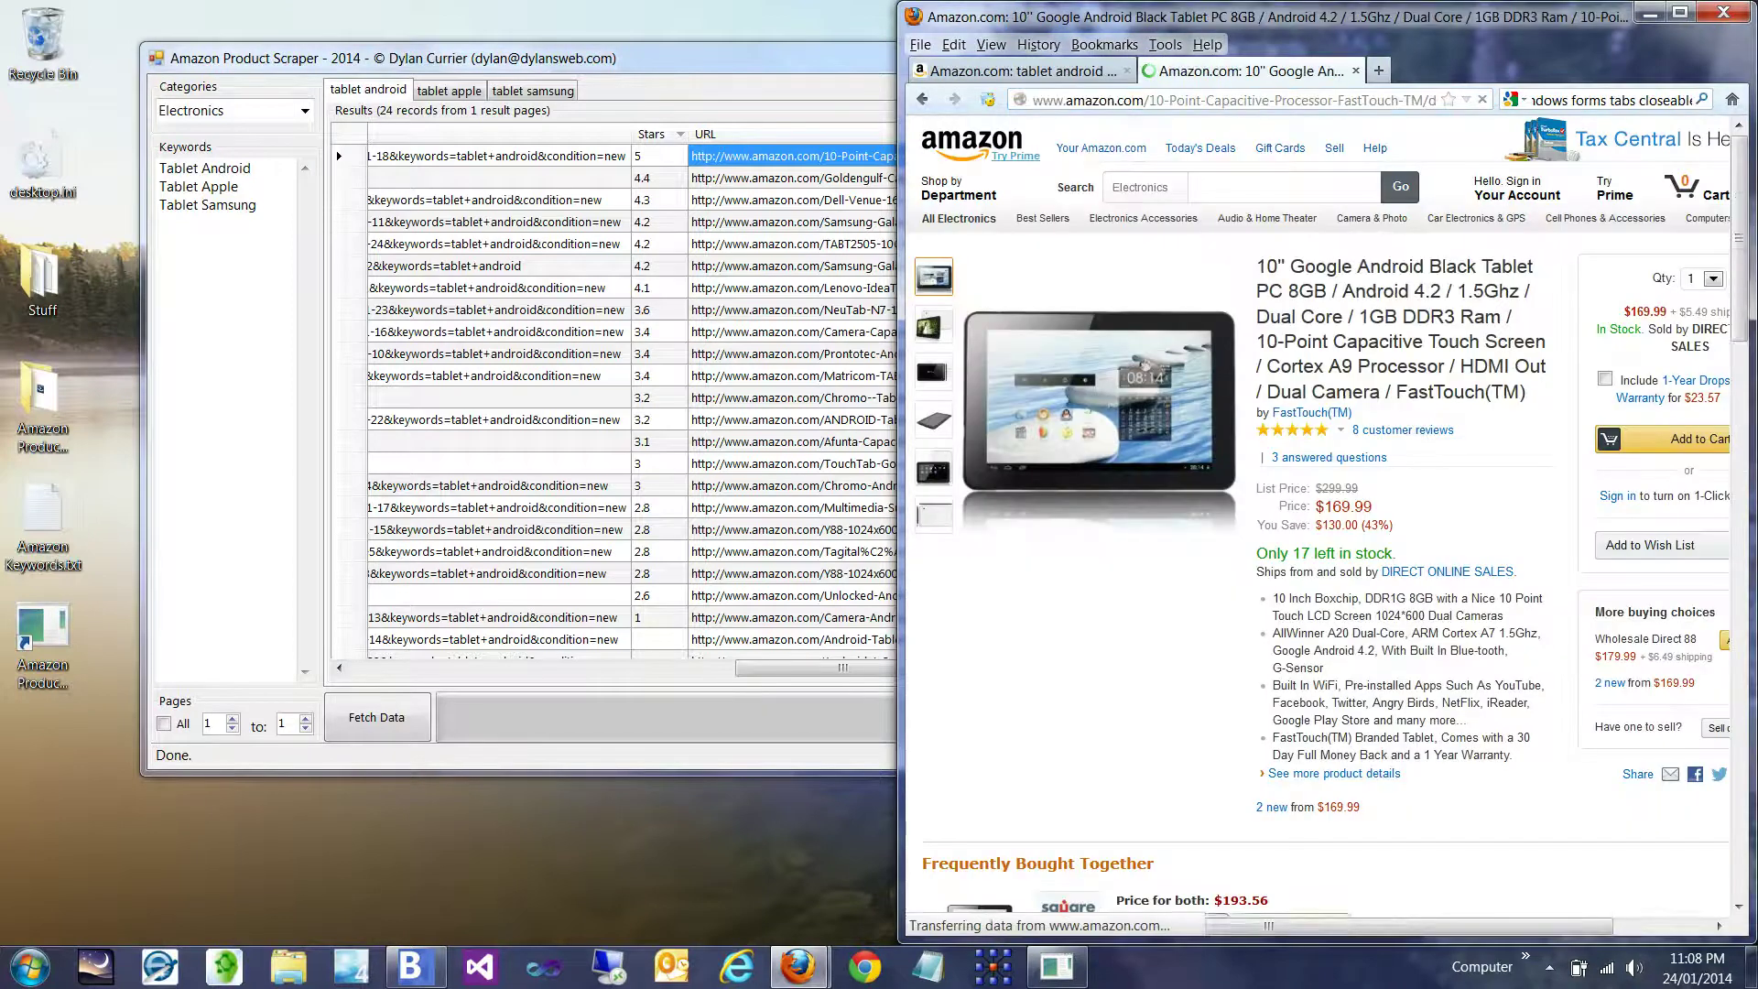
{"action": "left_click", "coordinate": [337, 150]}
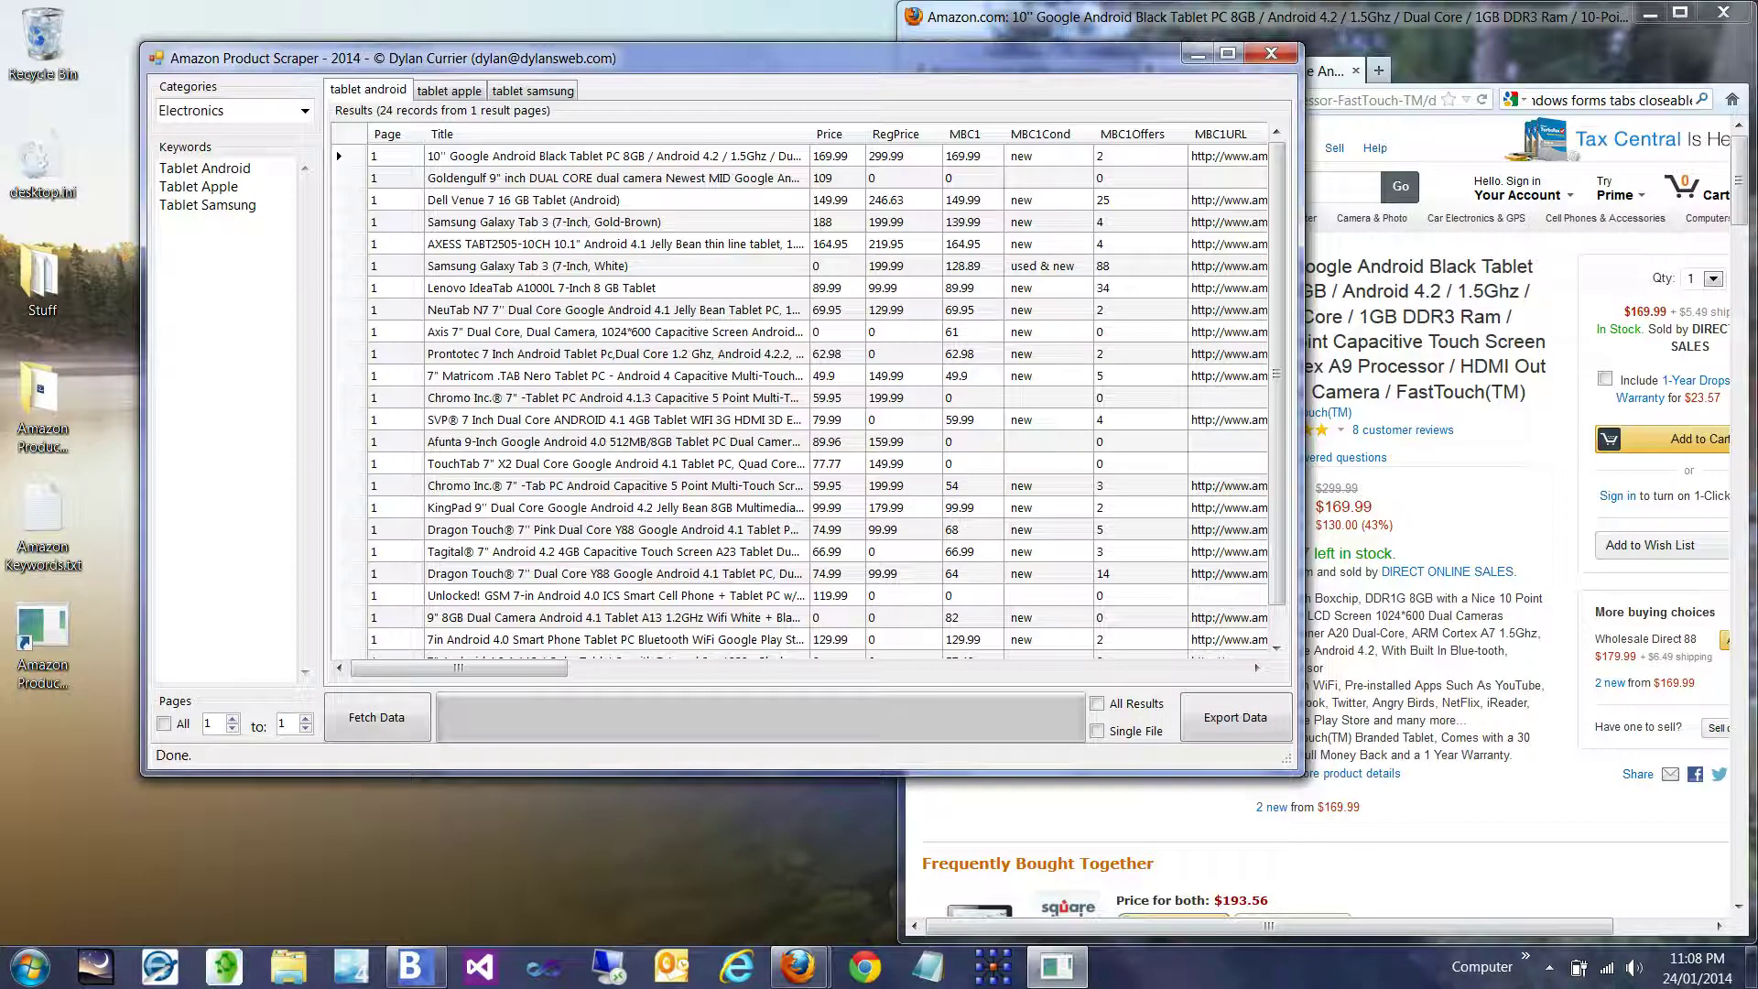
Step: Export only the tablet apple results to the Desktop as the CSV file test1, and close the file opened in Excel
{"action": "left_click", "coordinate": [449, 90]}
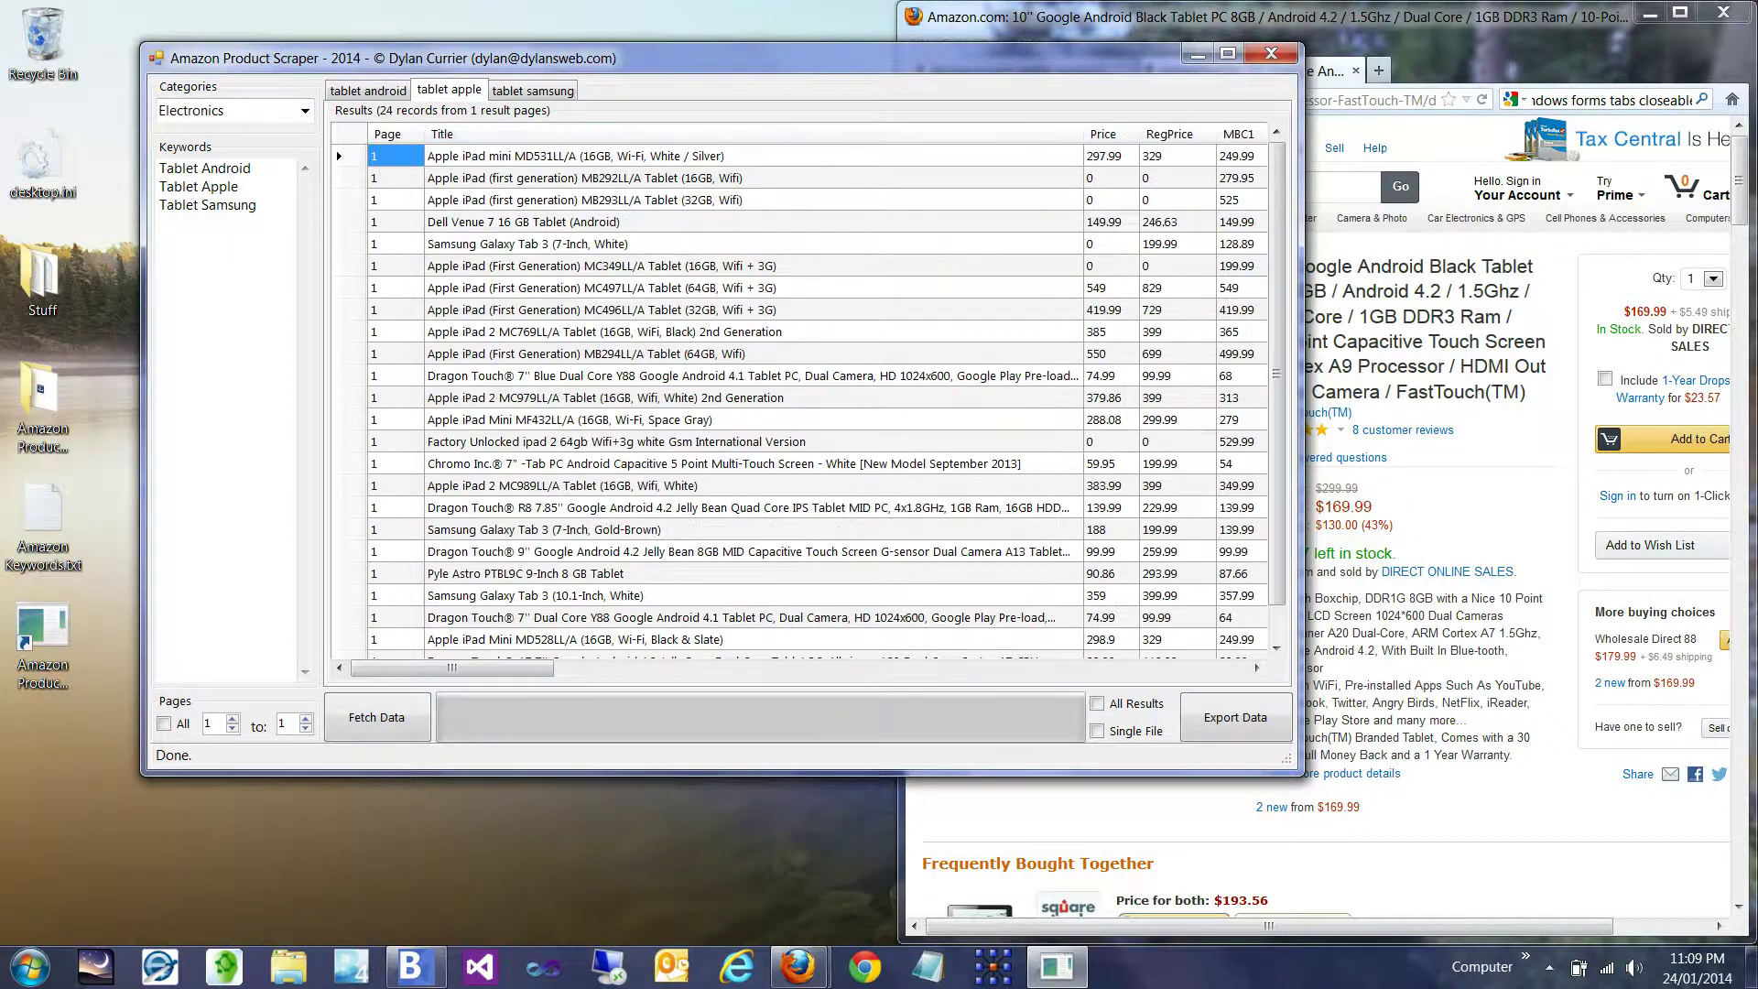
{"action": "left_click", "coordinate": [1234, 716]}
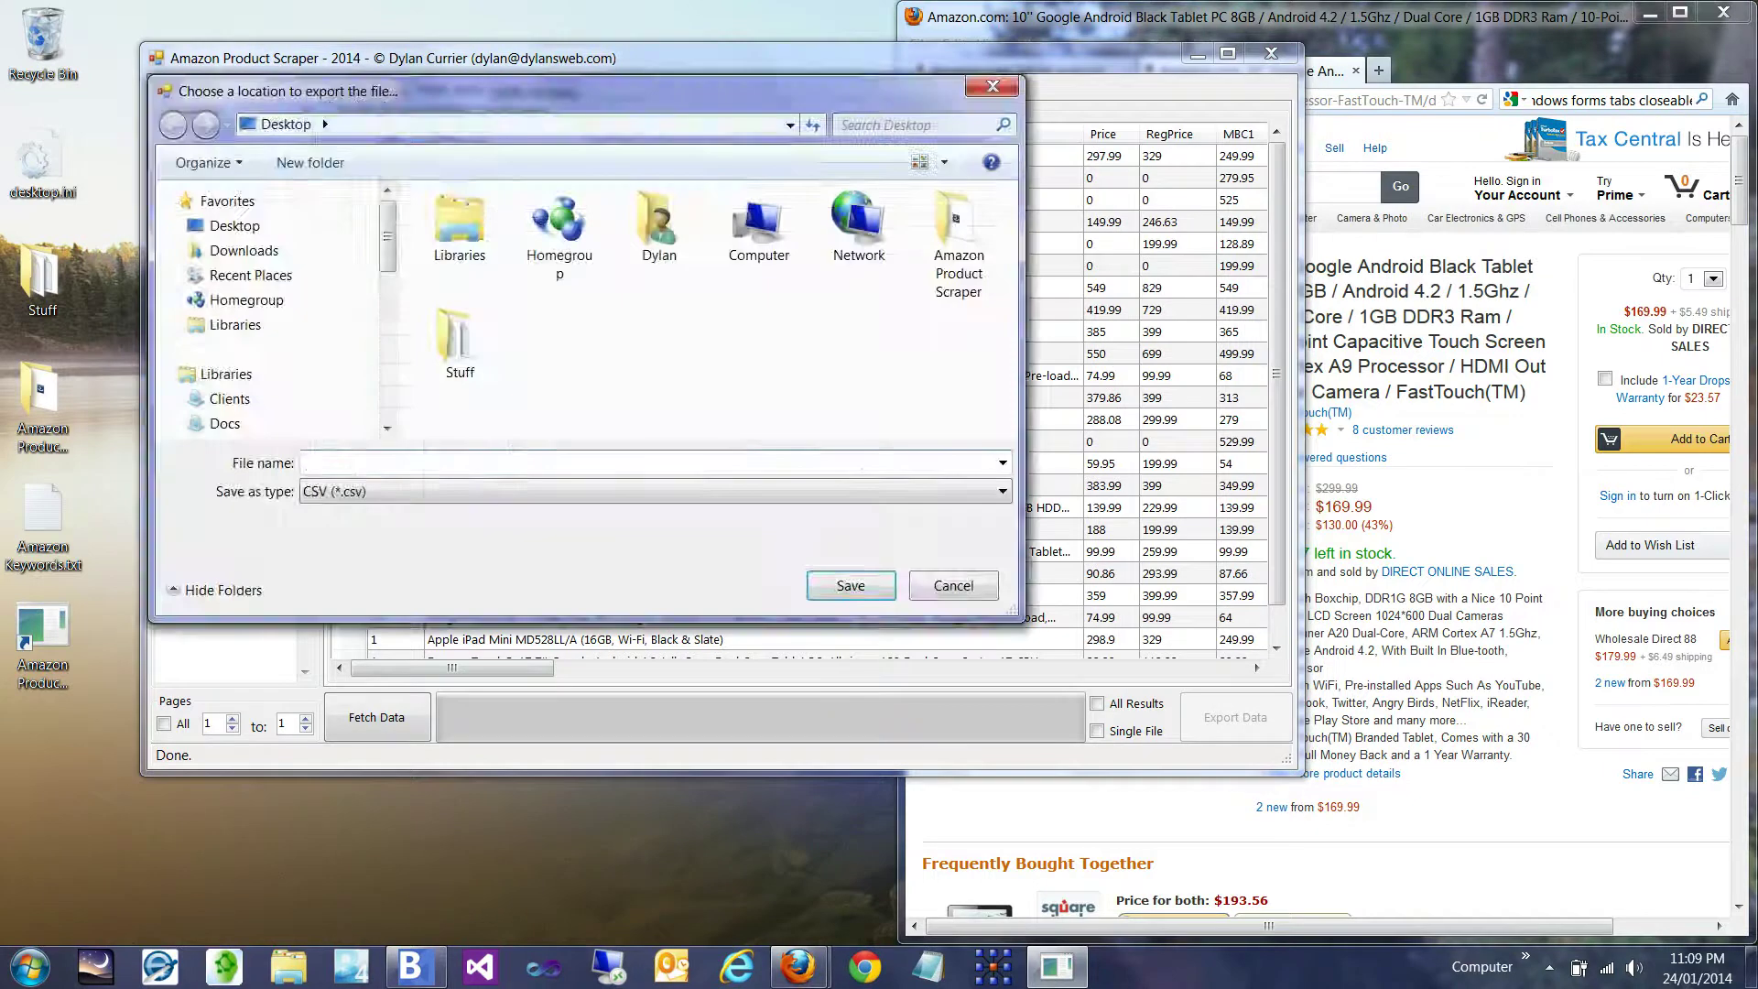
{"action": "type", "text": "test"}
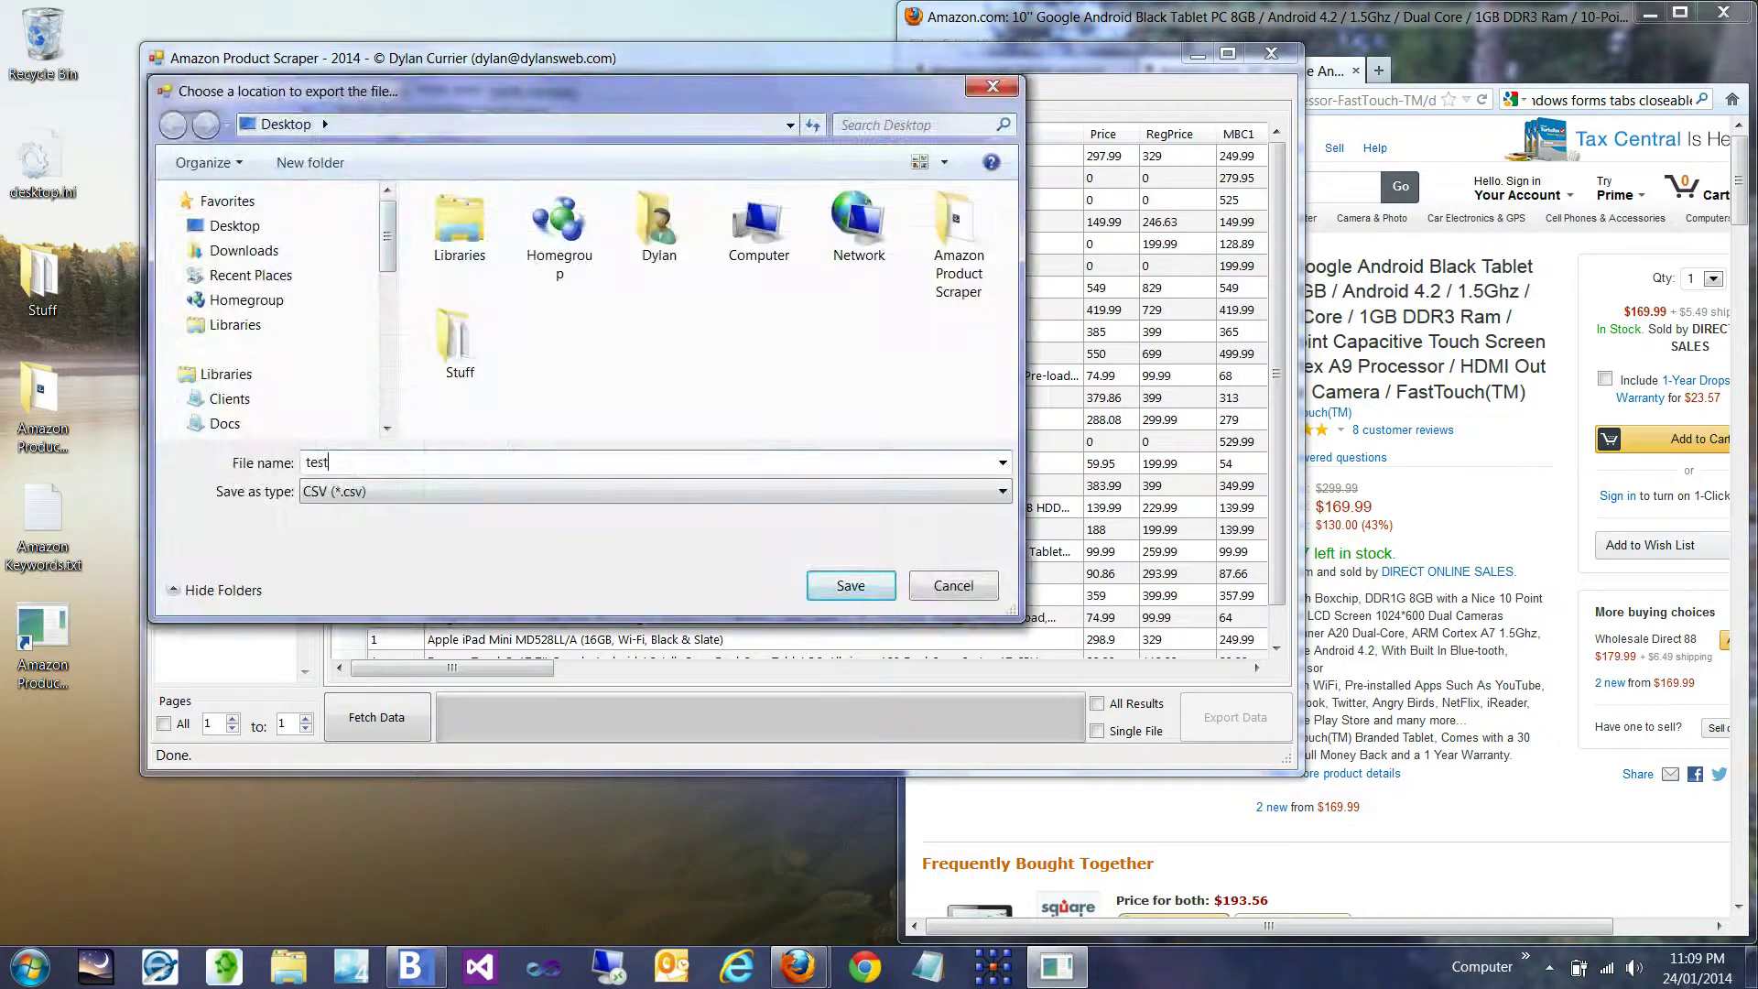
{"action": "type", "text": "1"}
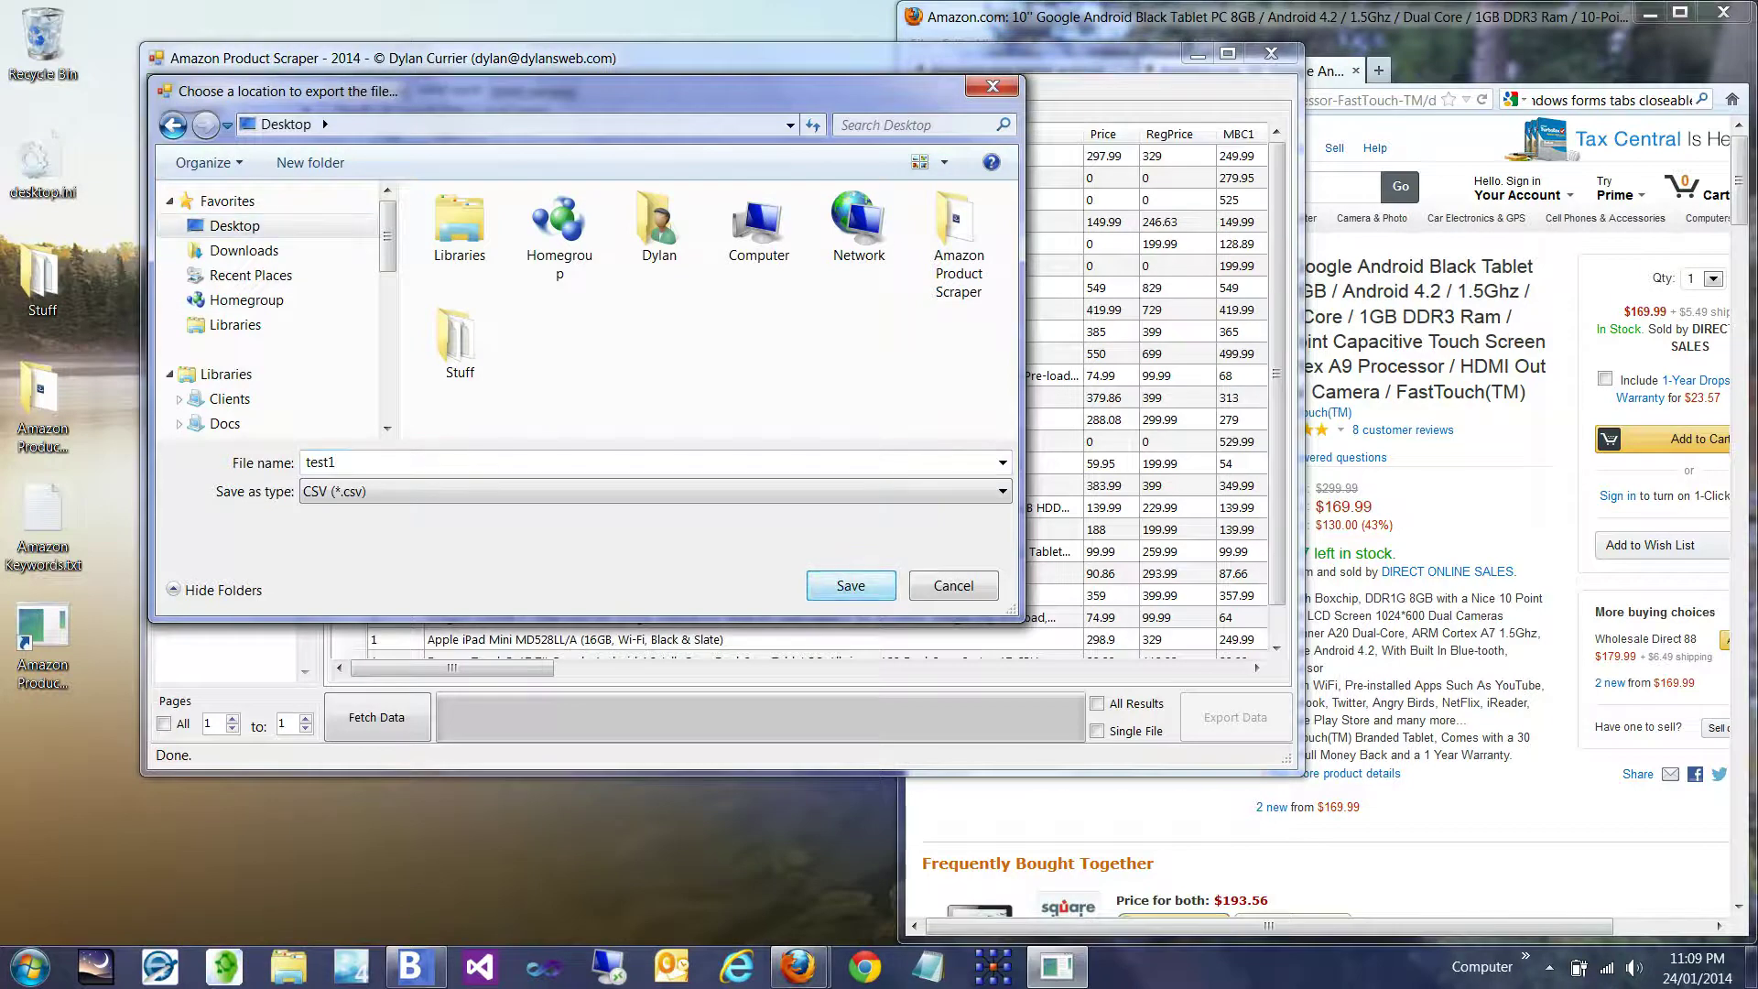
{"action": "key", "text": "Return"}
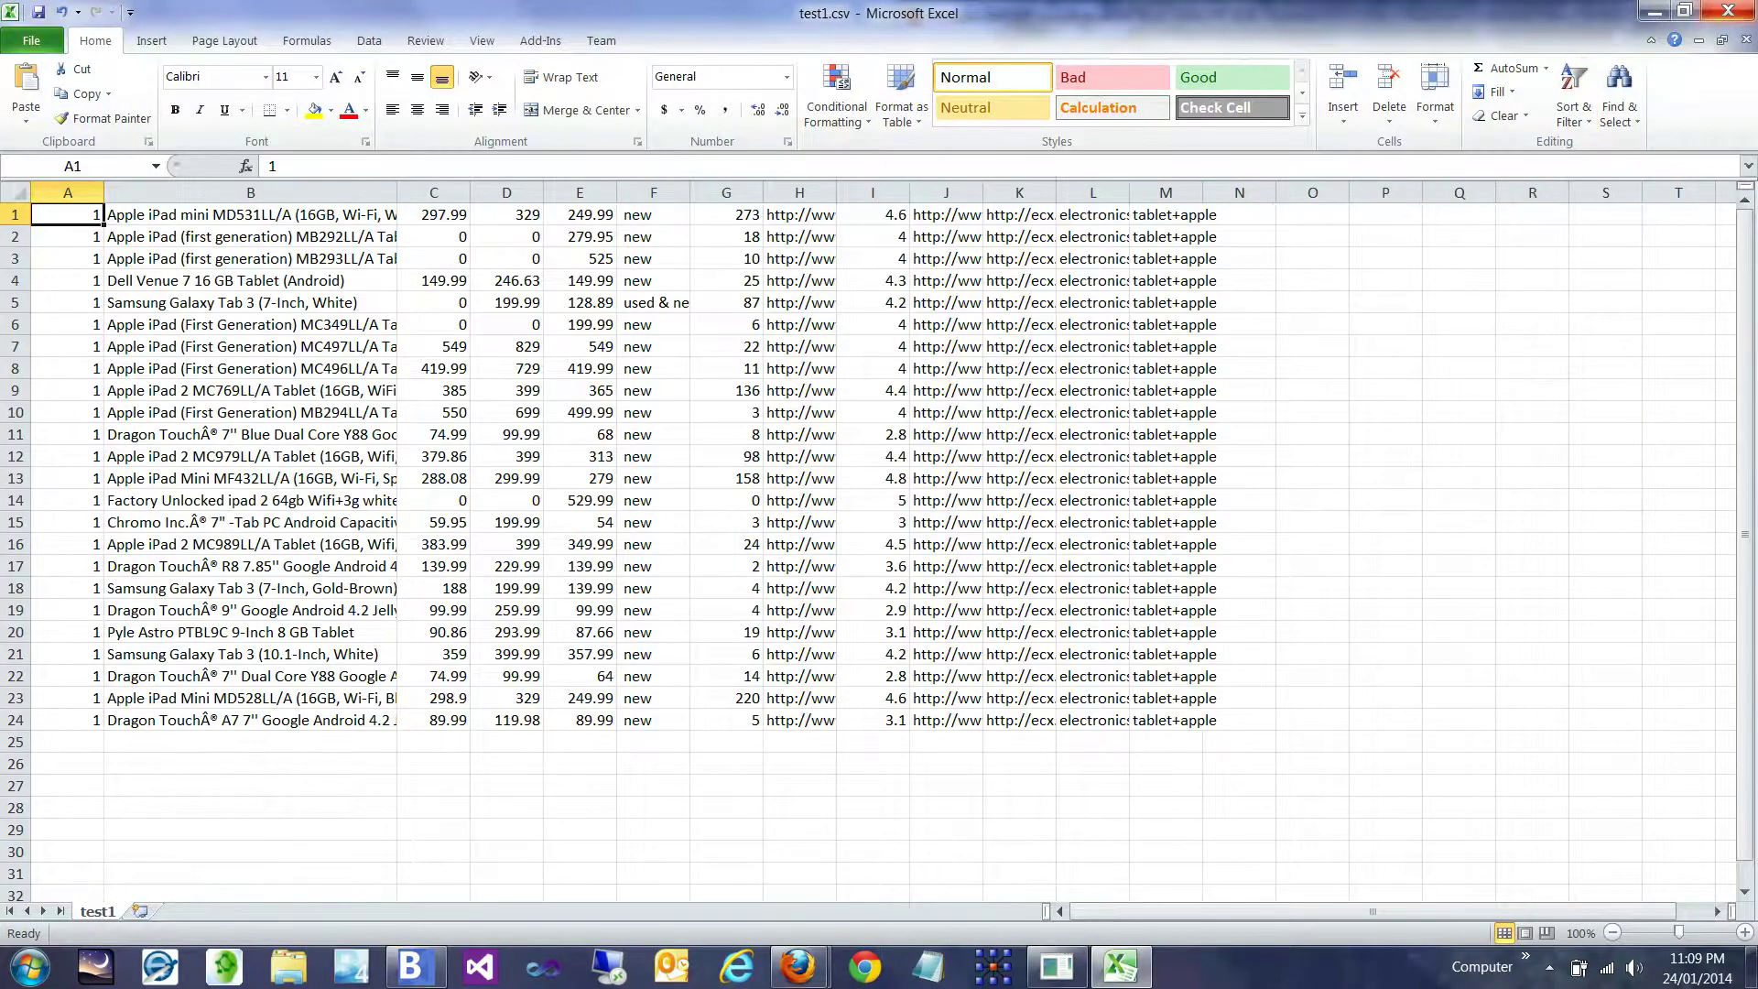
{"action": "left_click", "coordinate": [1727, 11]}
{"action": "left_click", "coordinate": [878, 508]}
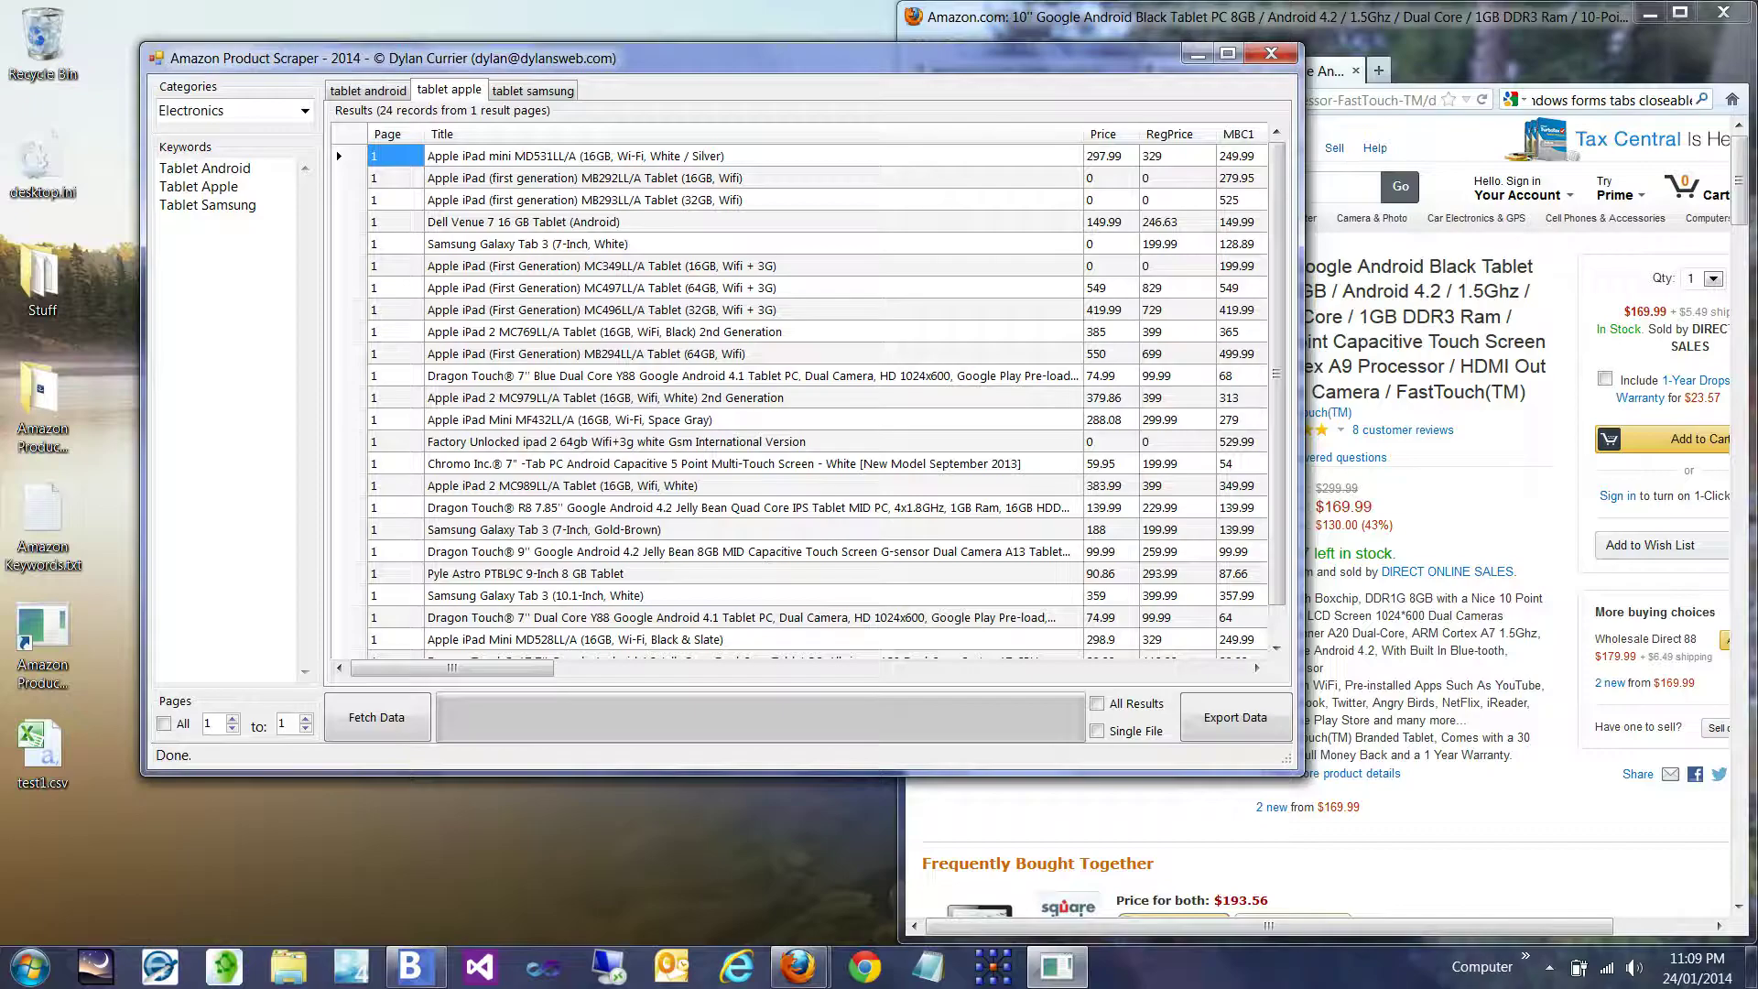
Step: Export all results as a single CSV file named test2 to the Desktop, and look through its rows in Excel
{"action": "left_click", "coordinate": [1096, 703]}
{"action": "left_click", "coordinate": [1097, 730]}
{"action": "left_click", "coordinate": [1235, 717]}
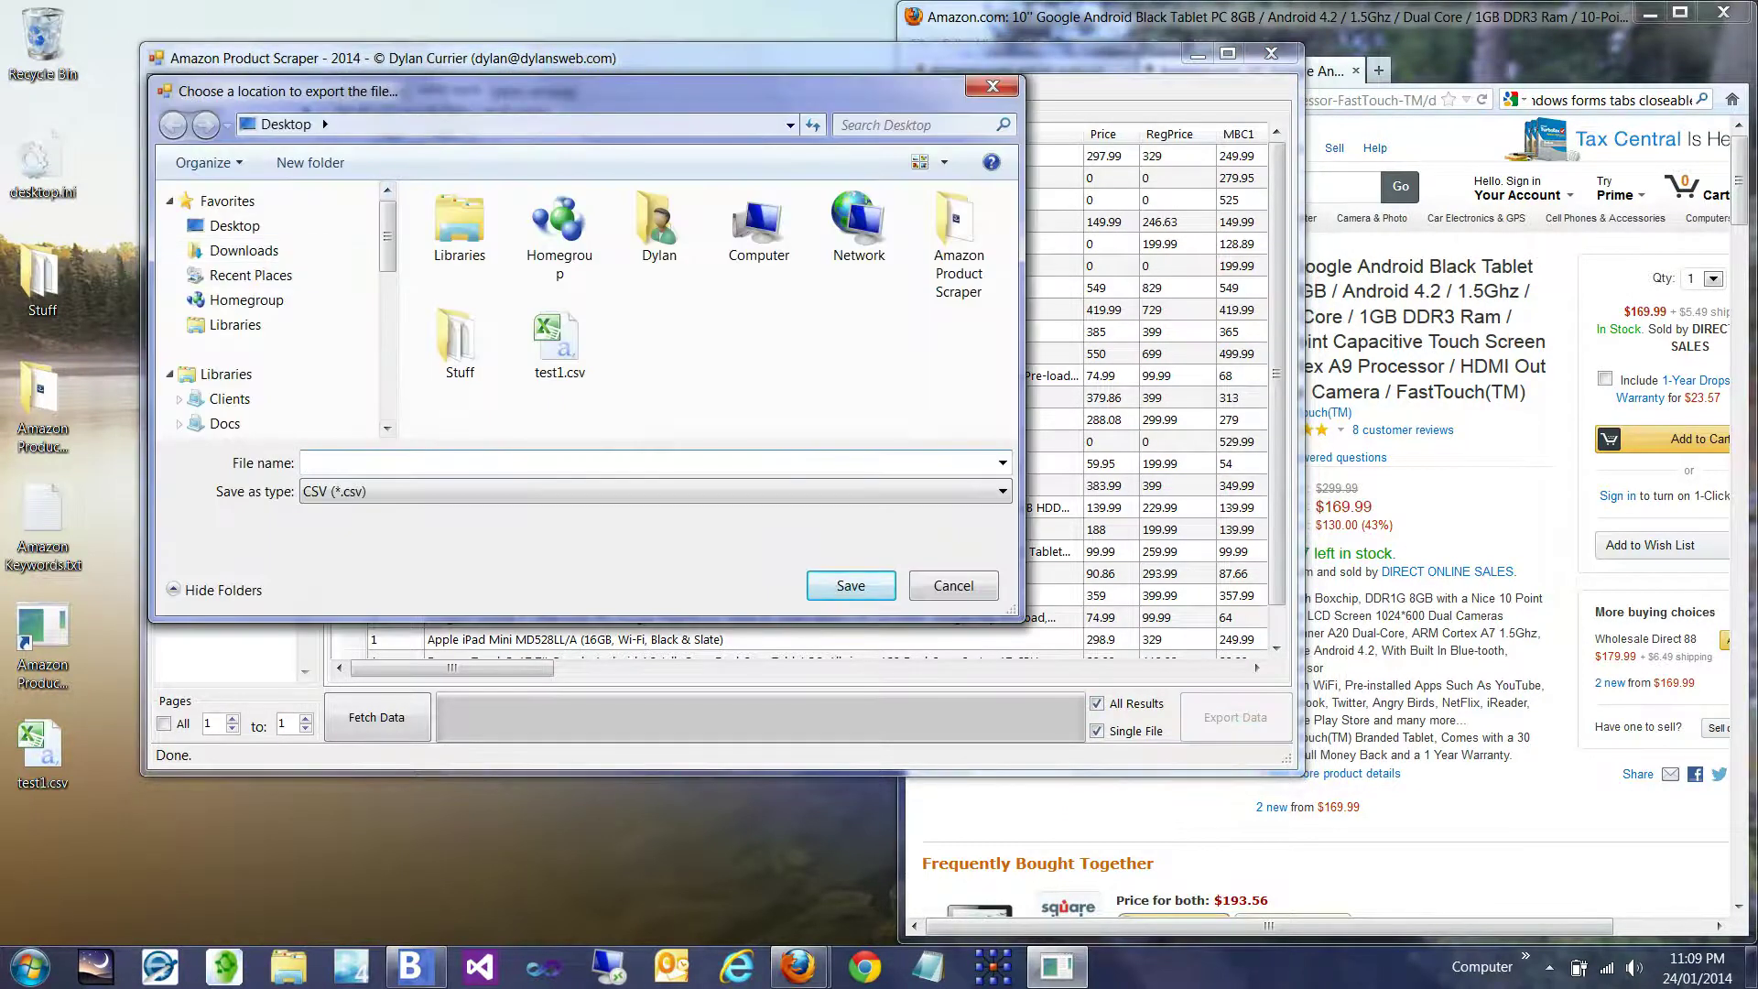
{"action": "type", "text": "test2"}
{"action": "key", "text": "Return"}
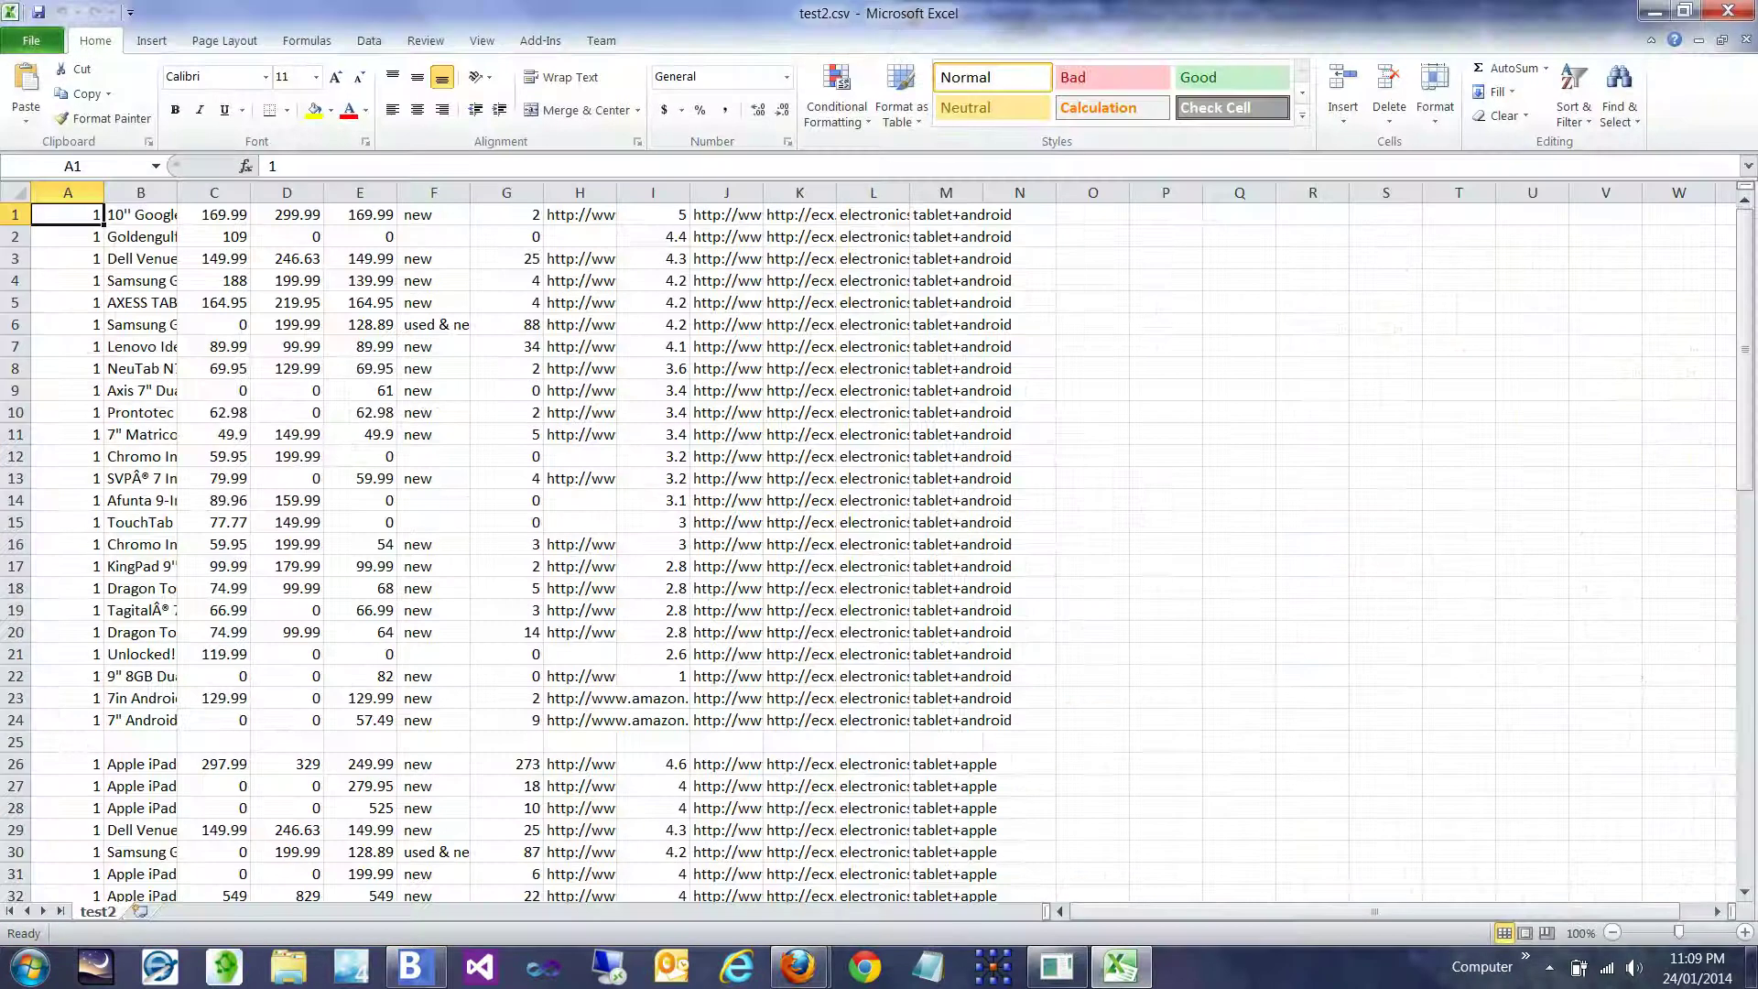
{"action": "left_click_drag", "start_coordinate": [1744, 349], "coordinate": [1744, 742]}
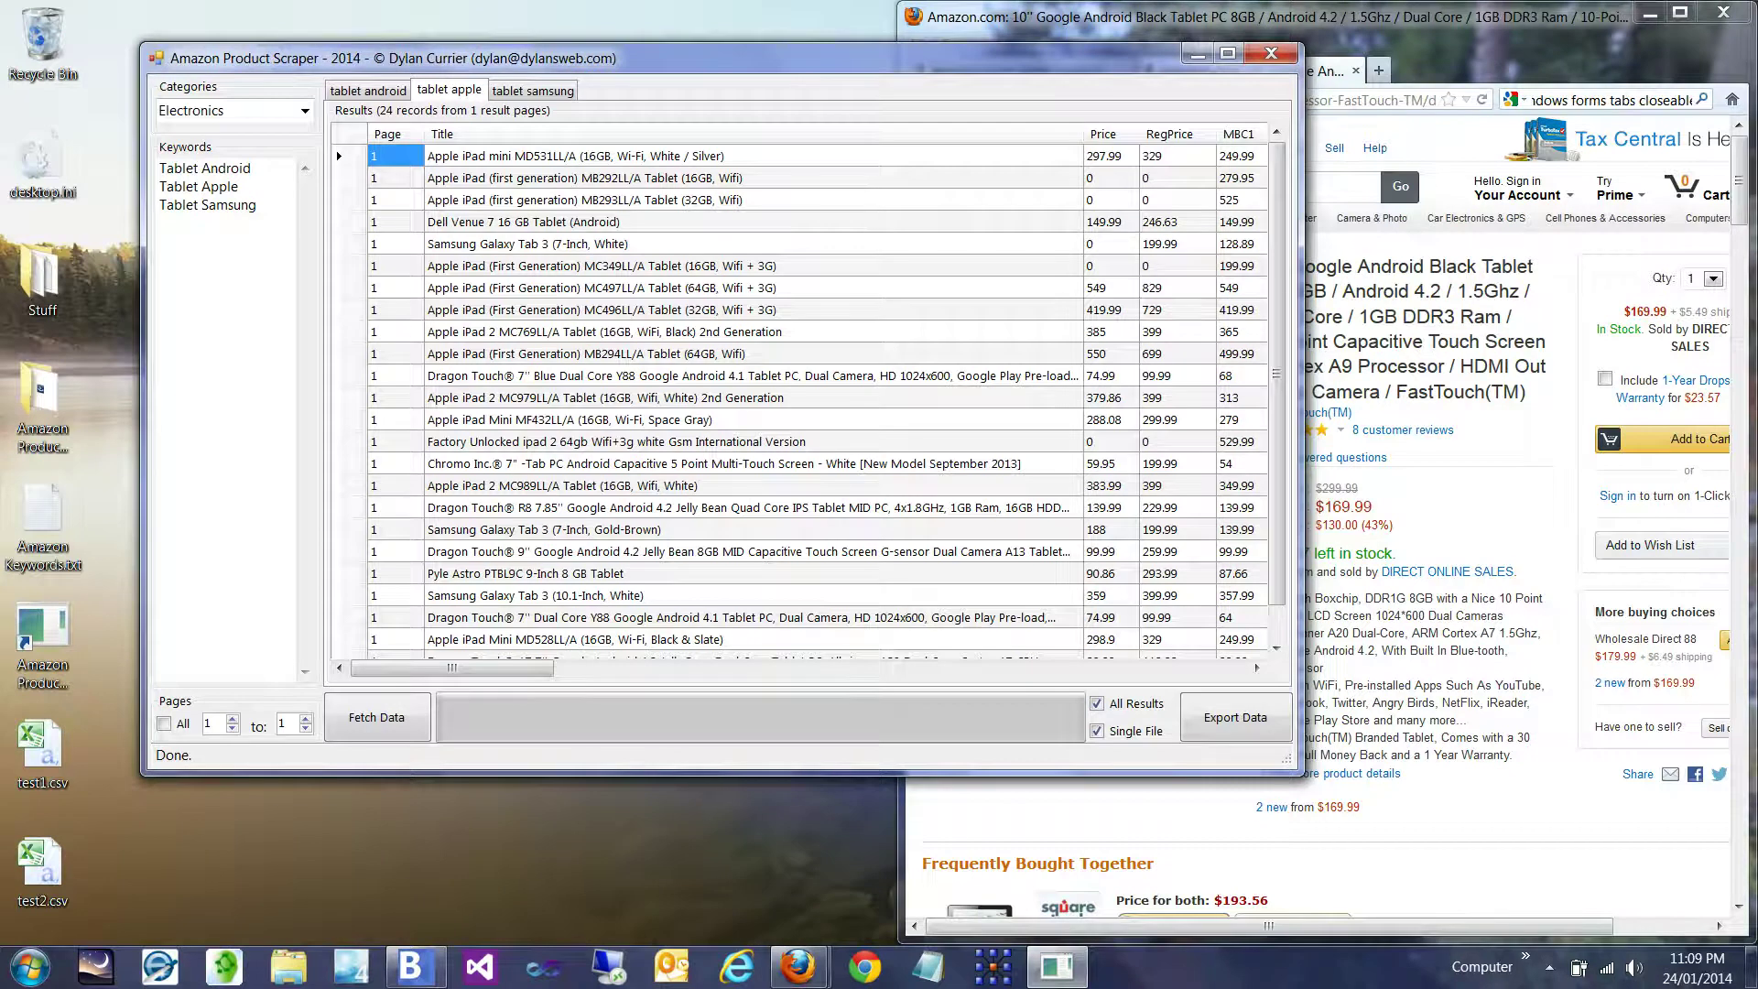
Step: Export all results as separate files into a new Desktop folder named tests
{"action": "left_click", "coordinate": [1096, 730]}
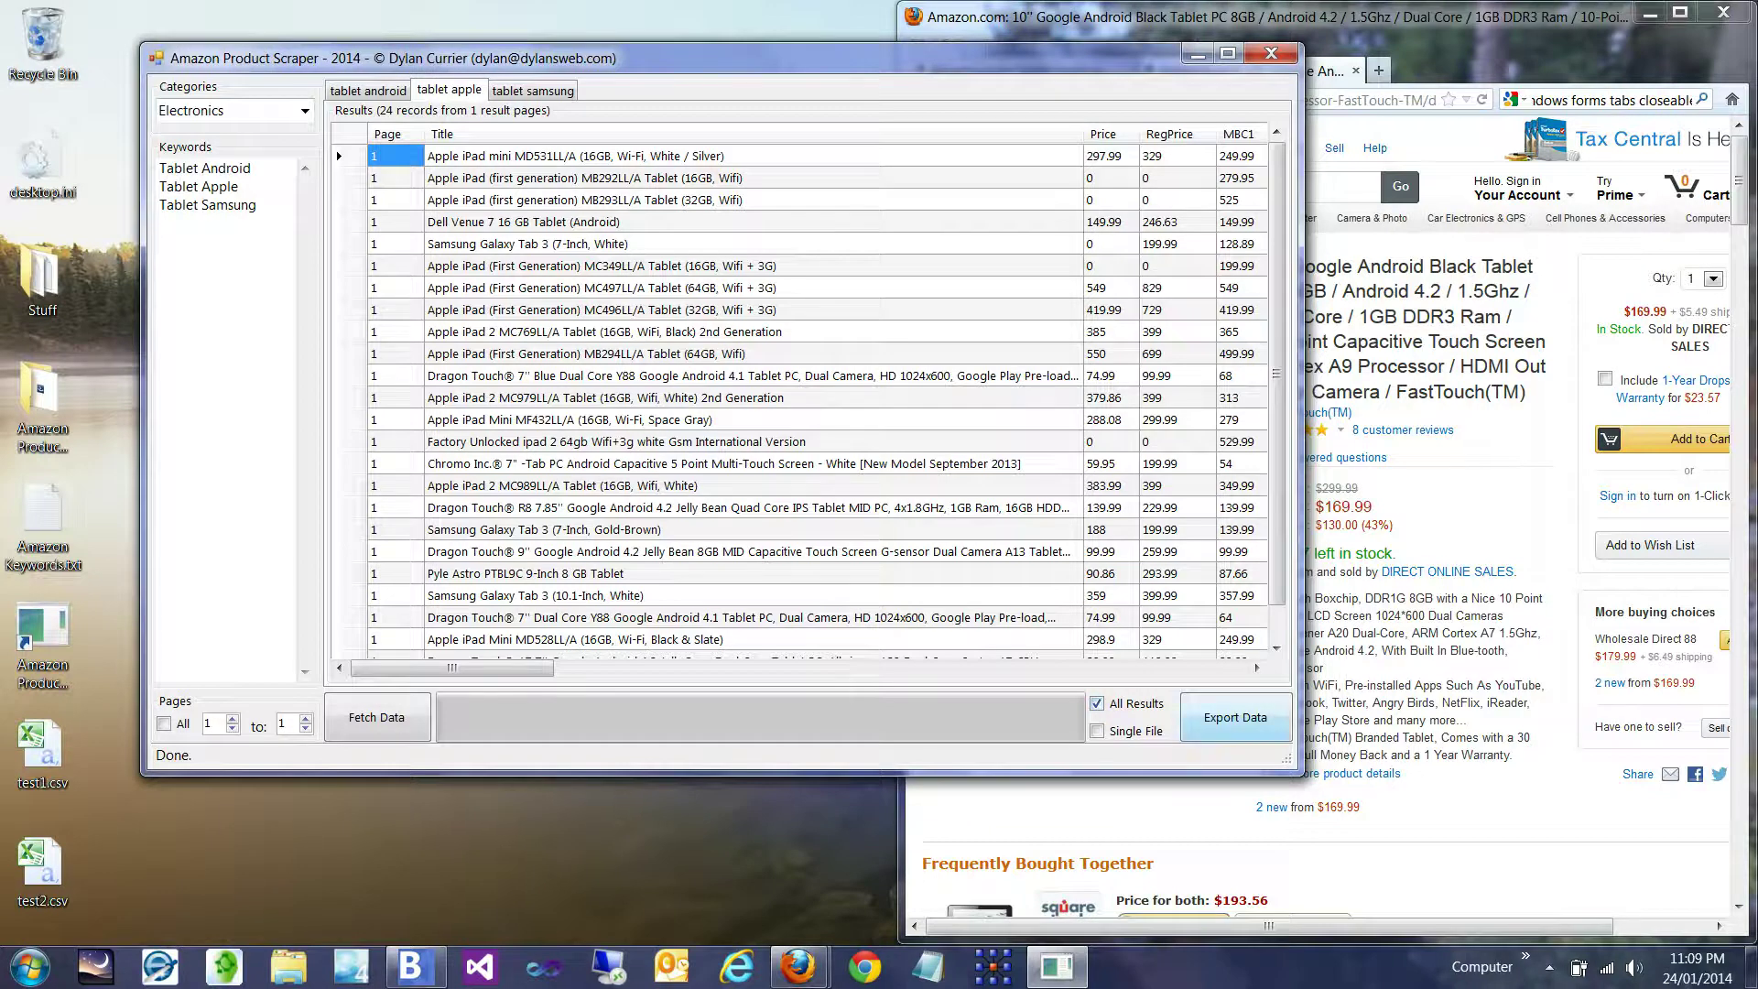
{"action": "left_click", "coordinate": [1235, 717]}
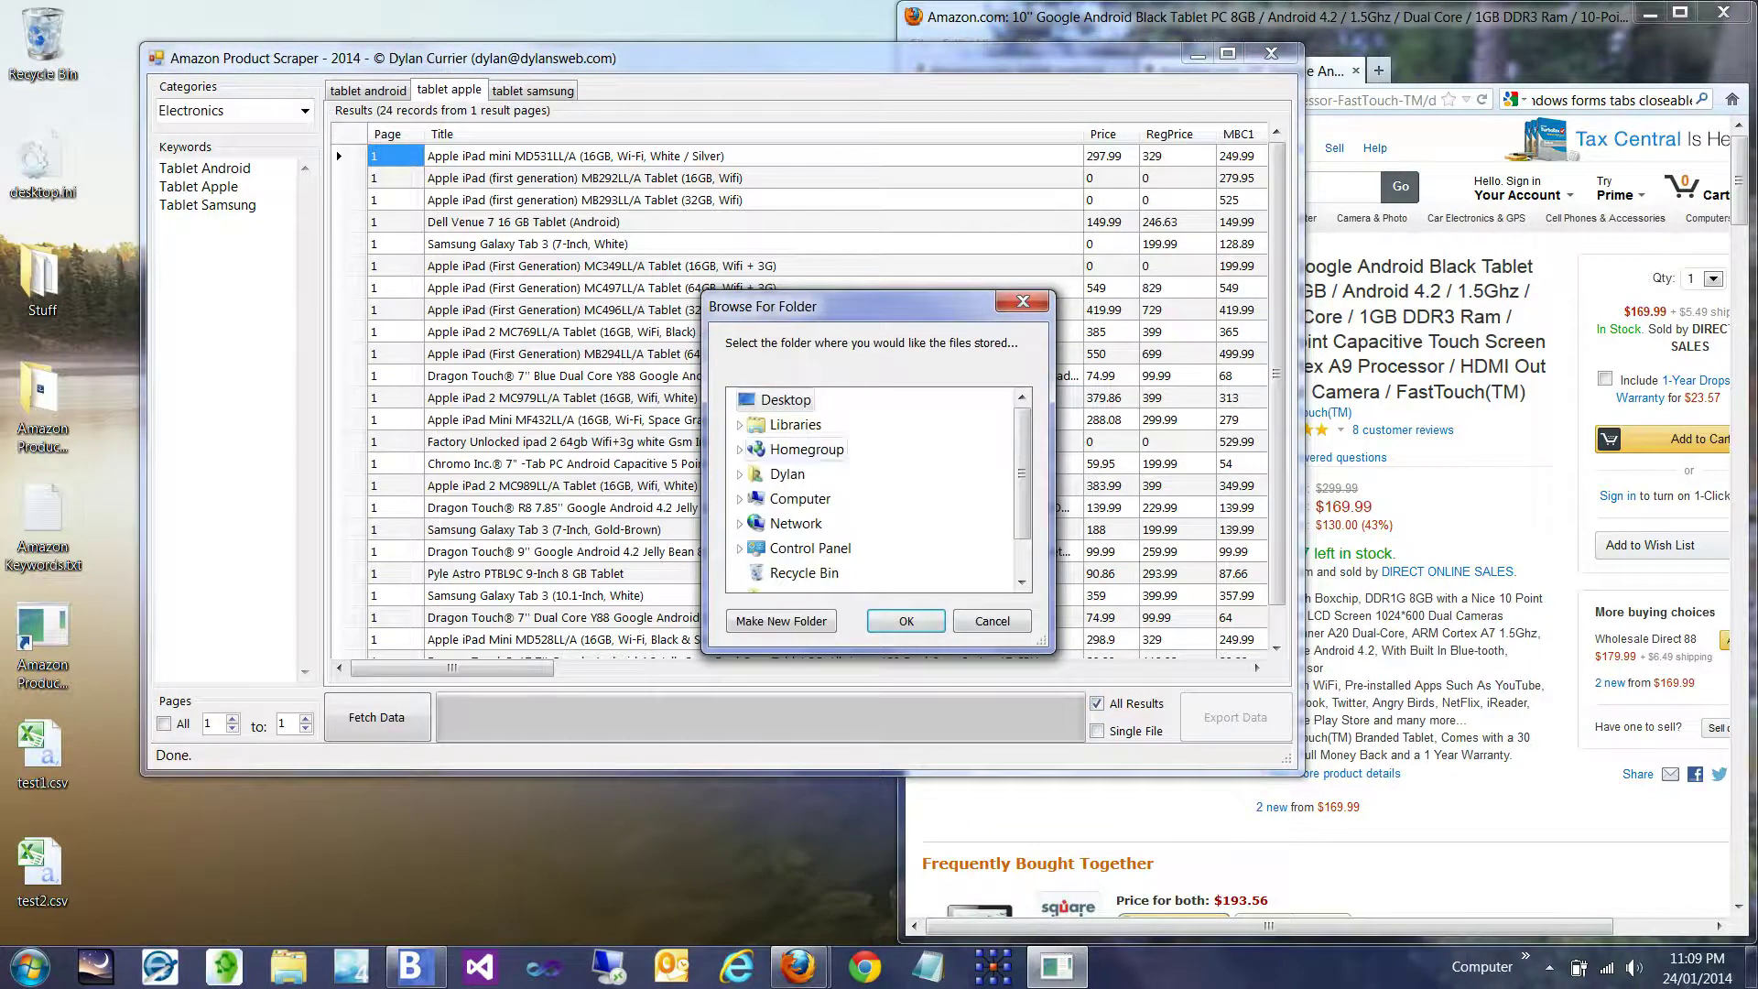
{"action": "left_click", "coordinate": [780, 620]}
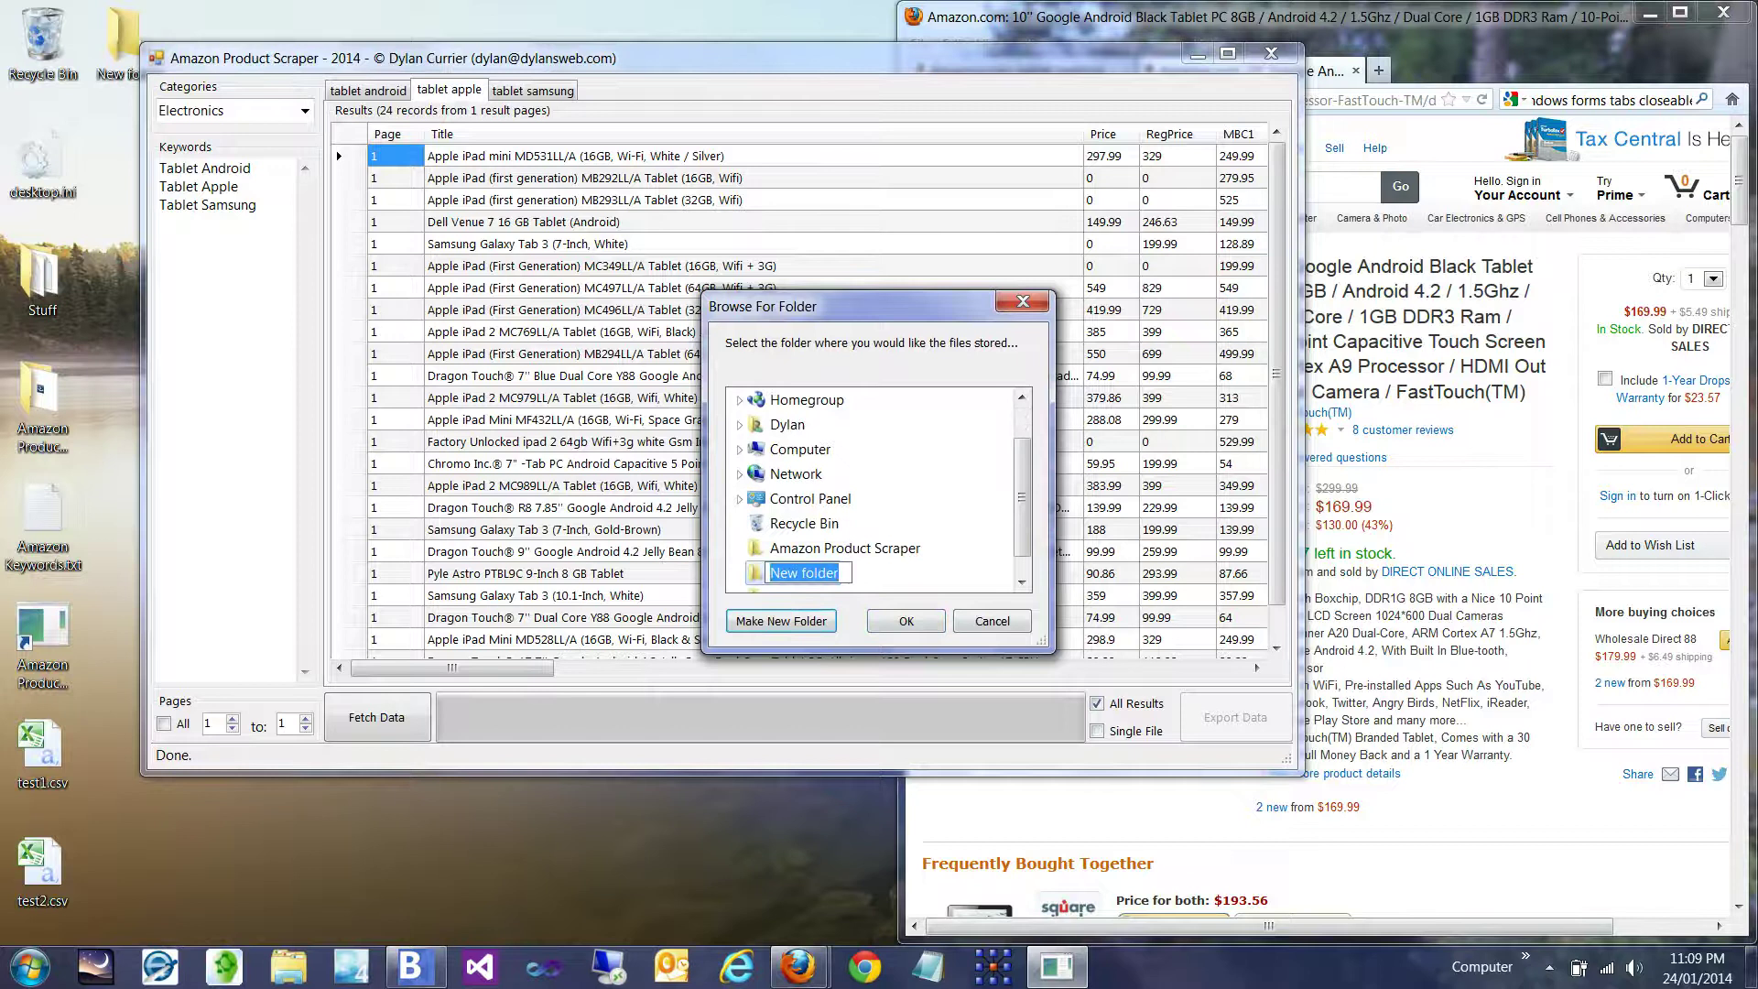
{"action": "type", "text": "tests"}
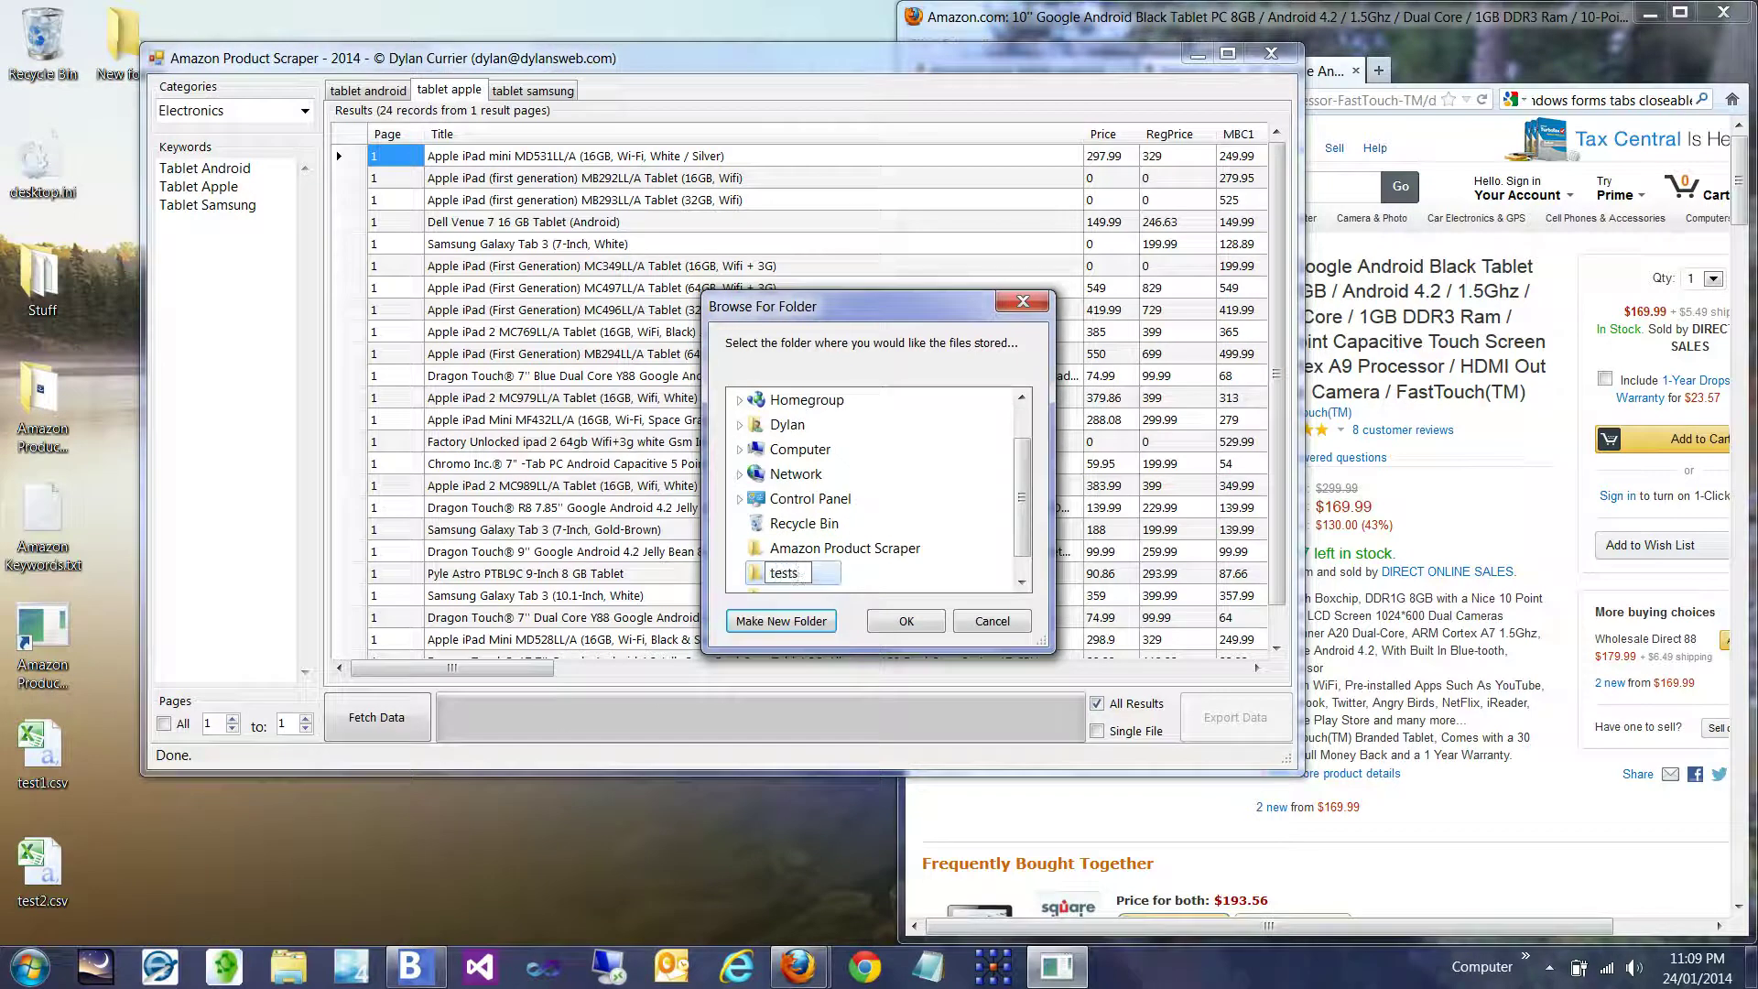
{"action": "key", "text": "Return"}
{"action": "key", "text": "Return"}
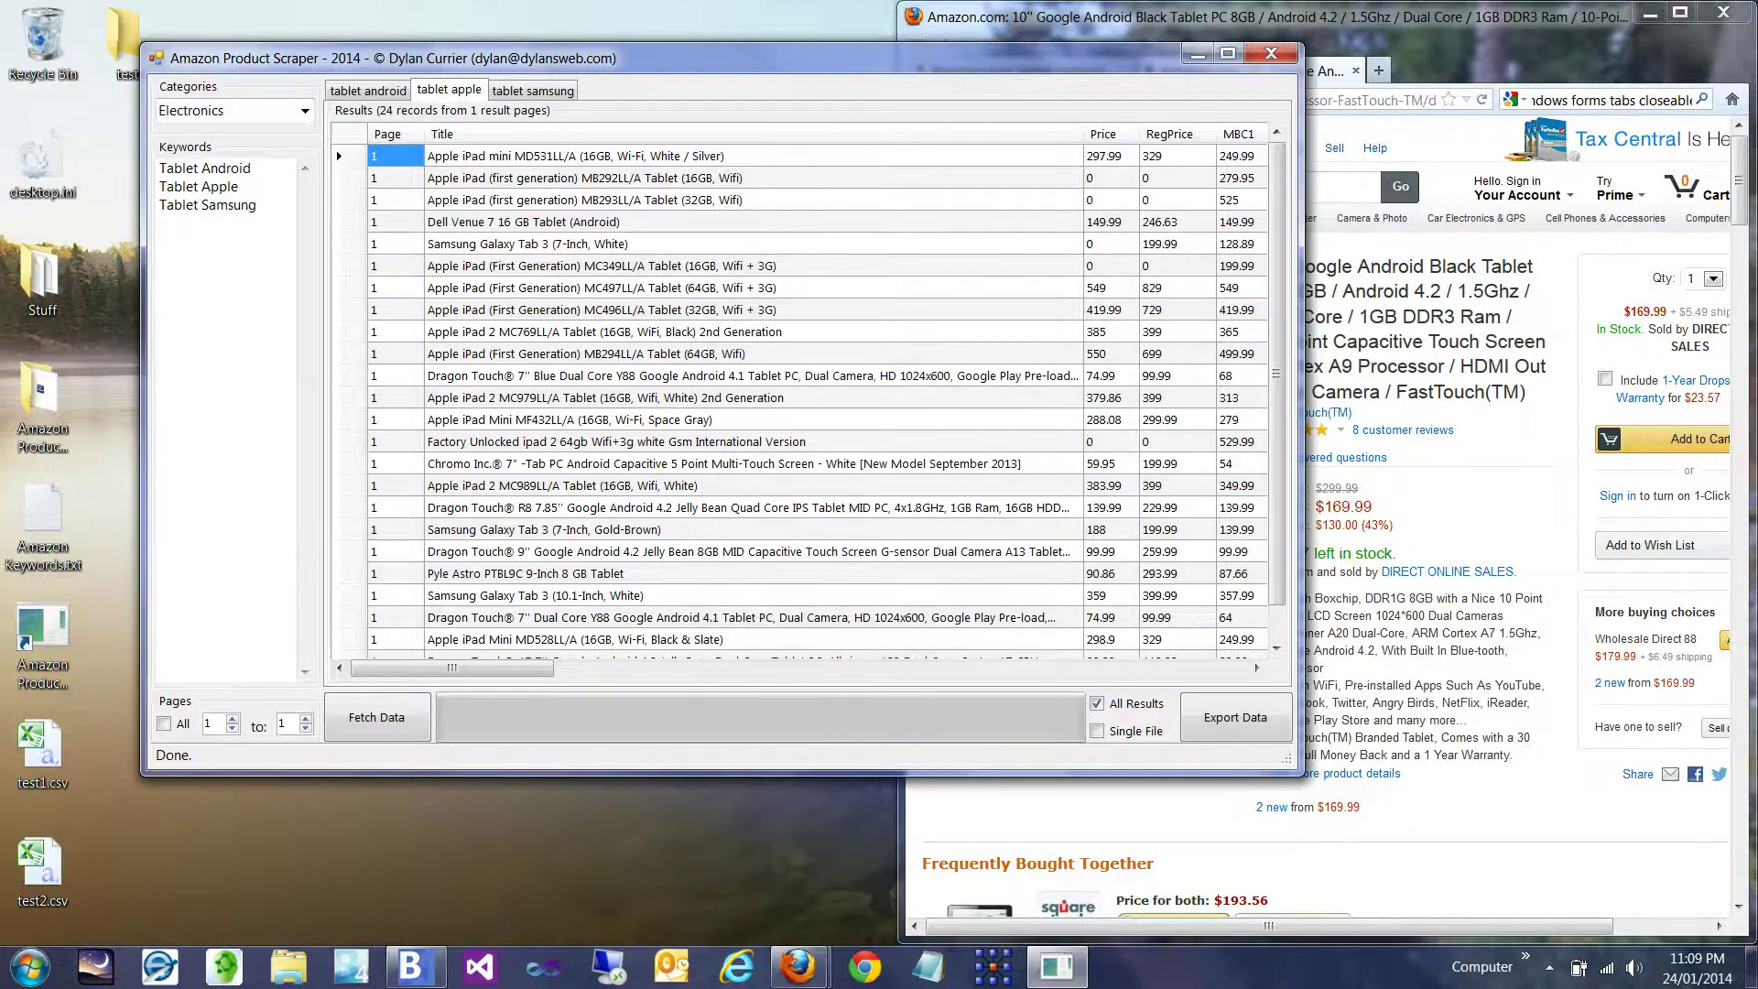
Step: Uncover the tests folder on the Desktop, examine the exported CSV files in it, and close the folder
{"action": "left_click_drag", "start_coordinate": [439, 58], "coordinate": [499, 55]}
{"action": "left_click", "coordinate": [130, 43]}
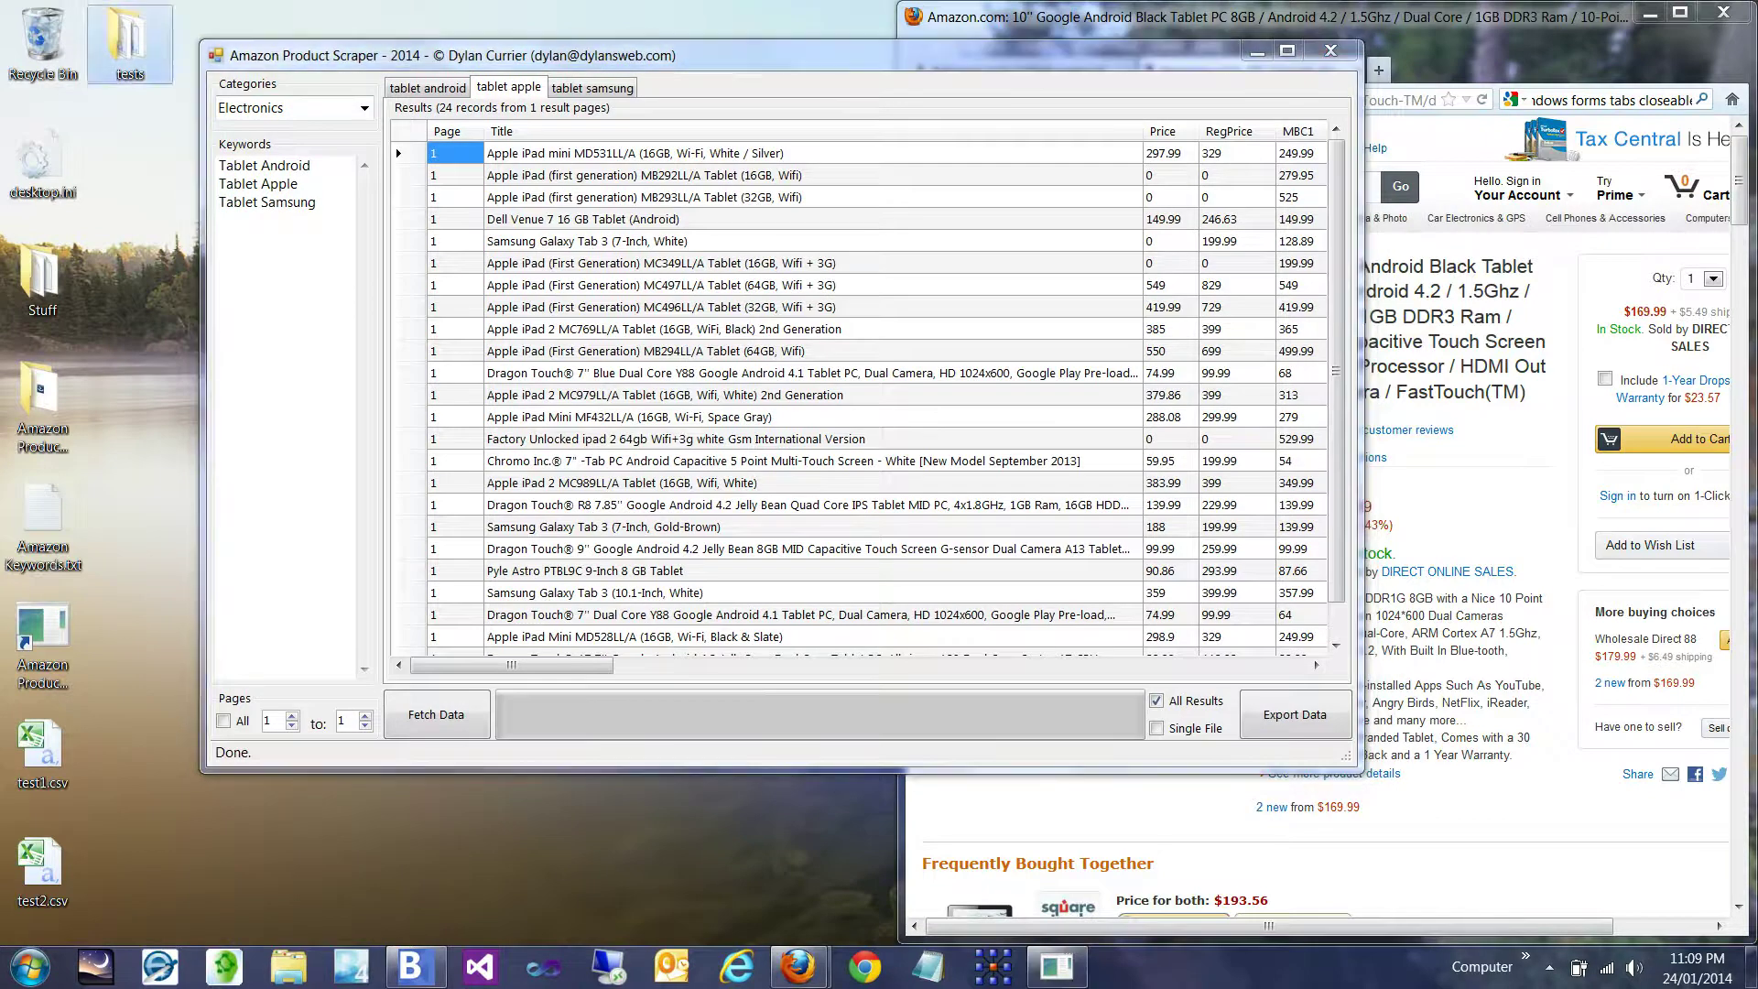
{"action": "double_click", "coordinate": [129, 42]}
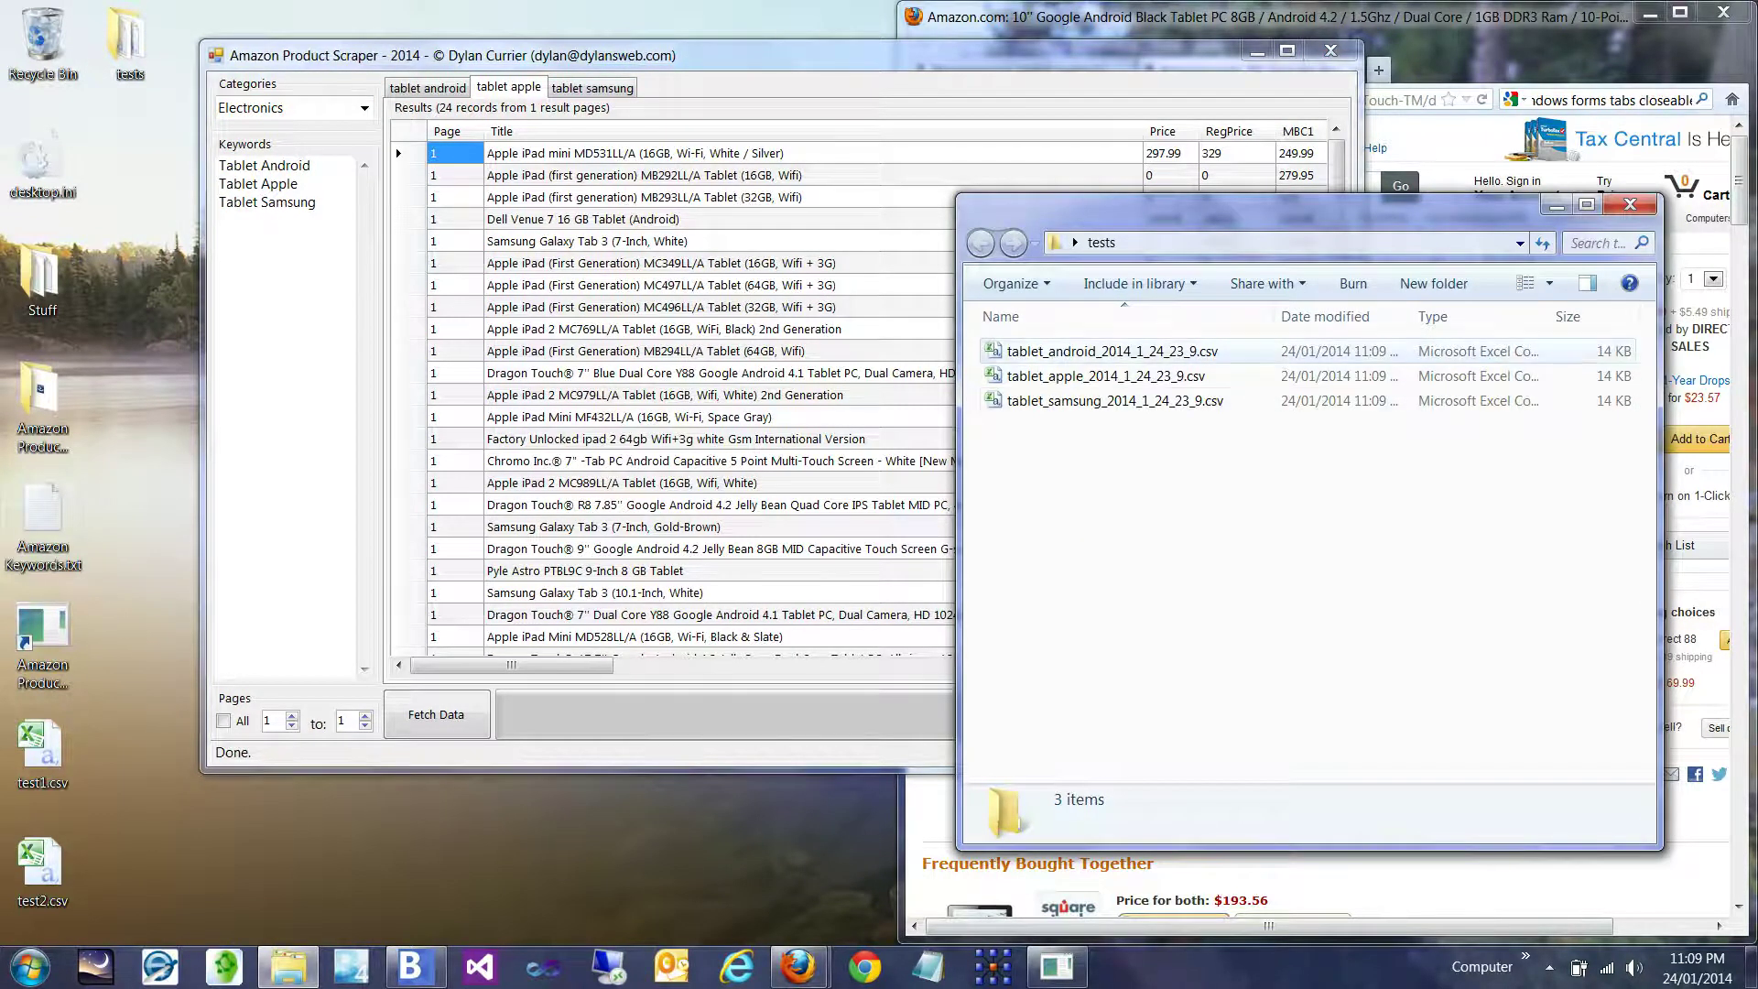
{"action": "left_click", "coordinate": [1112, 351]}
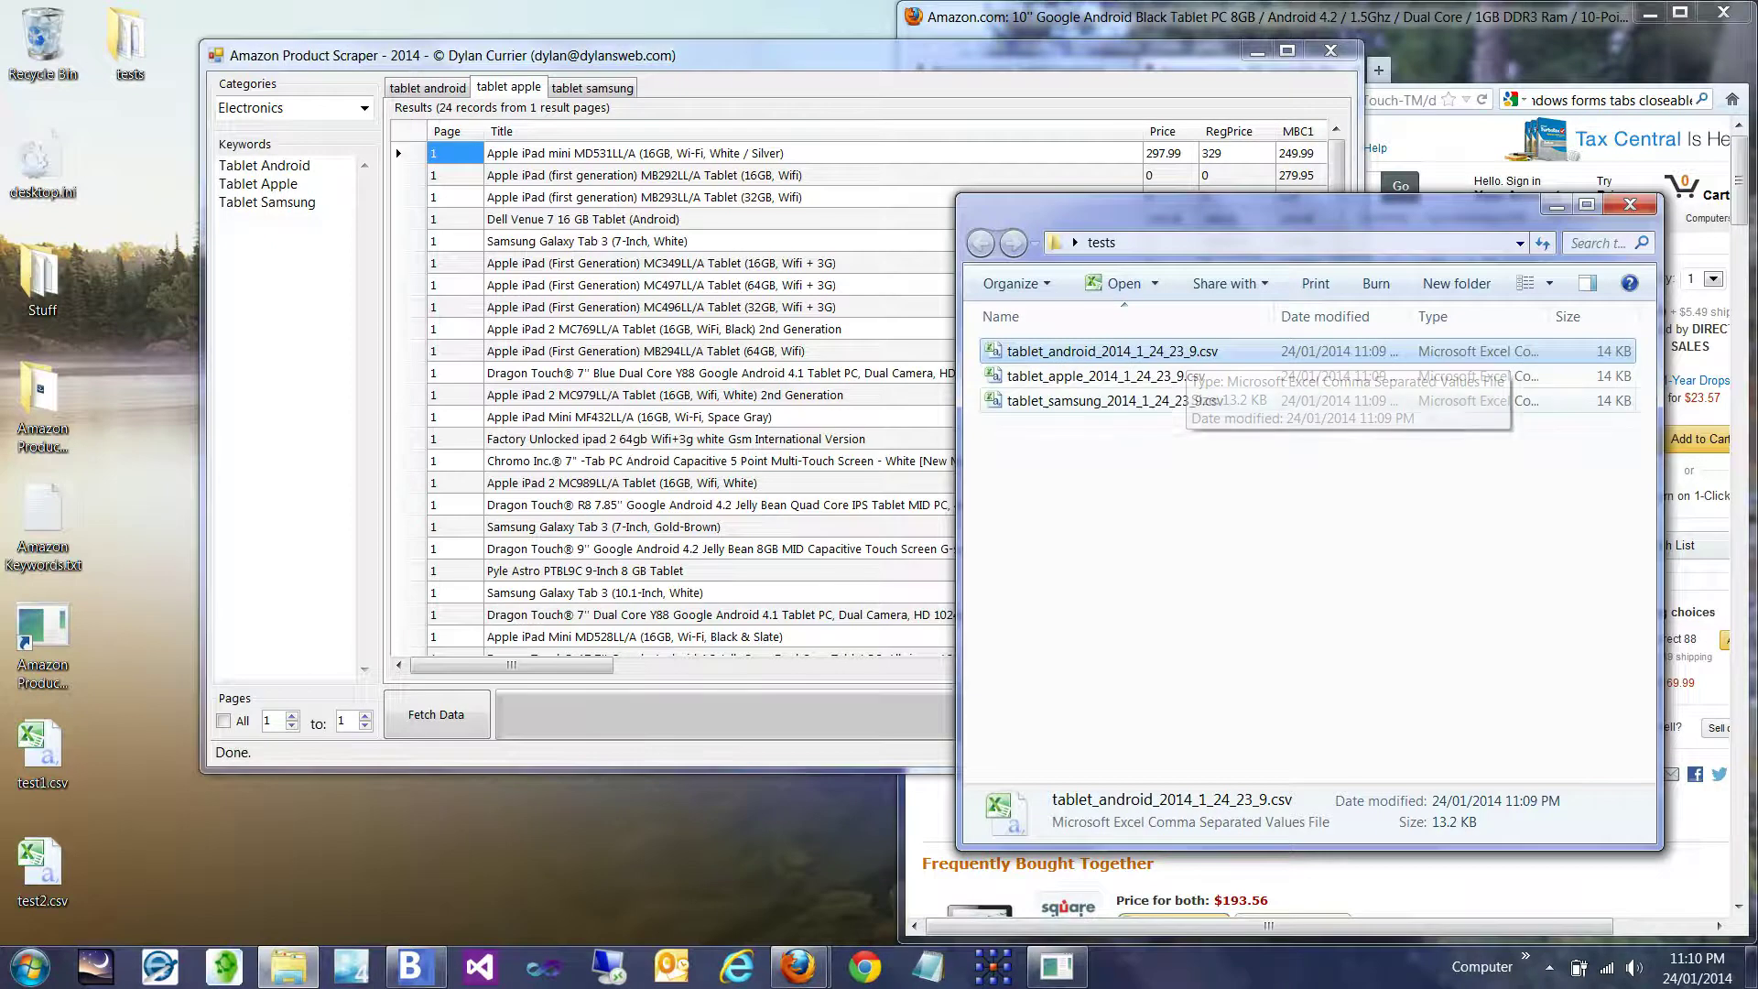
{"action": "left_click", "coordinate": [1106, 375]}
{"action": "left_click", "coordinate": [1111, 351]}
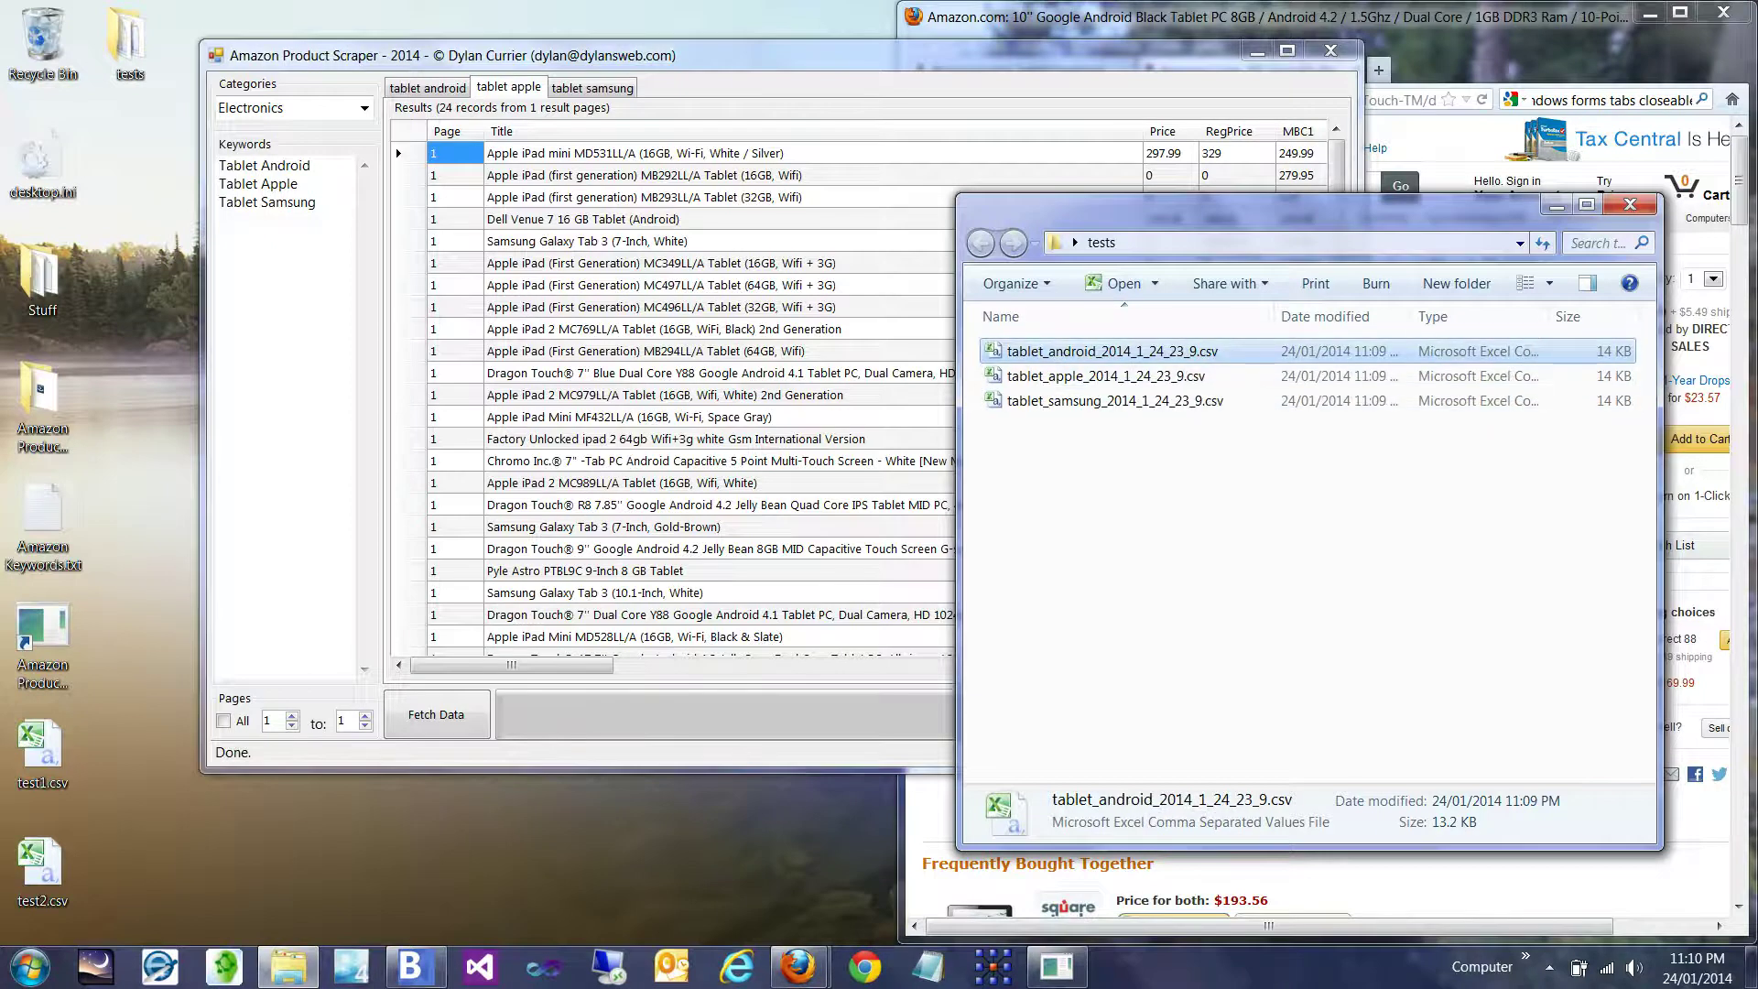
{"action": "left_click", "coordinate": [1190, 476]}
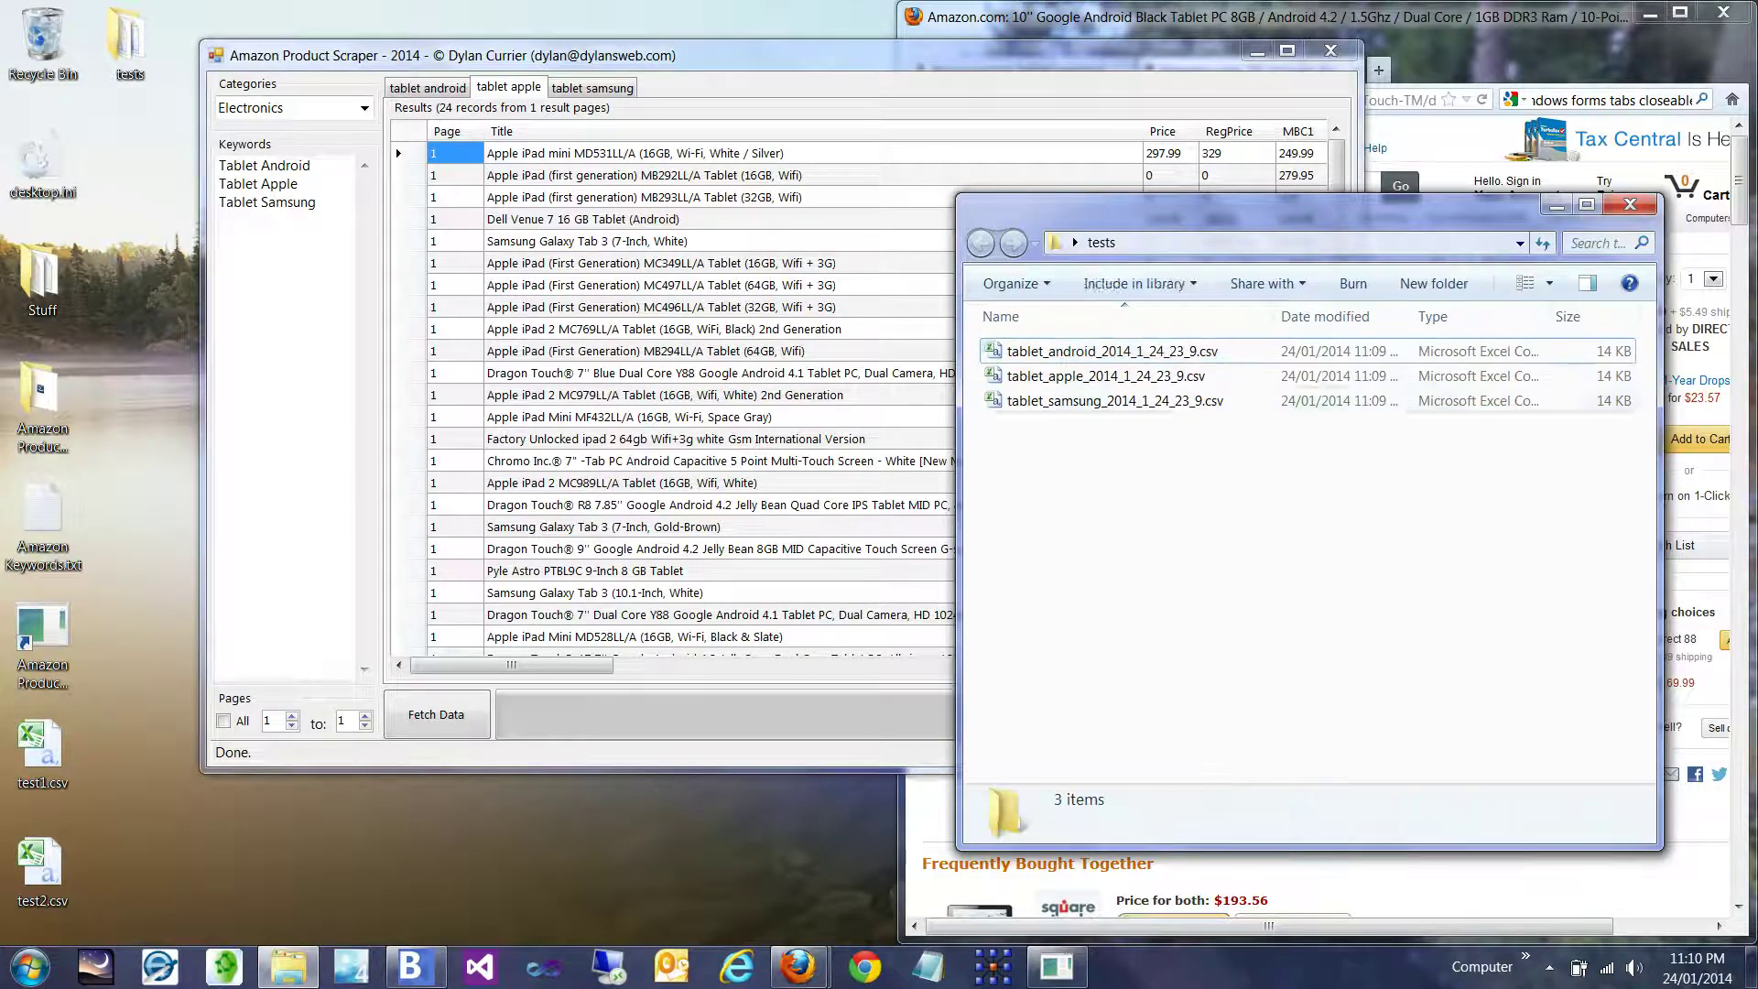
{"action": "left_click", "coordinate": [1629, 204]}
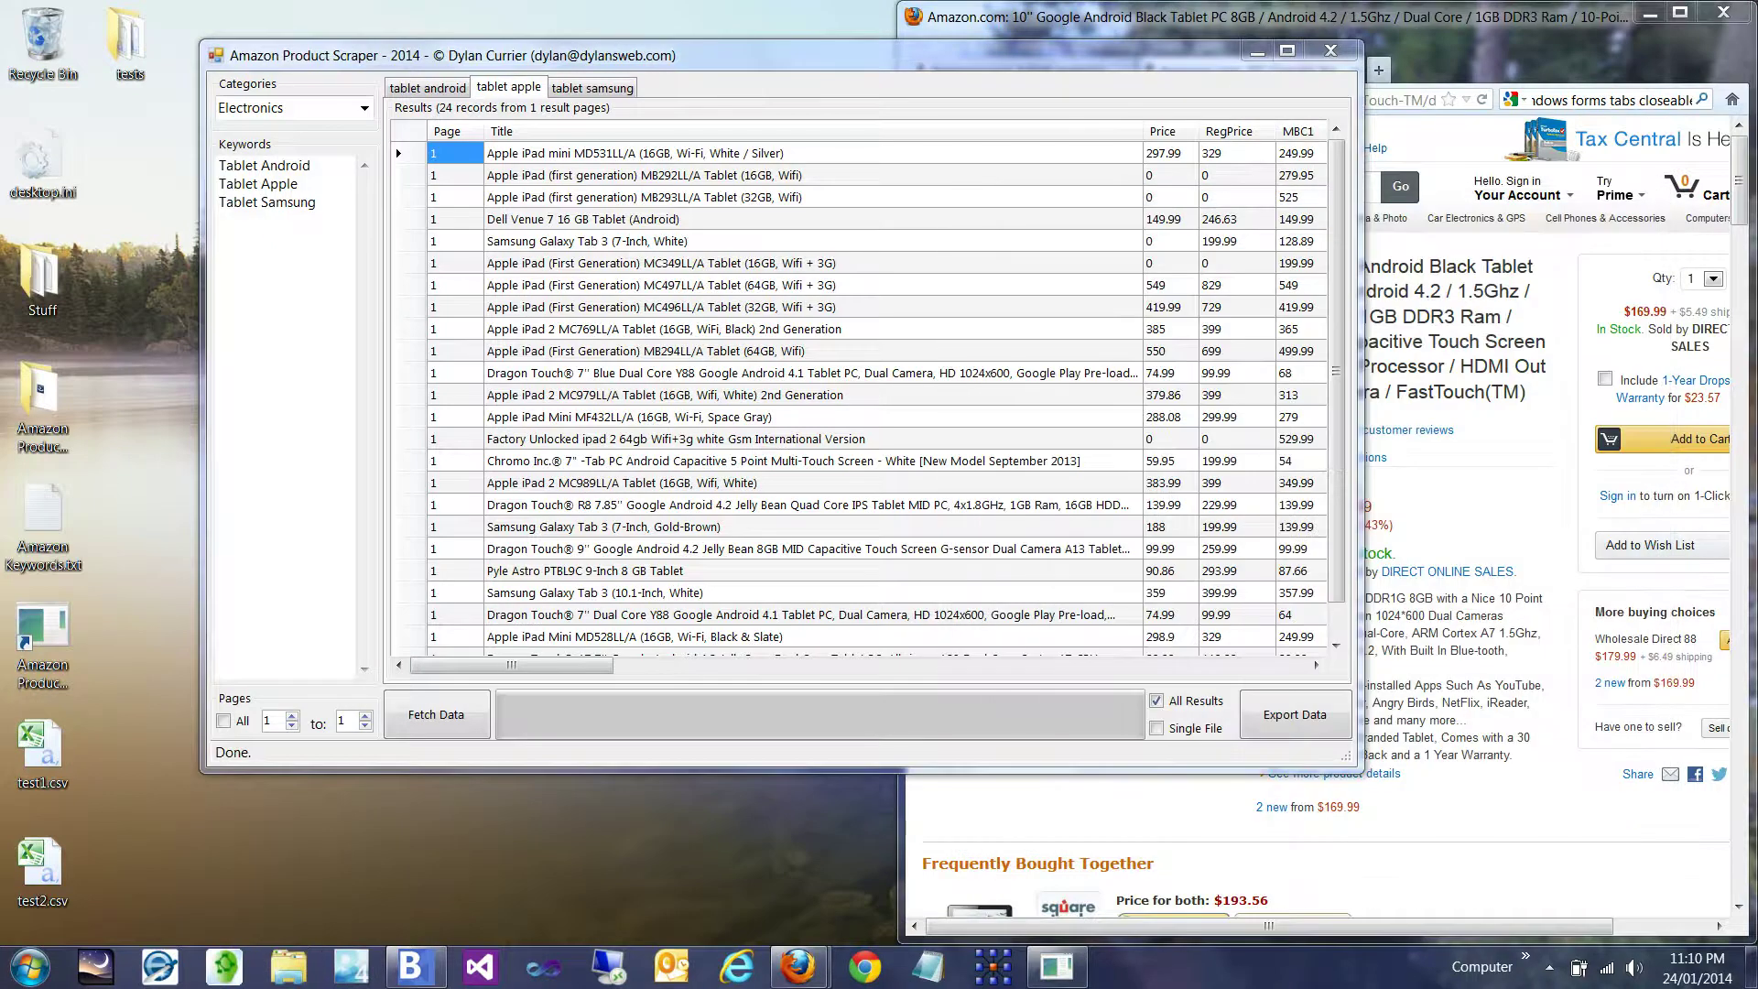
Step: Select all three keywords in the scraper's keyword list
{"action": "key", "text": "alt+Tab"}
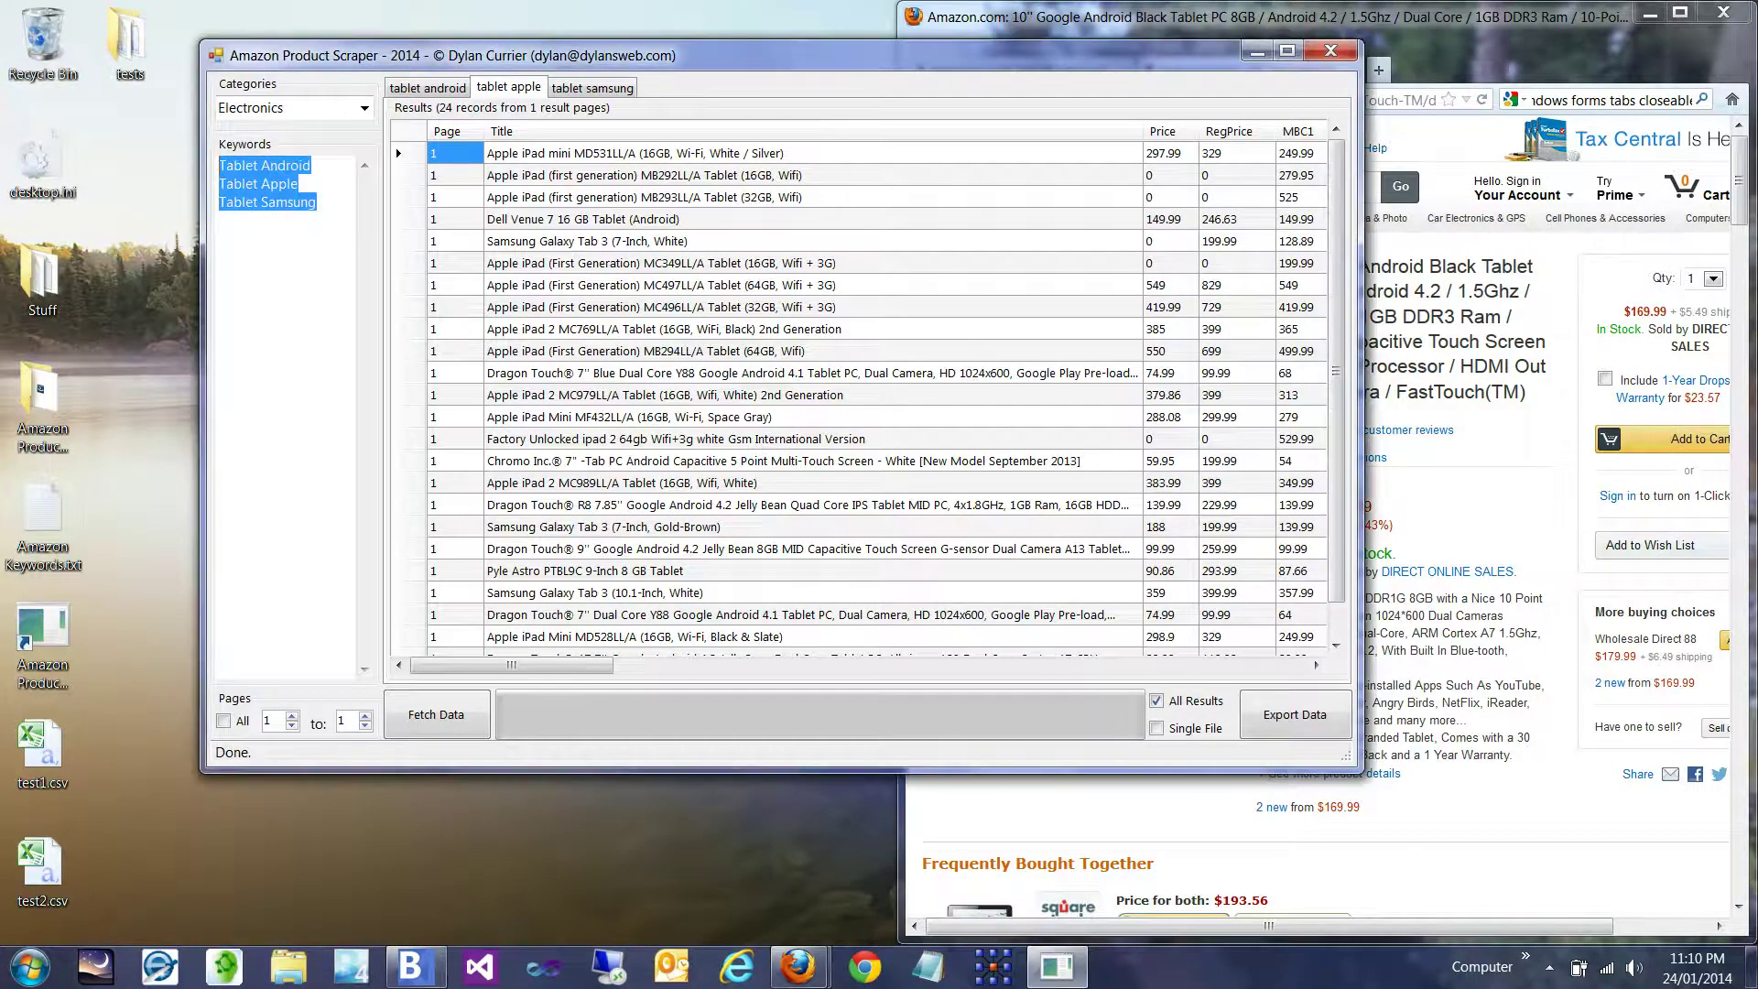